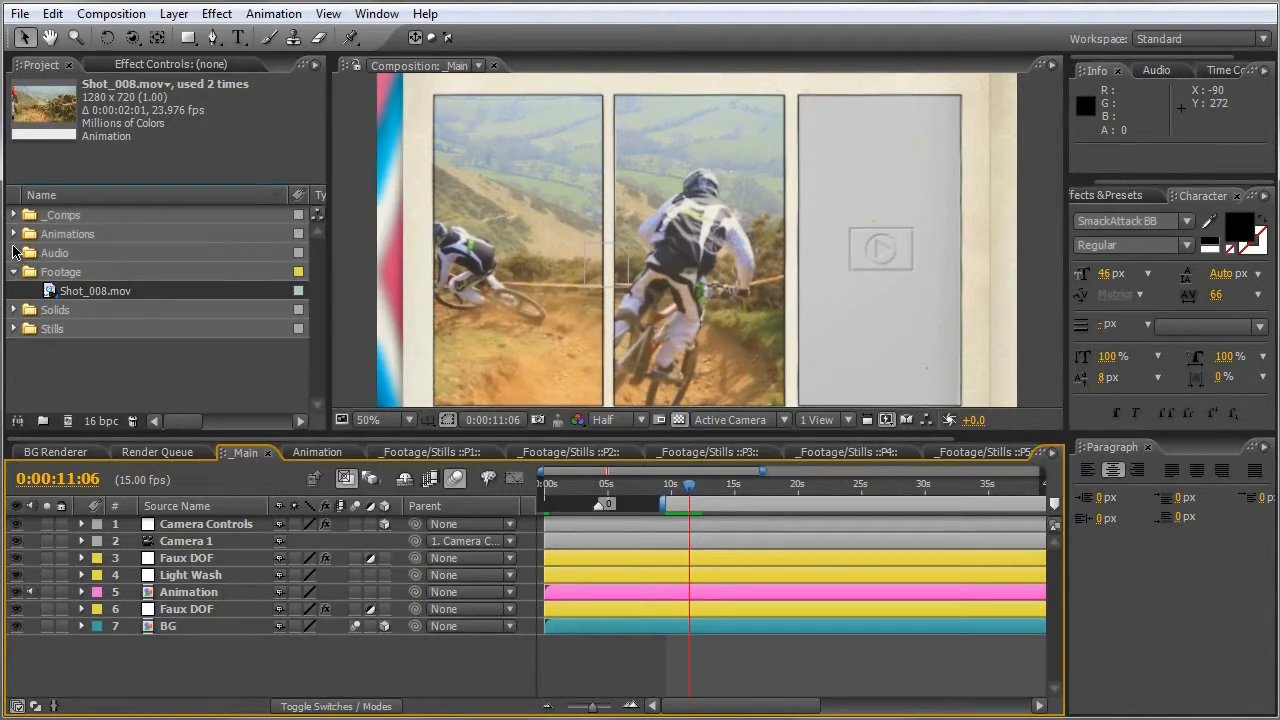
# Open the Balloon_01 composition from the Dialogue Balloons folder inside _Comps and move the current time to 0:00:01:07.
pyautogui.click(14, 215)
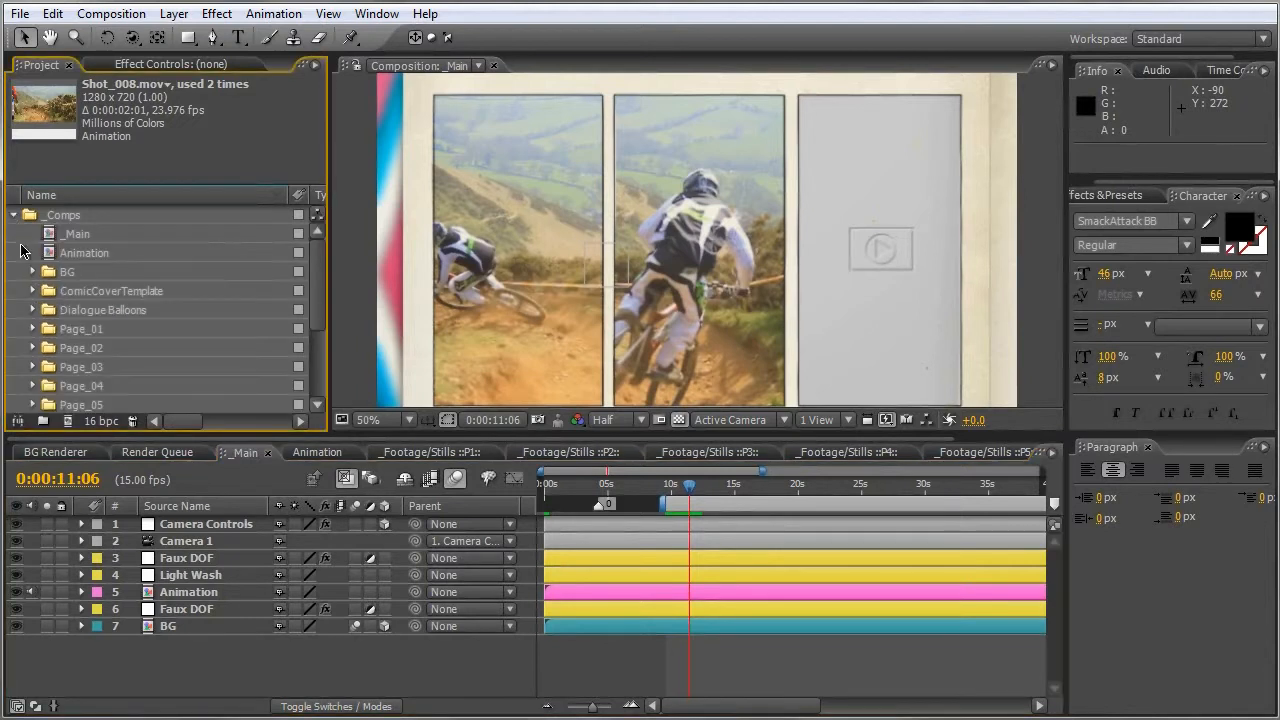
pyautogui.click(33, 310)
pyautogui.doubleClick(68, 316)
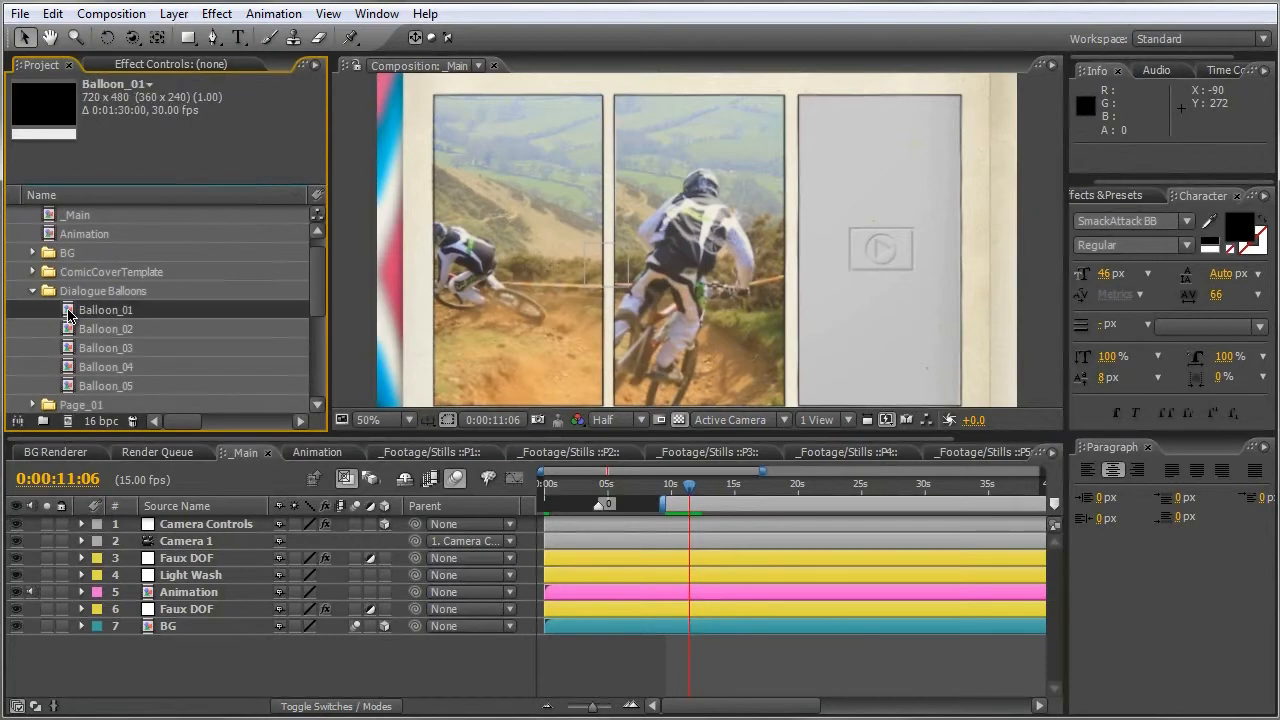
pyautogui.click(670, 488)
pyautogui.moveTo(670, 488); pyautogui.dragTo(692, 488)
# Replace the speech balloon's text "ARGH!!!" with "YO YO!".
pyautogui.click(239, 39)
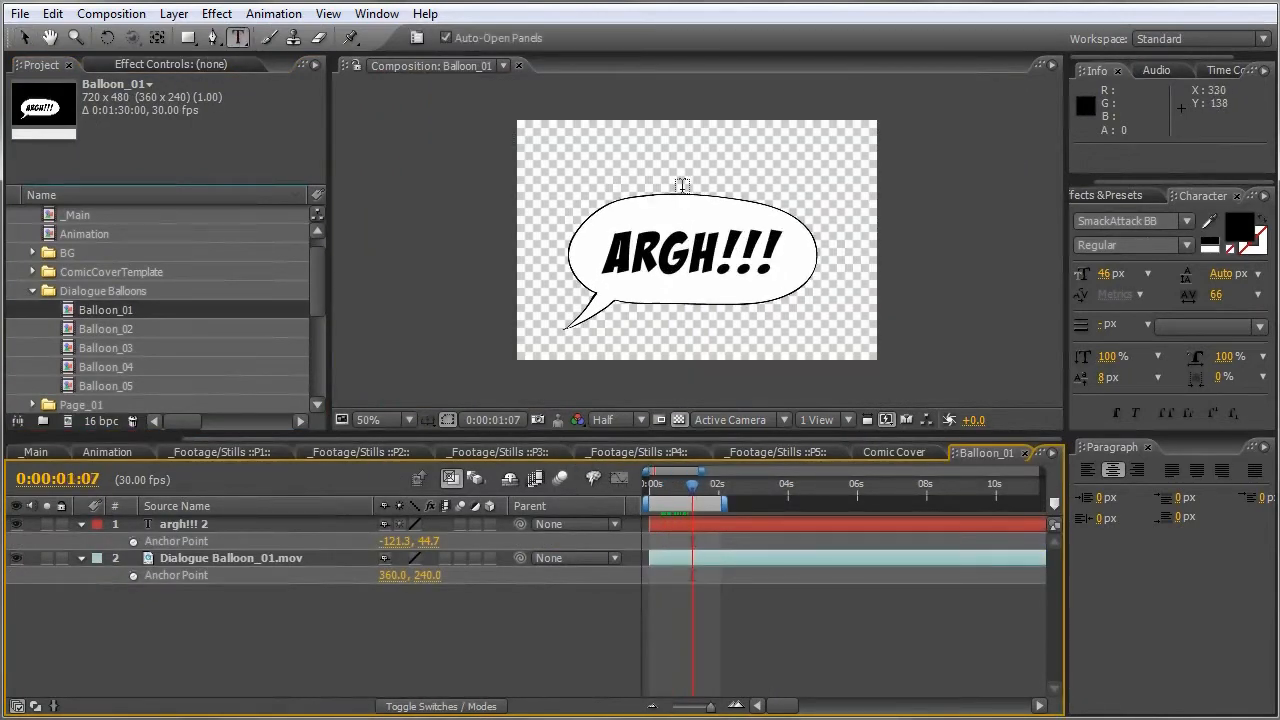
pyautogui.moveTo(780, 252); pyautogui.dragTo(567, 252)
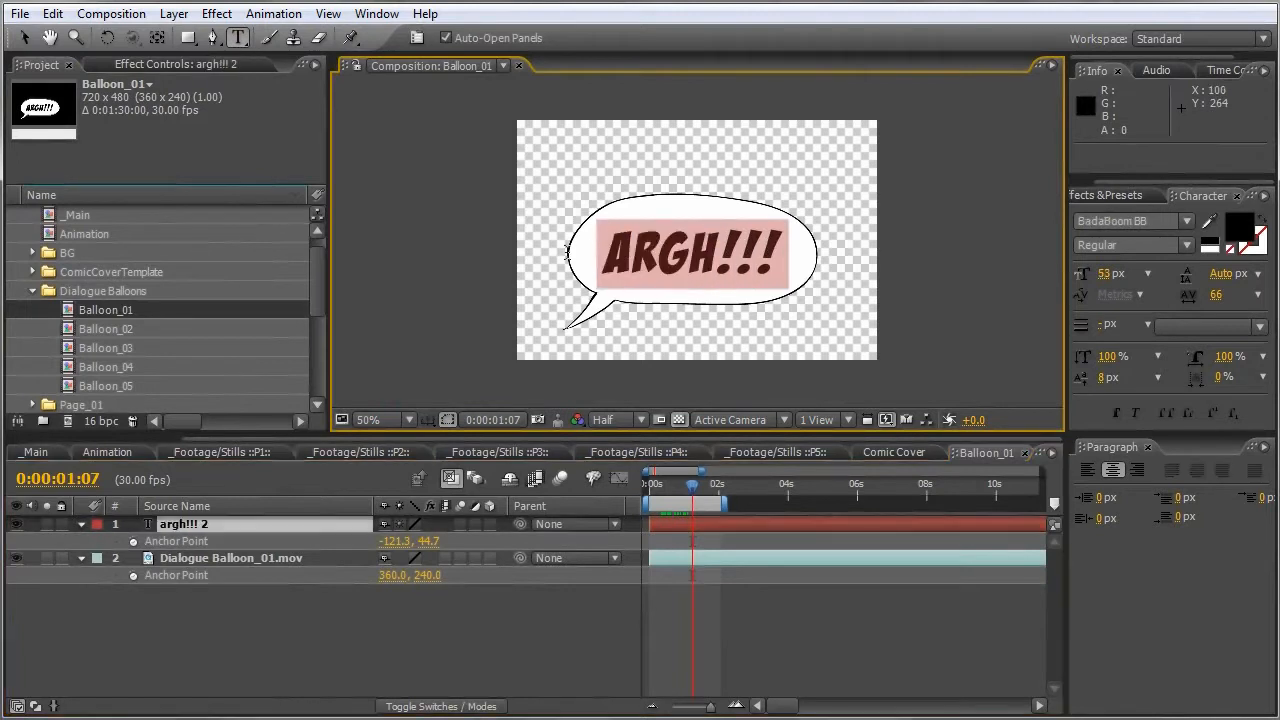
pyautogui.write('YO ')
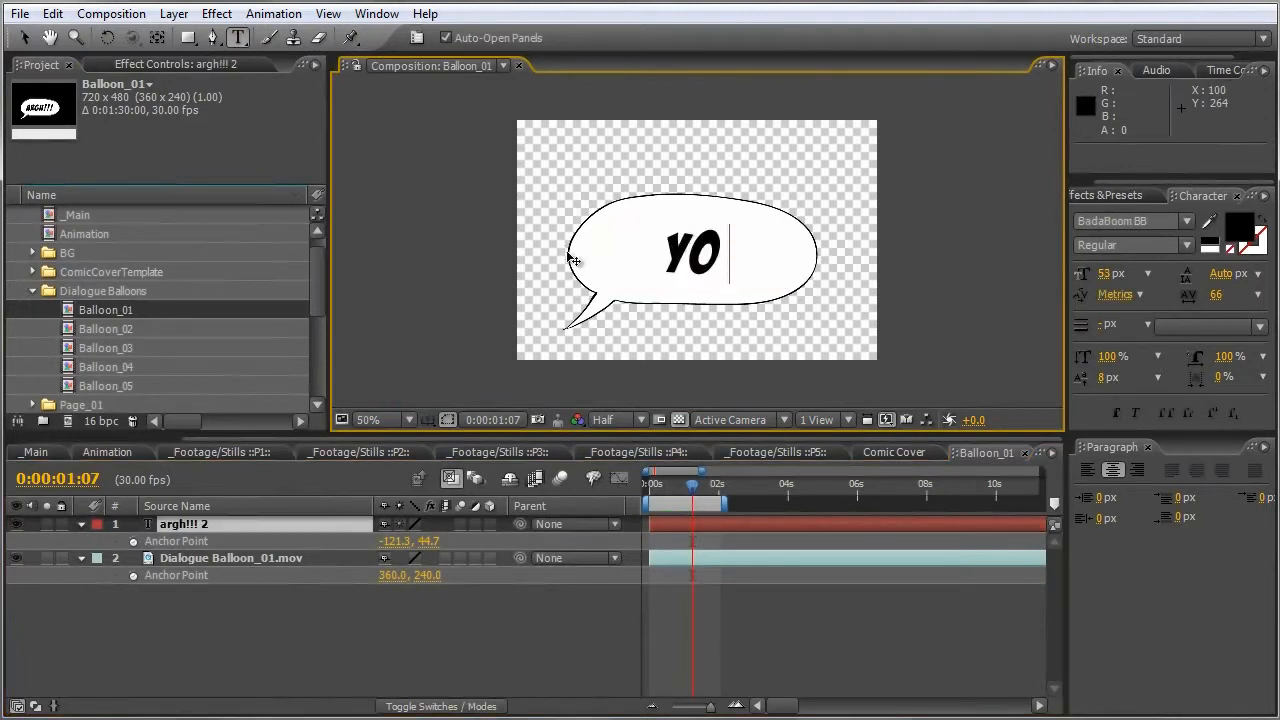
pyautogui.write('YO!')
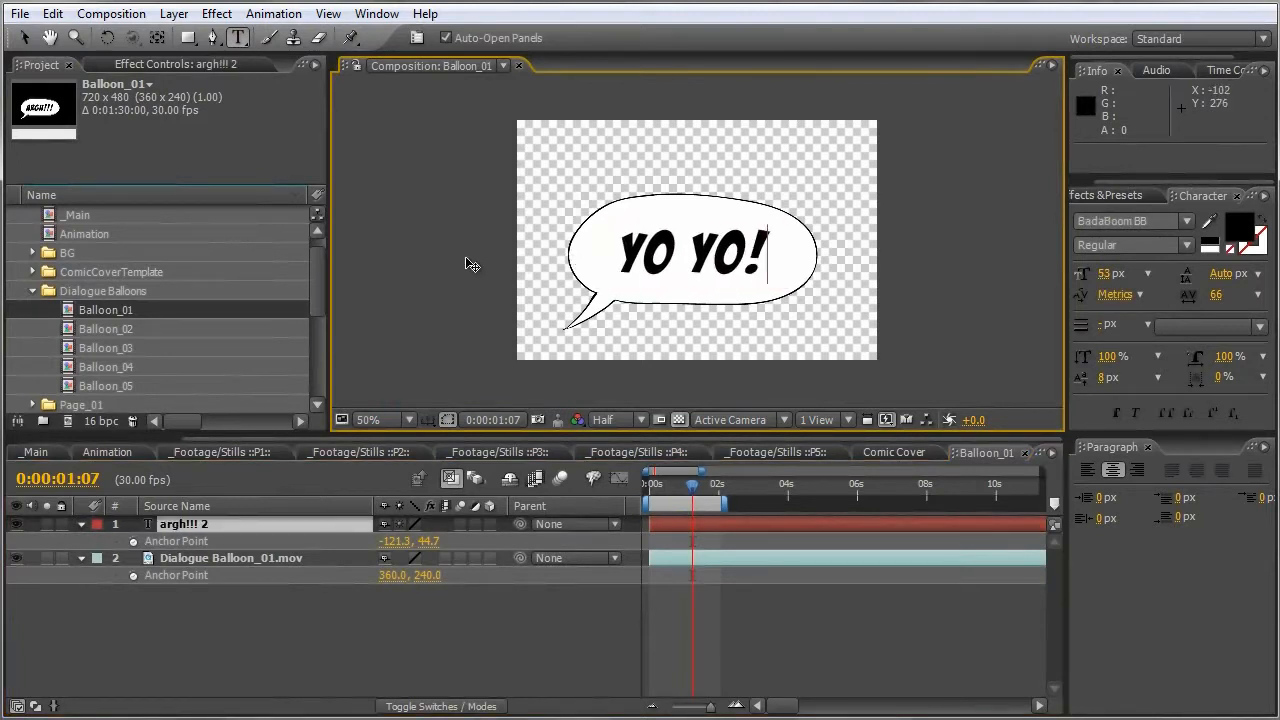
pyautogui.click(24, 37)
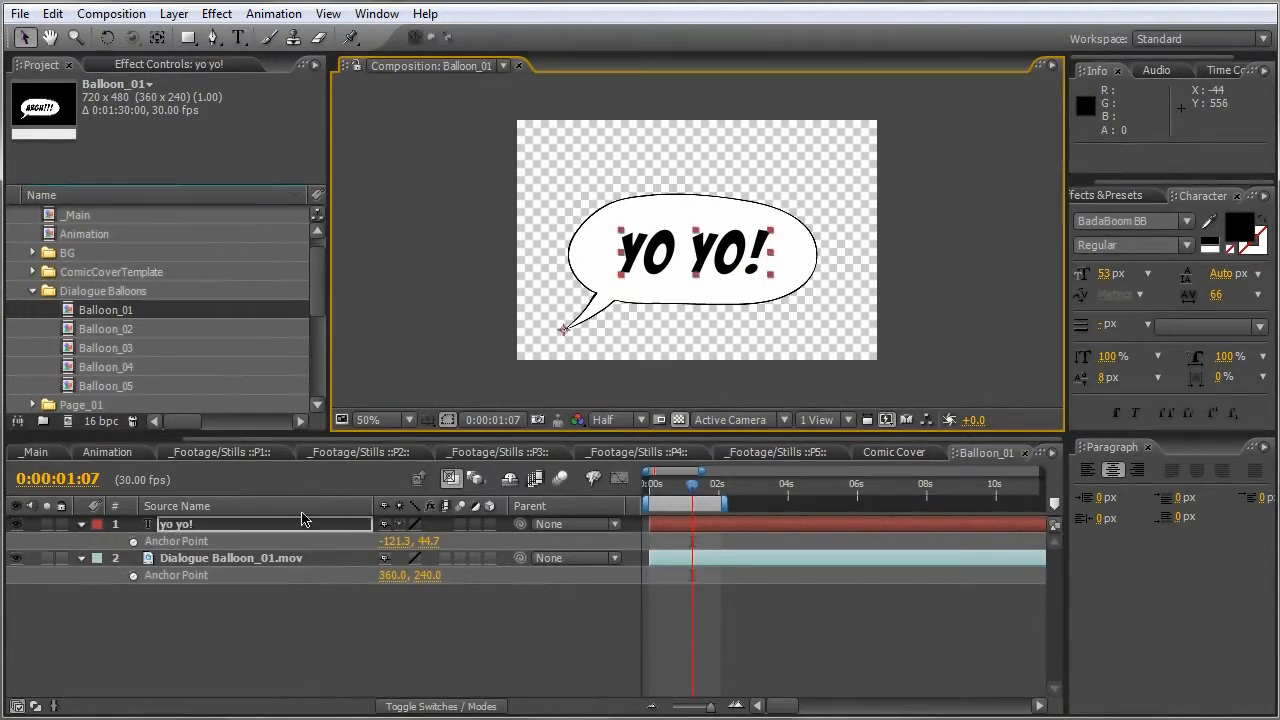
# Freeze the Dialogue Balloon_01.mov layer on its frame at 0:00:01:01.
pyautogui.moveTo(697, 484)
pyautogui.mouseDown()
pyautogui.moveTo(652, 484)
pyautogui.moveTo(681, 484)
pyautogui.mouseUp()
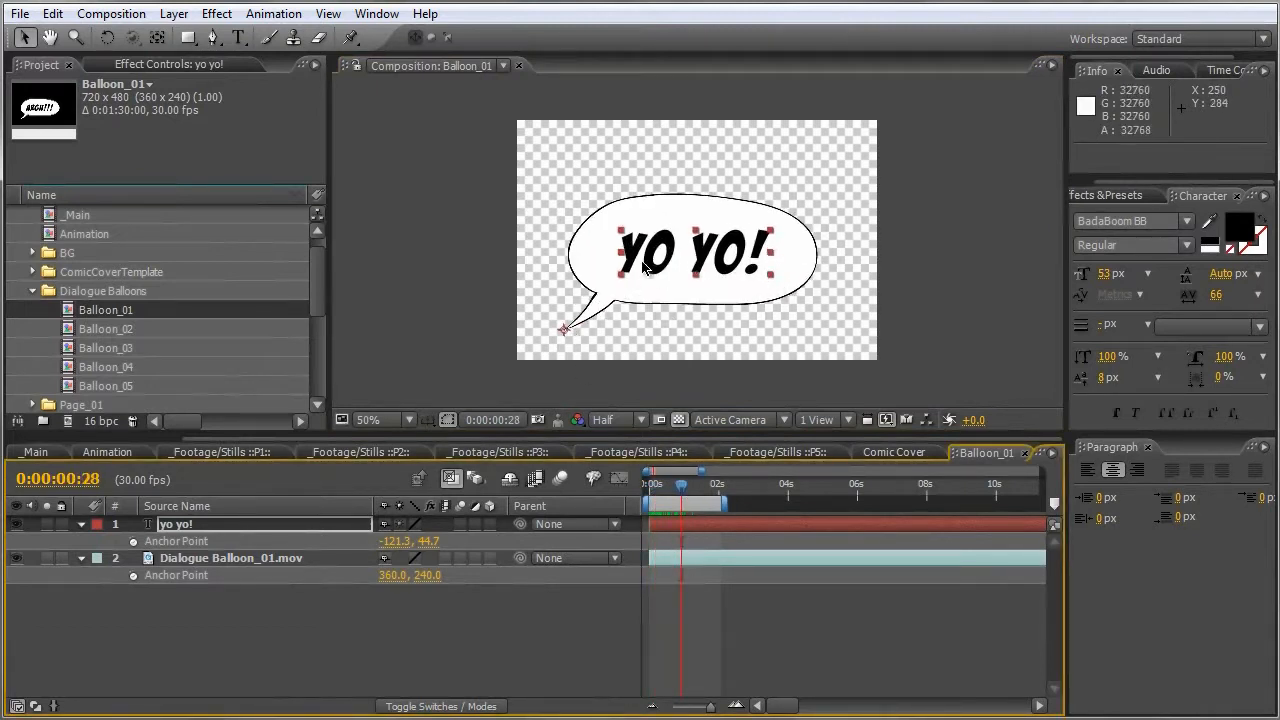
pyautogui.click(230, 560)
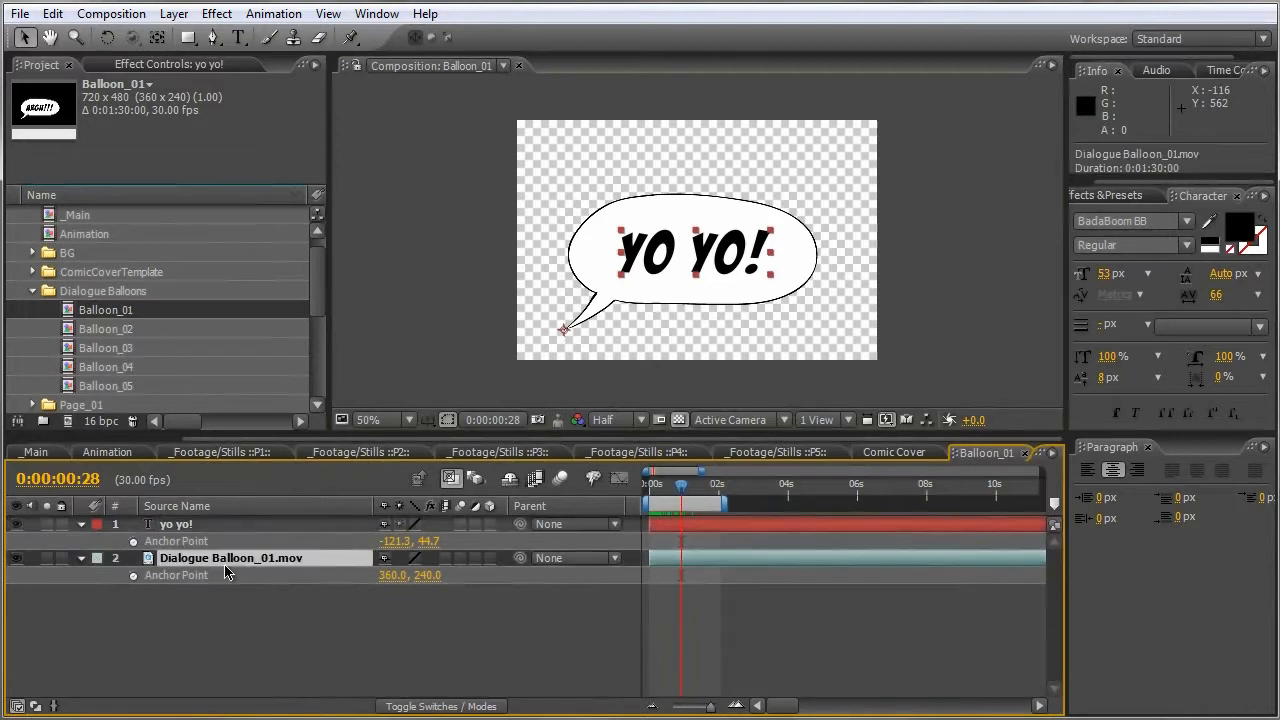
pyautogui.click(206, 526)
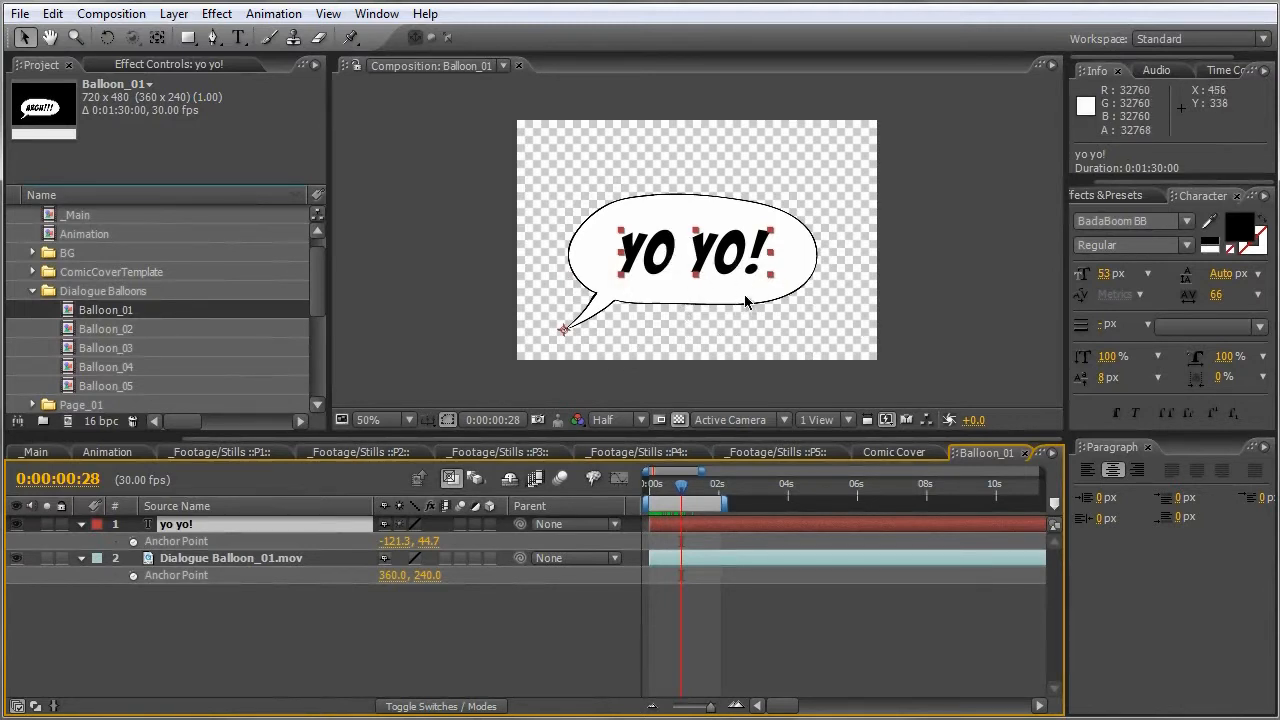
pyautogui.click(676, 490)
pyautogui.moveTo(676, 490); pyautogui.dragTo(669, 490)
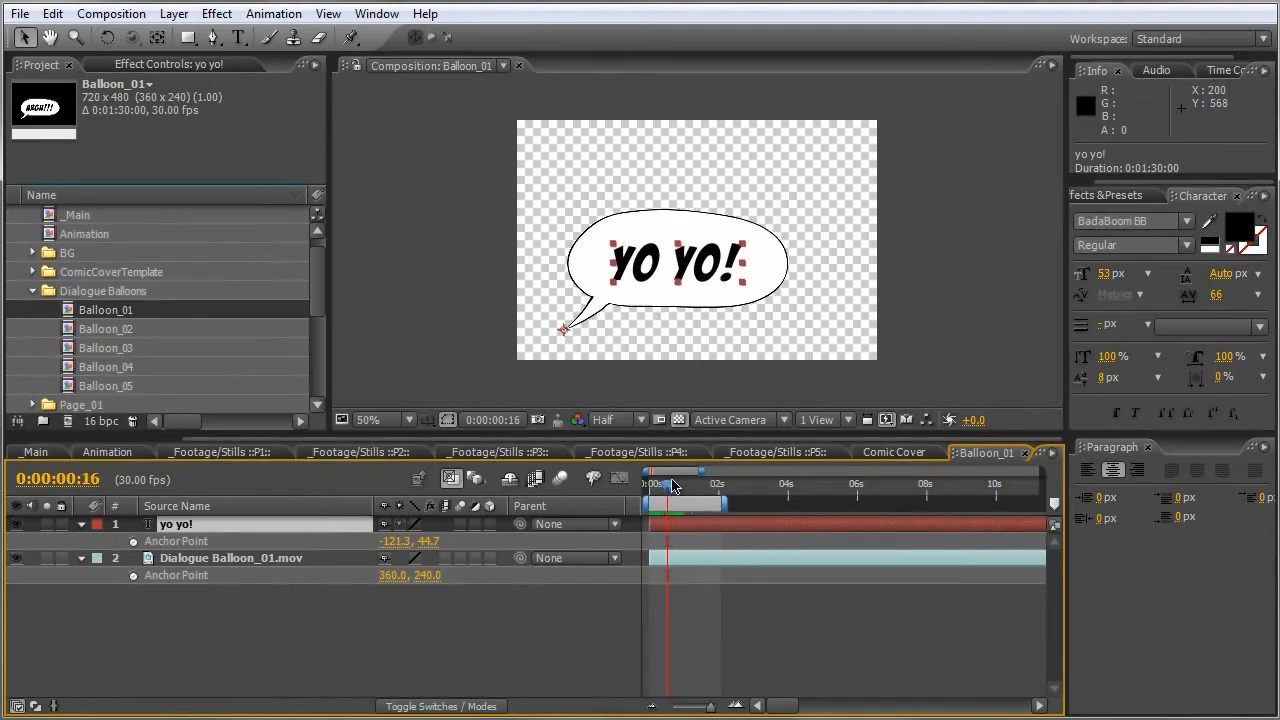
pyautogui.moveTo(672, 487)
pyautogui.mouseDown()
pyautogui.moveTo(694, 488)
pyautogui.moveTo(651, 488)
pyautogui.moveTo(686, 488)
pyautogui.mouseUp()
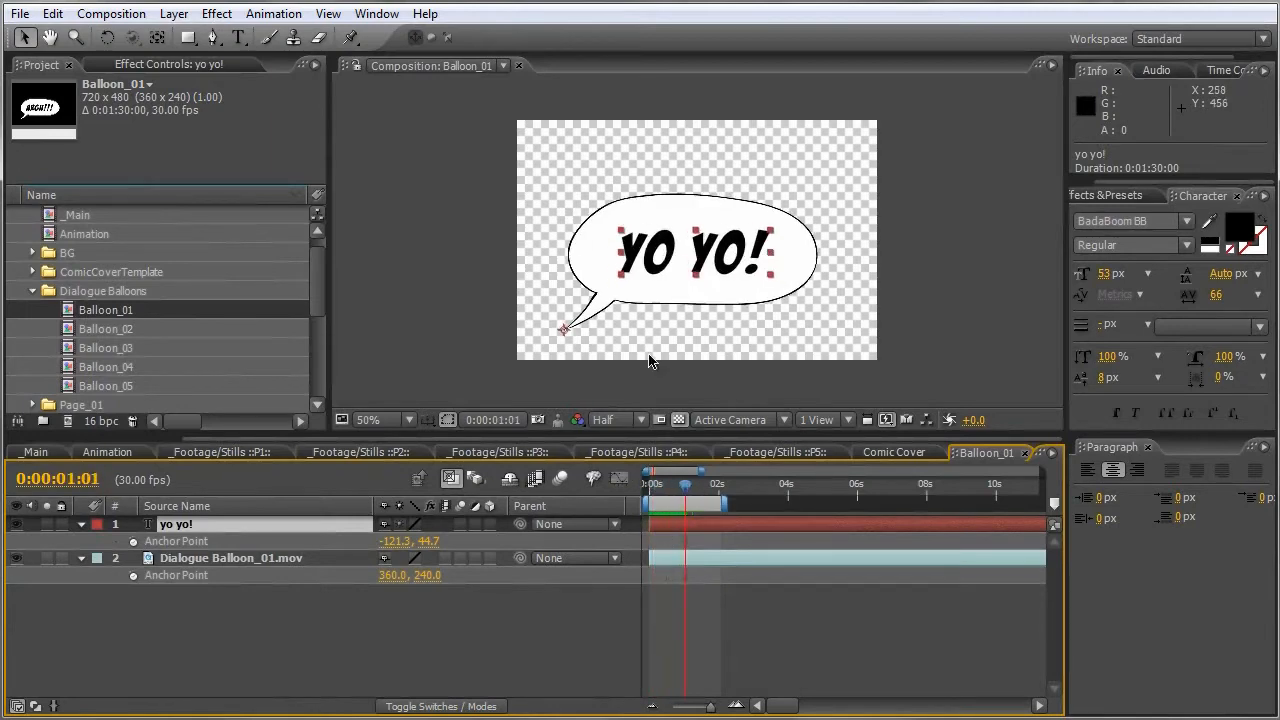
pyautogui.rightClick(699, 563)
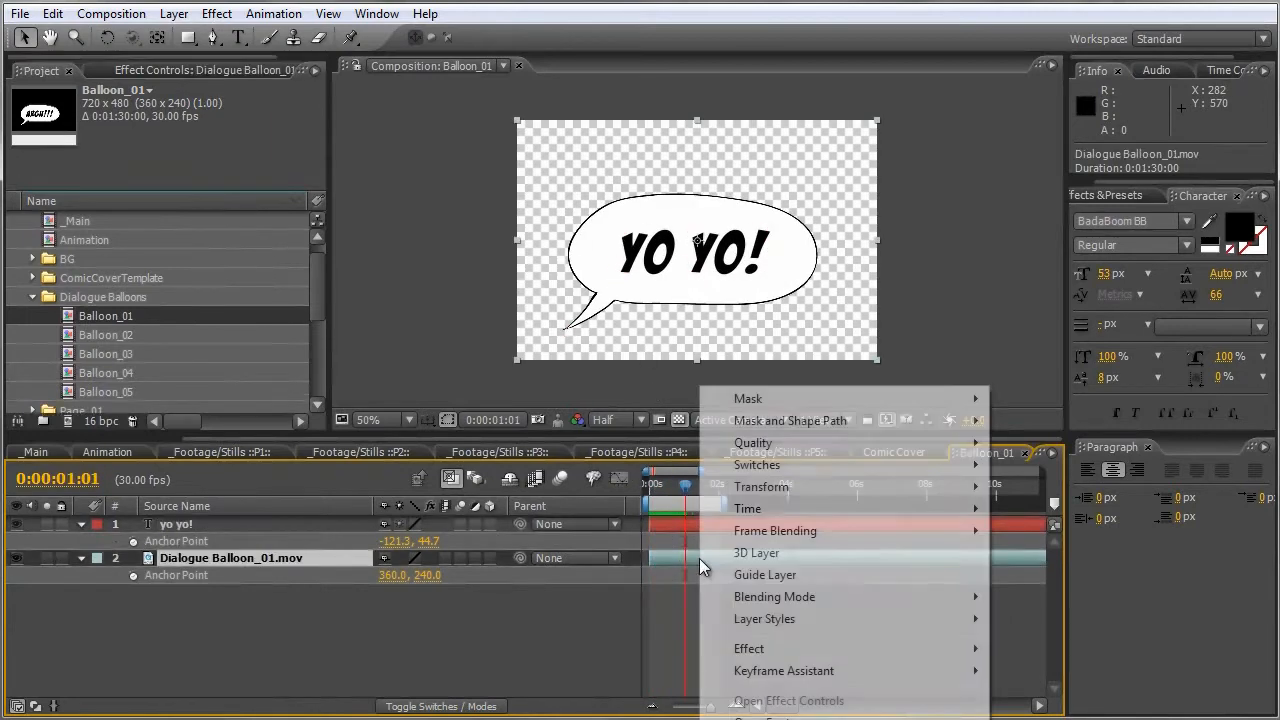
pyautogui.moveTo(777, 508)
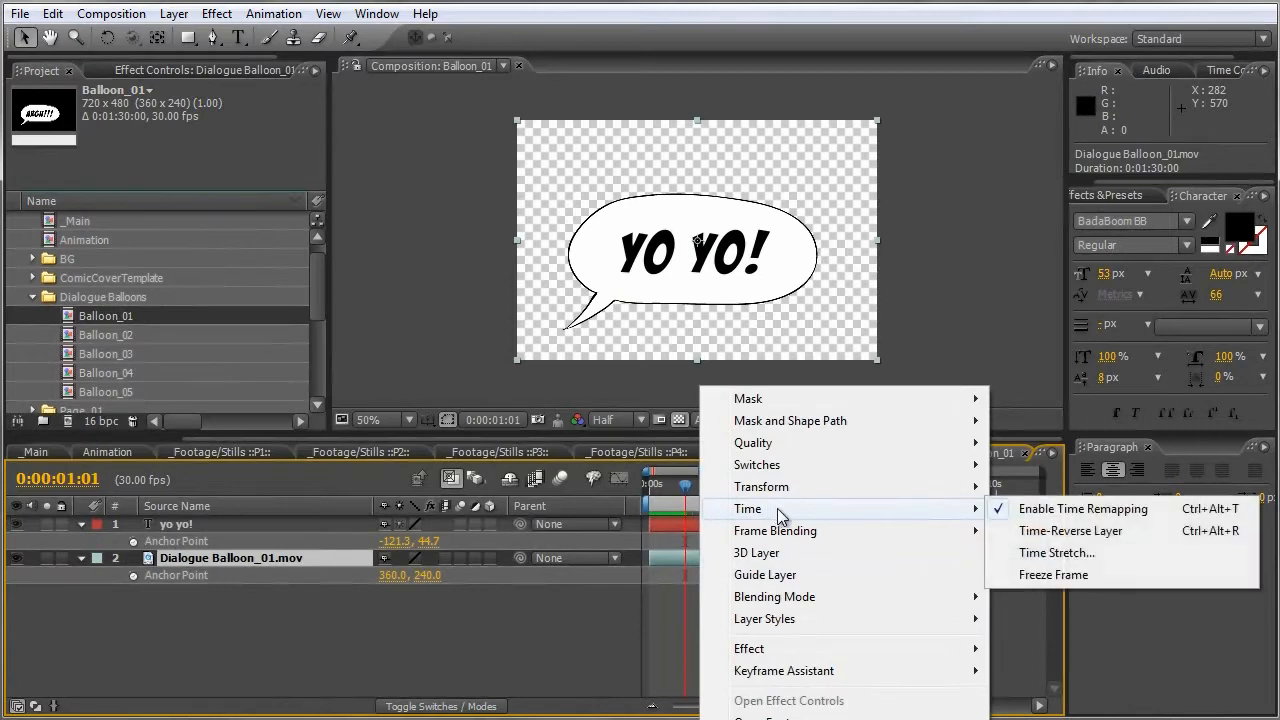
pyautogui.click(1052, 572)
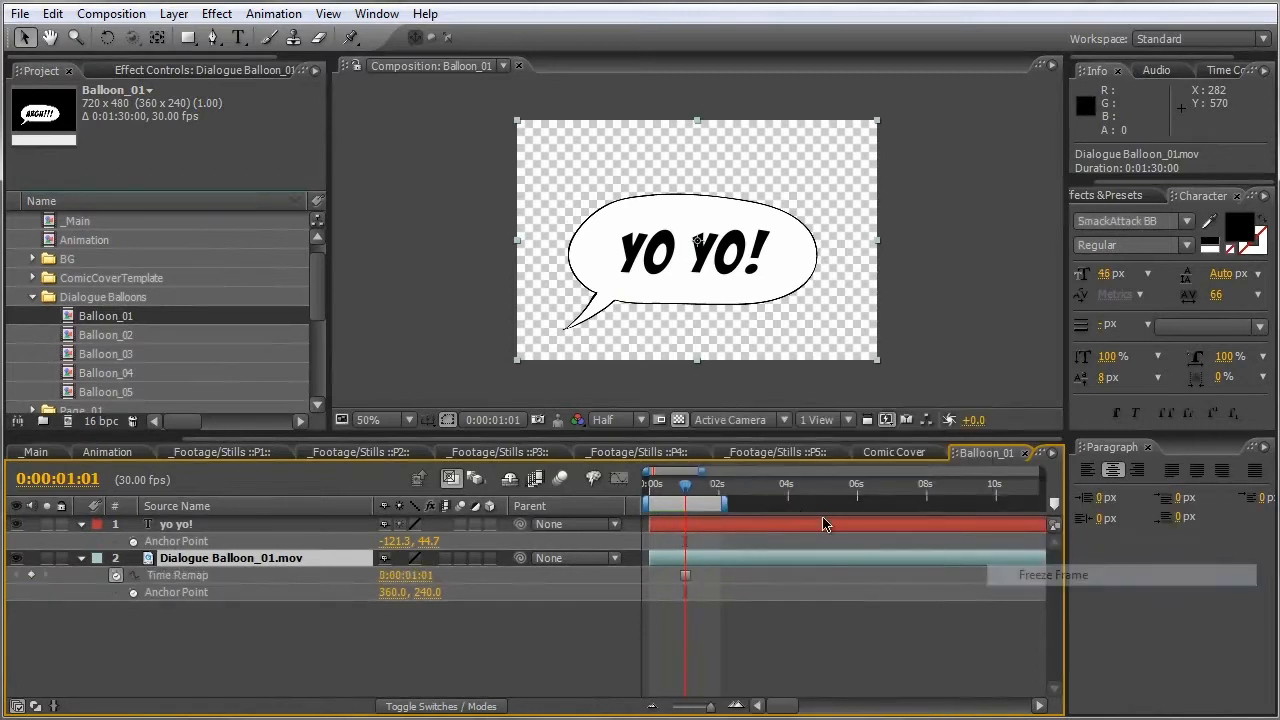
pyautogui.rightClick(729, 524)
pyautogui.moveTo(803, 512)
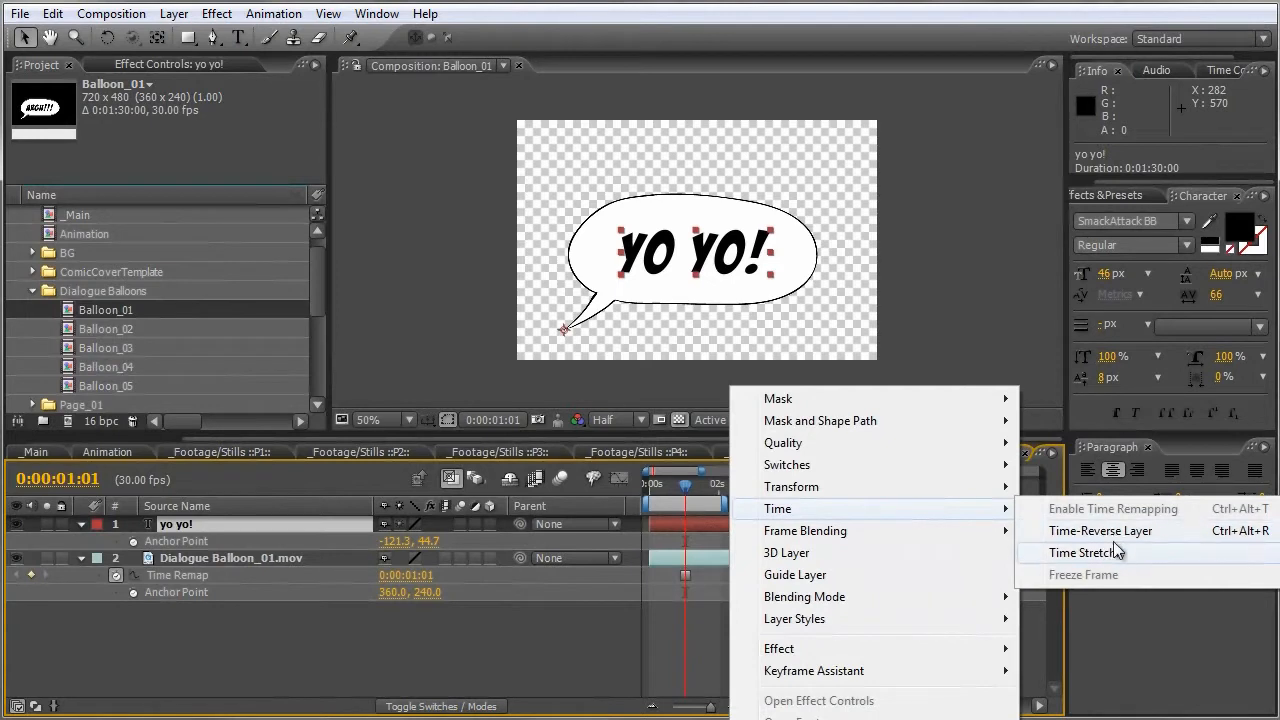
pyautogui.click(258, 653)
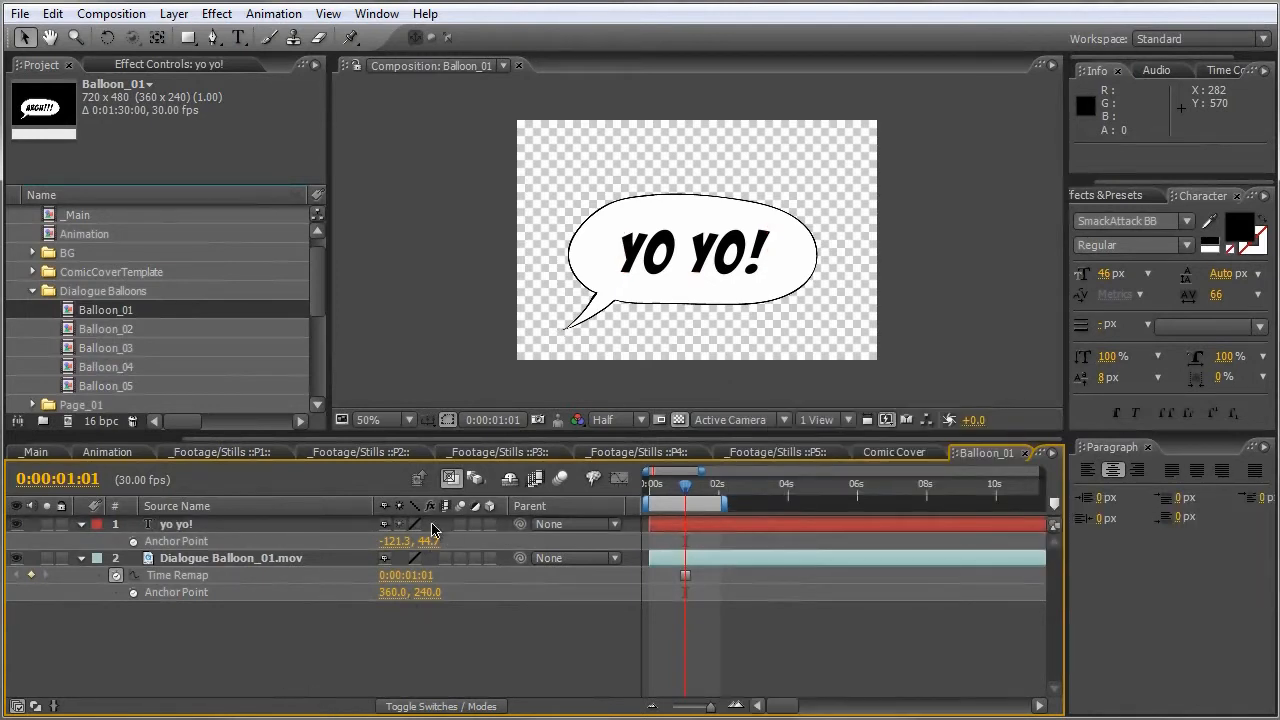
# Remove the Scale keyframes from the yo yo! text layer at 0:00:01:01 and scrub the time forward to check the balloon.
pyautogui.click(400, 526)
pyautogui.click(82, 525)
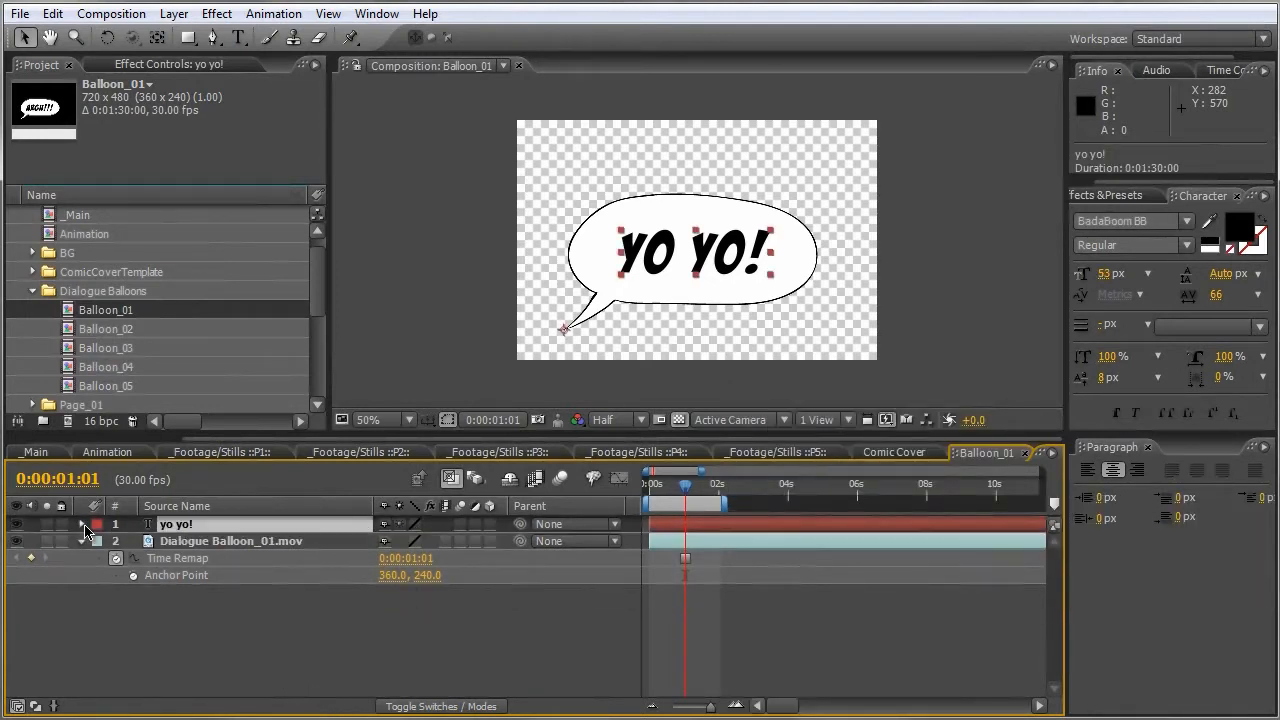
pyautogui.click(82, 525)
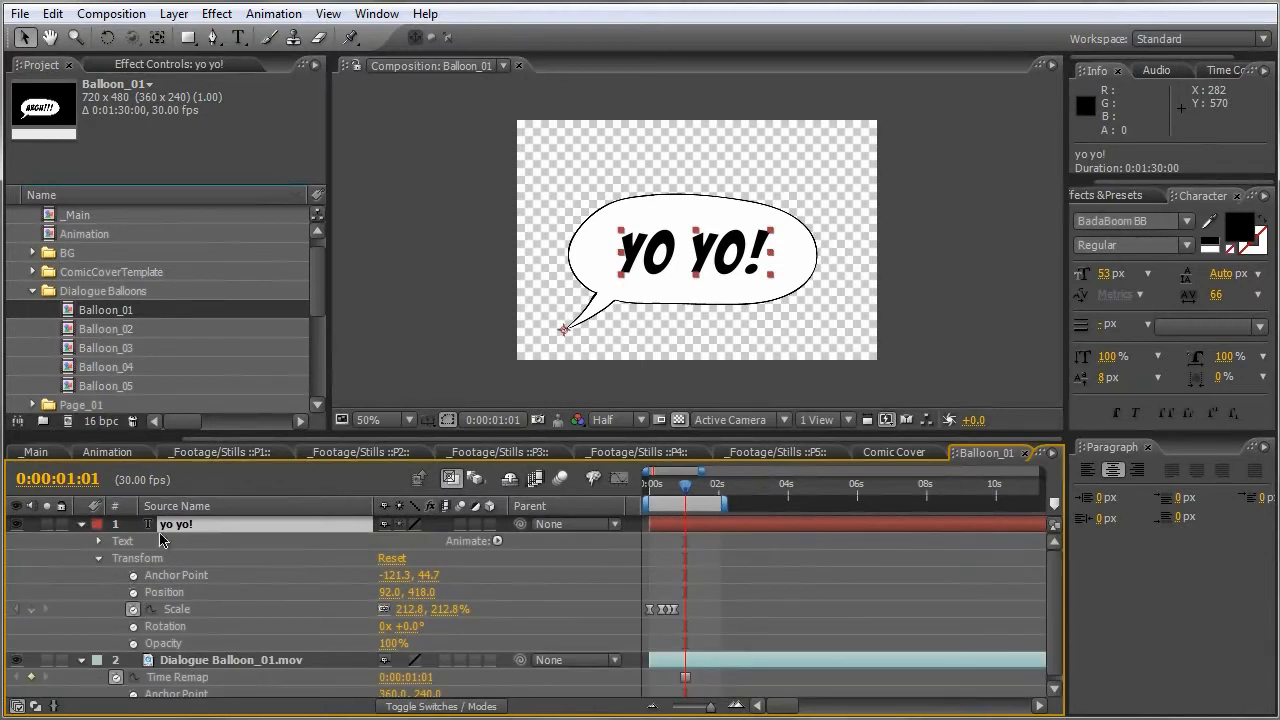
pyautogui.press('u')
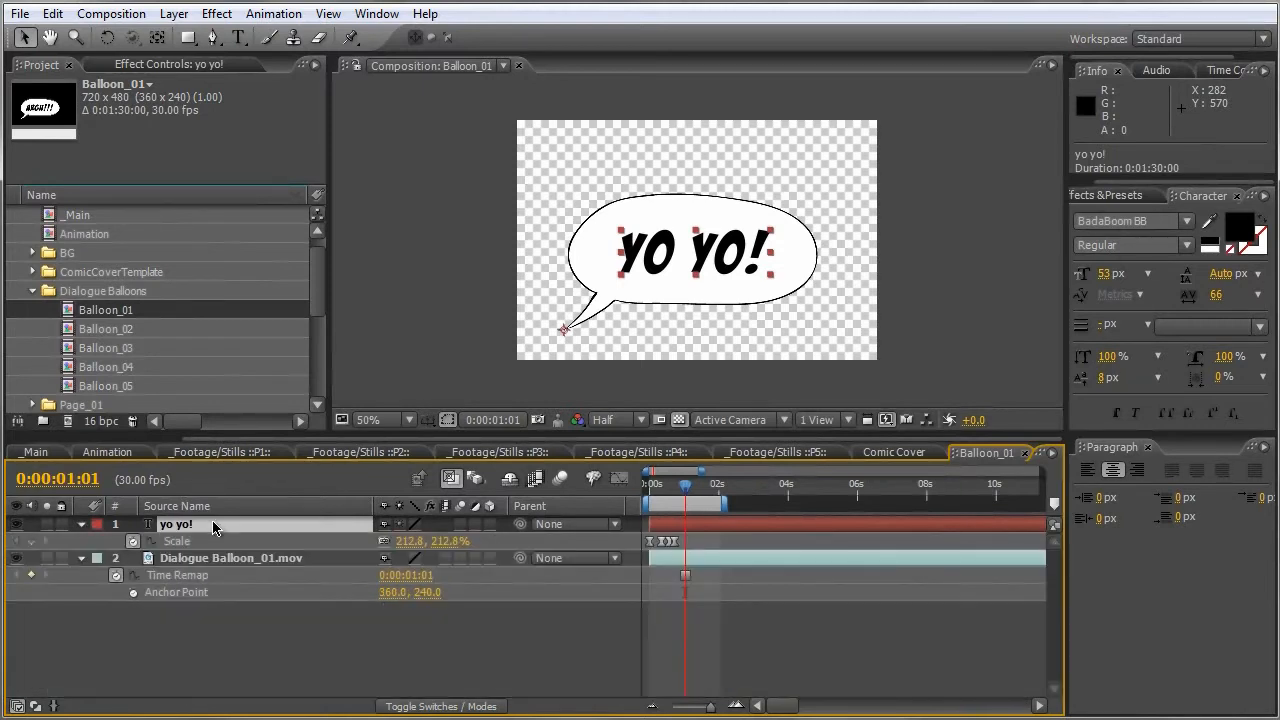
pyautogui.click(133, 541)
pyautogui.moveTo(685, 485); pyautogui.dragTo(725, 498)
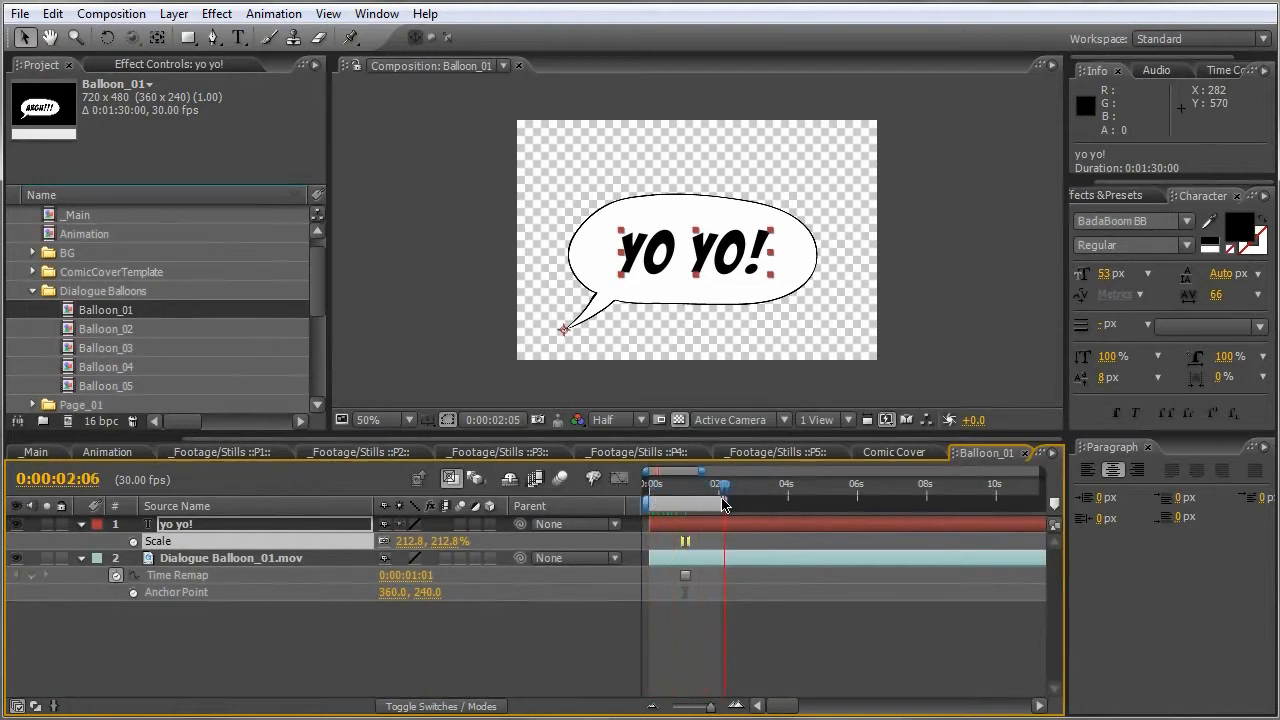
# In the _Footage/Stills ::P1:: composition, go to marker 1 and replace the upper Placeholder_01 layer with Shot_008.mov.
pyautogui.click(261, 453)
pyautogui.moveTo(677, 217); pyautogui.dragTo(668, 307)
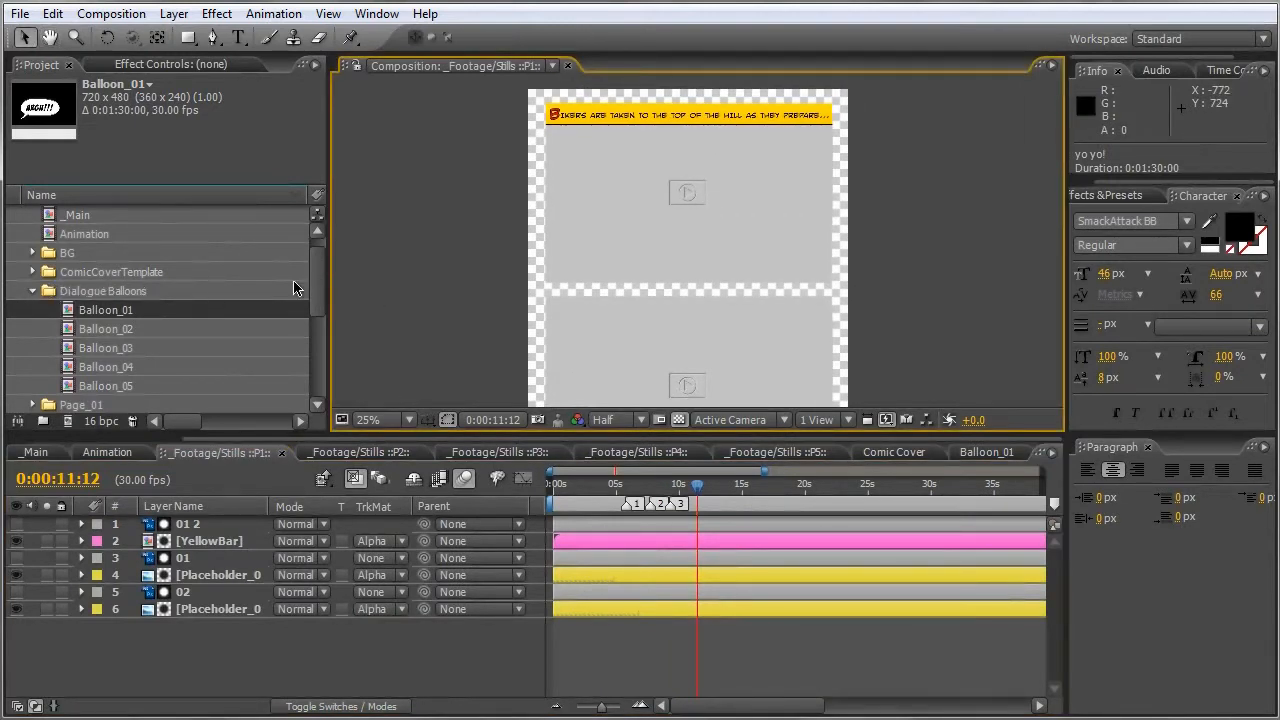
pyautogui.moveTo(313, 300); pyautogui.dragTo(313, 355)
pyautogui.click(80, 350)
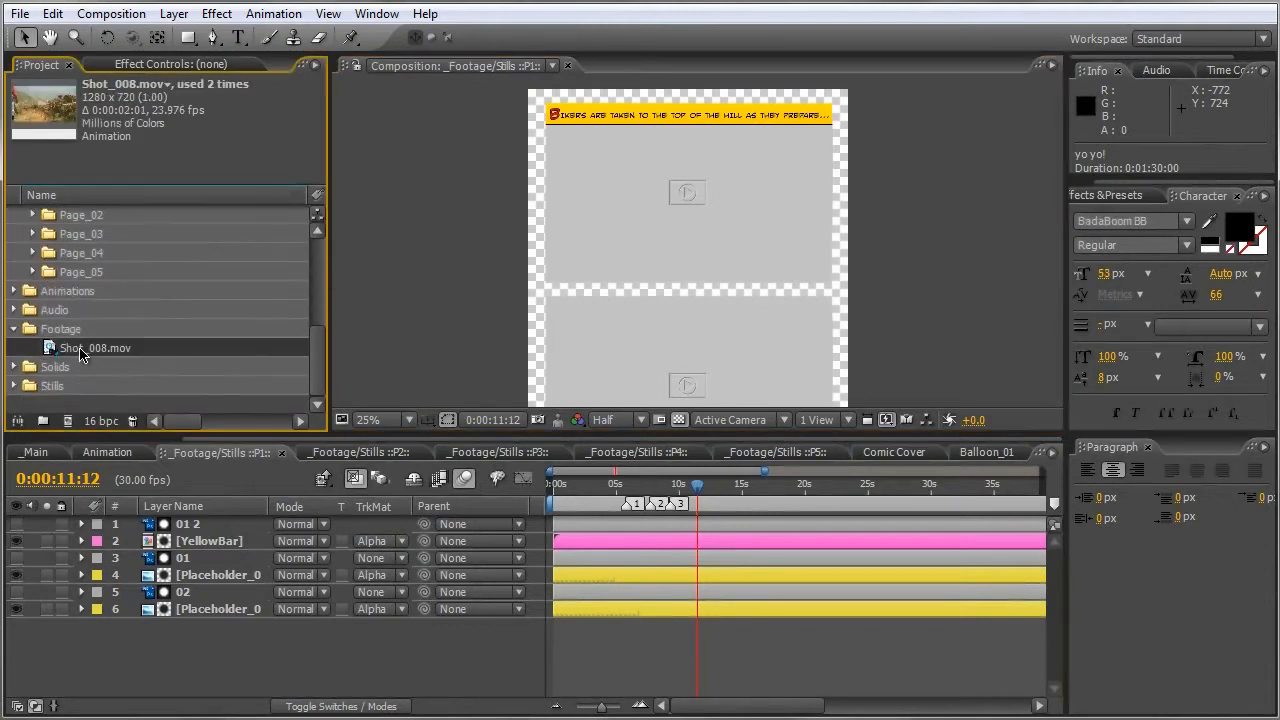
pyautogui.click(198, 577)
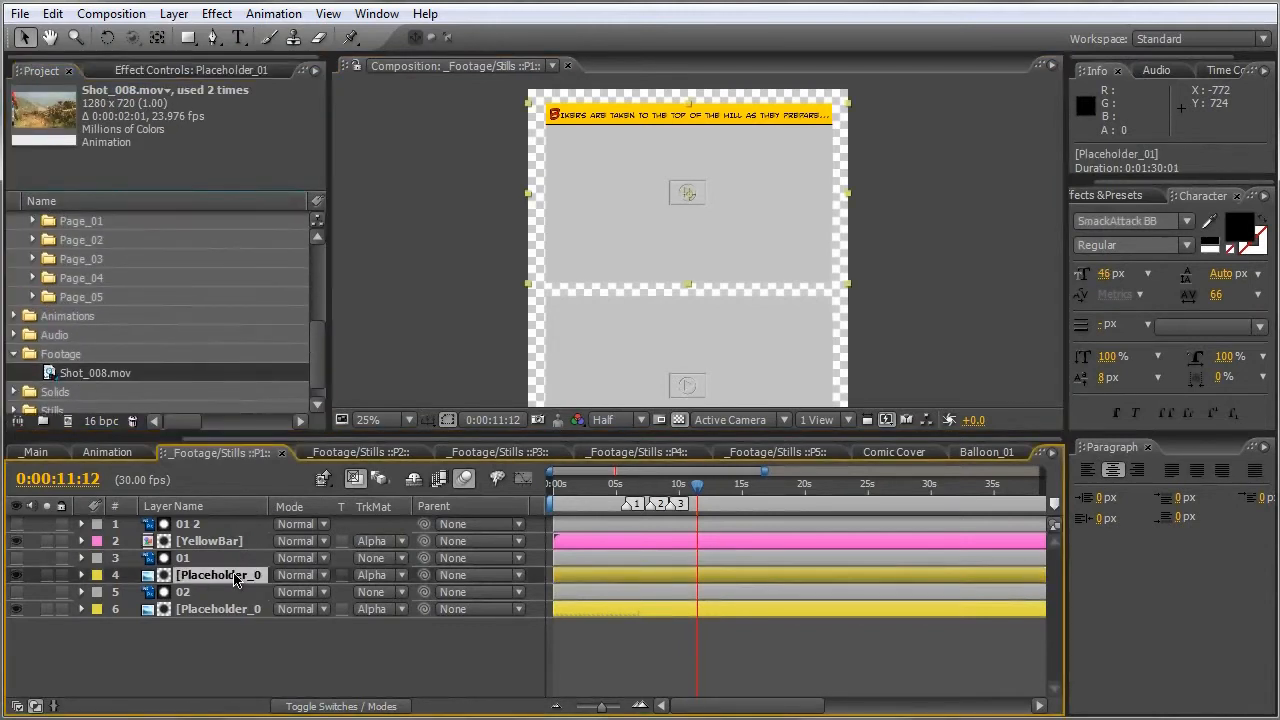
pyautogui.press('1')
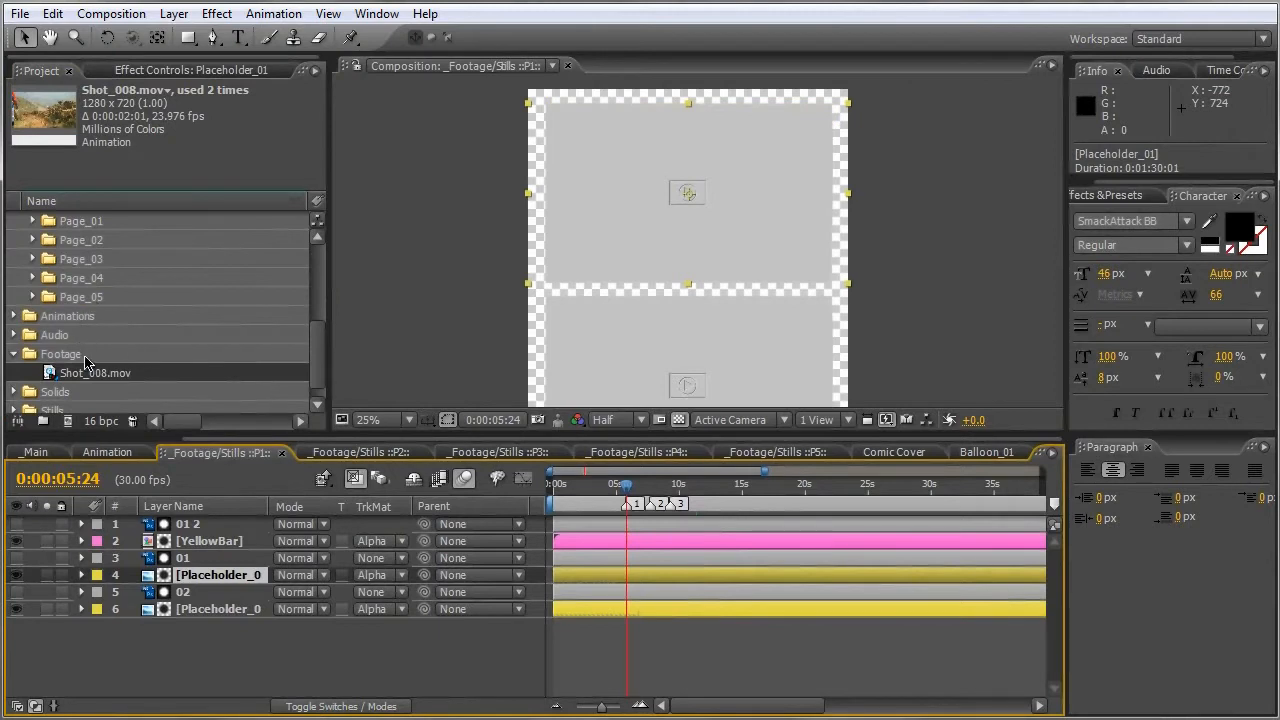
pyautogui.moveTo(93, 376); pyautogui.dragTo(198, 572)
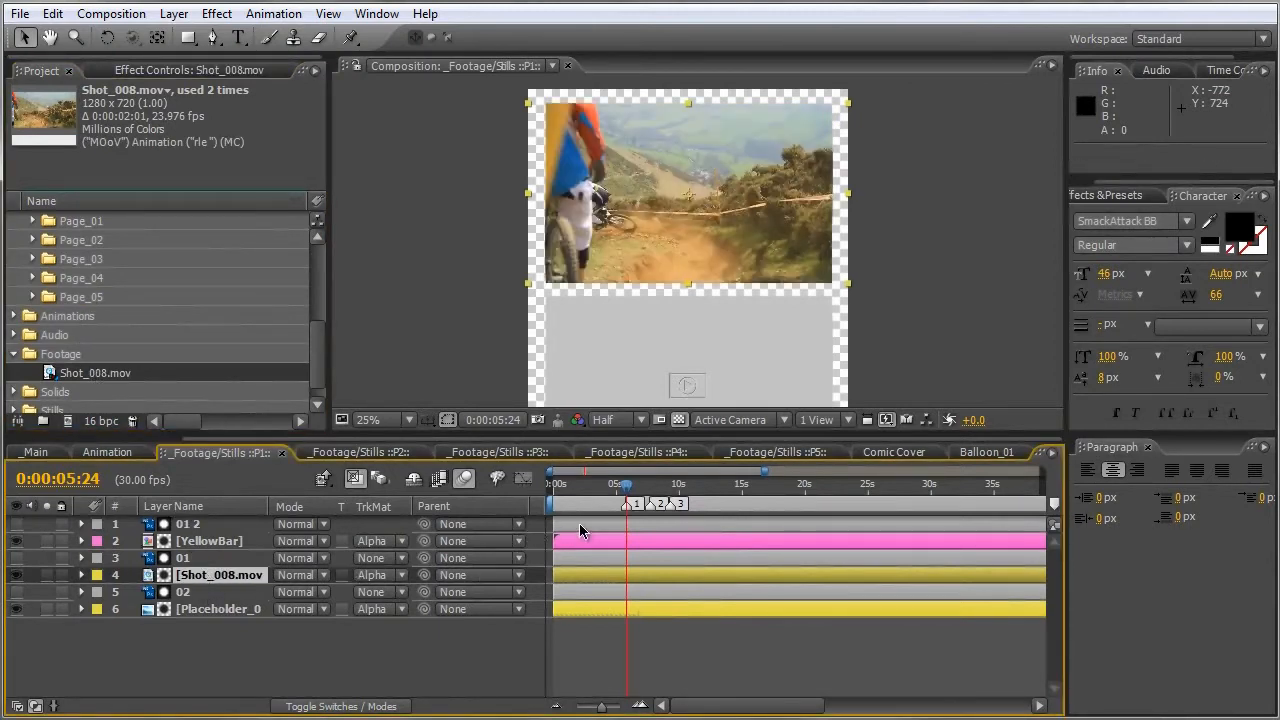
# Turn off time remapping on the Shot_008.mov layer and slide its clip to start at marker 1, 0:00:05:24.
pyautogui.hotkey('ctrl', 'alt', 't')
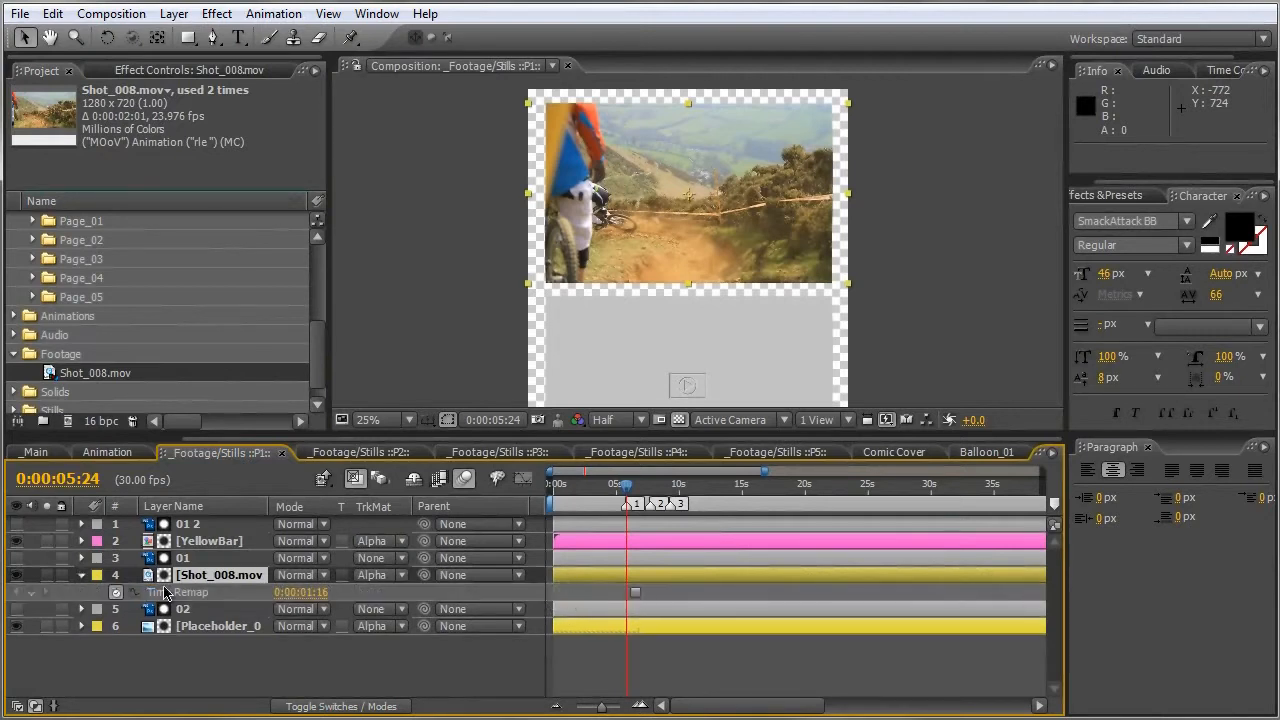
pyautogui.click(115, 593)
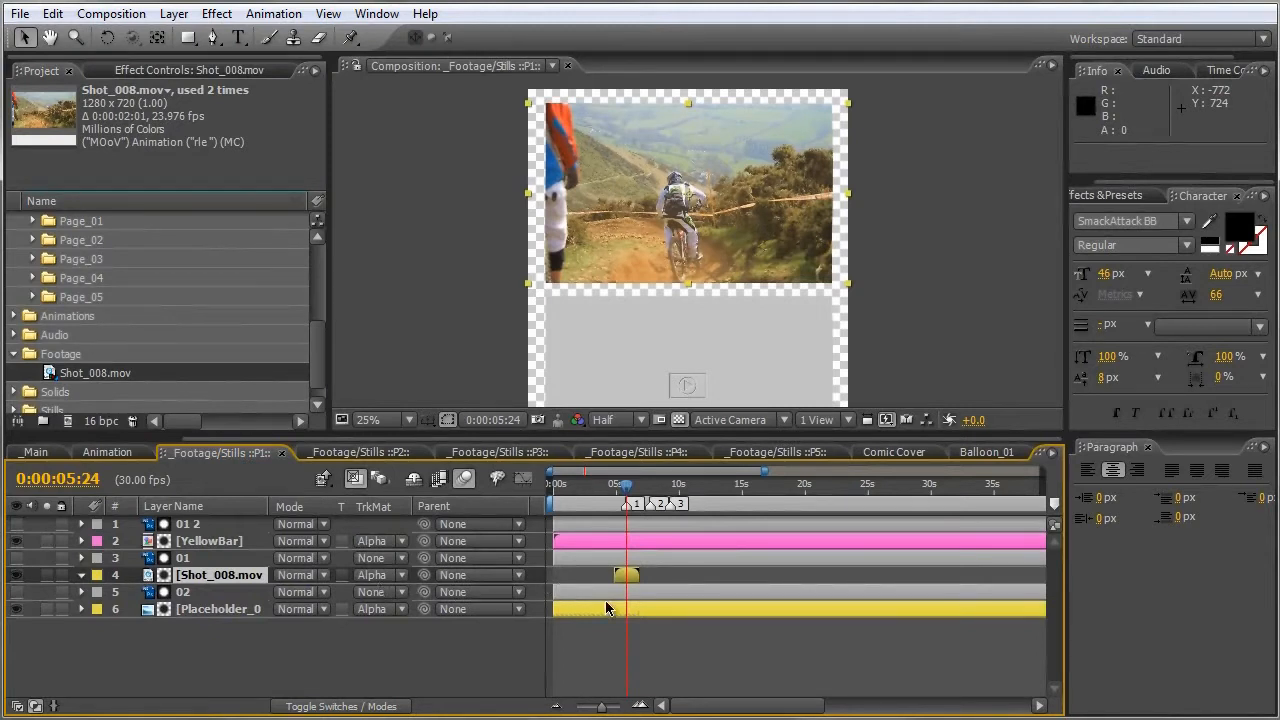
pyautogui.press('=')
pyautogui.press('=')
pyautogui.moveTo(642, 576); pyautogui.dragTo(690, 581)
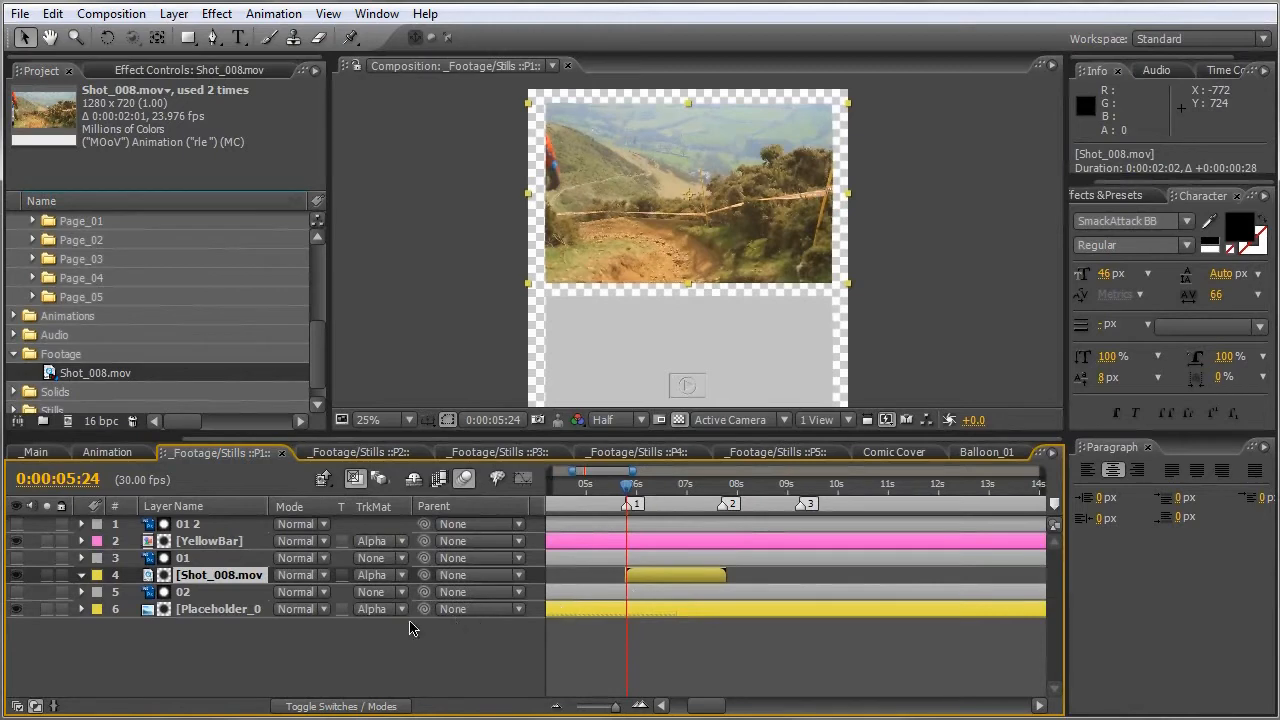
# Enable time remapping on the repositioned Shot_008.mov layer.
pyautogui.rightClick(660, 572)
pyautogui.moveTo(723, 508)
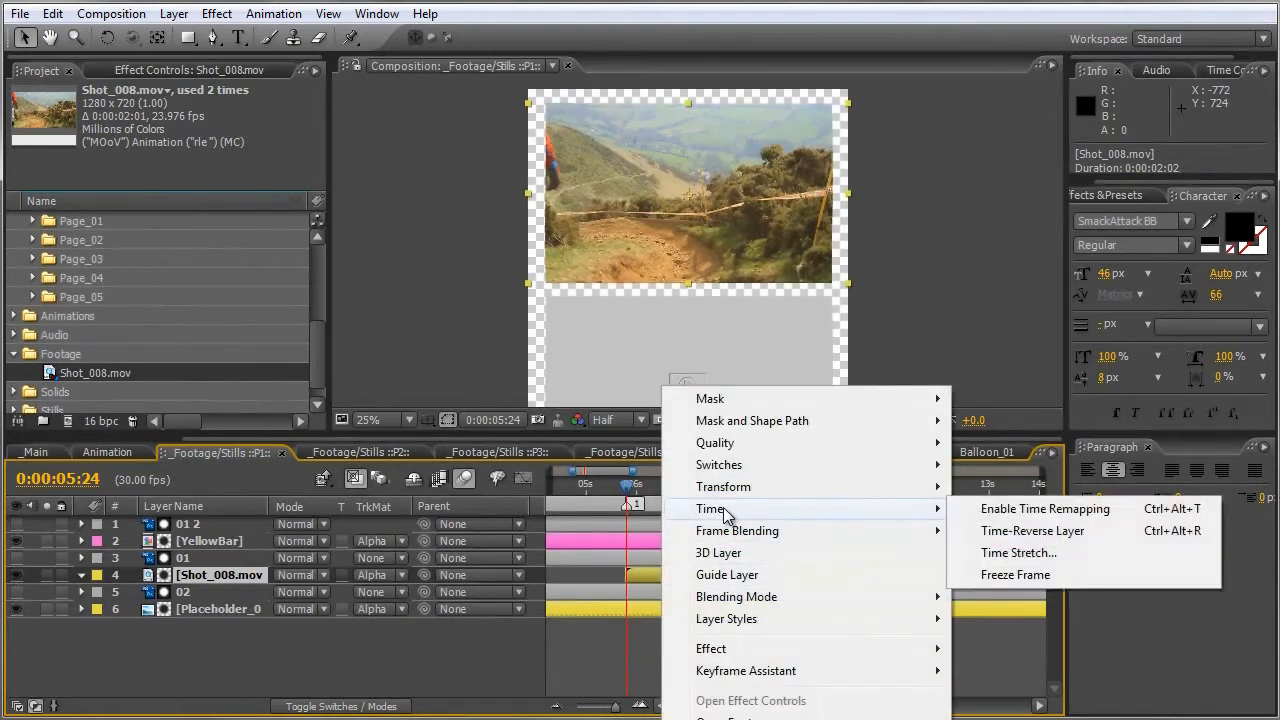
pyautogui.click(1010, 509)
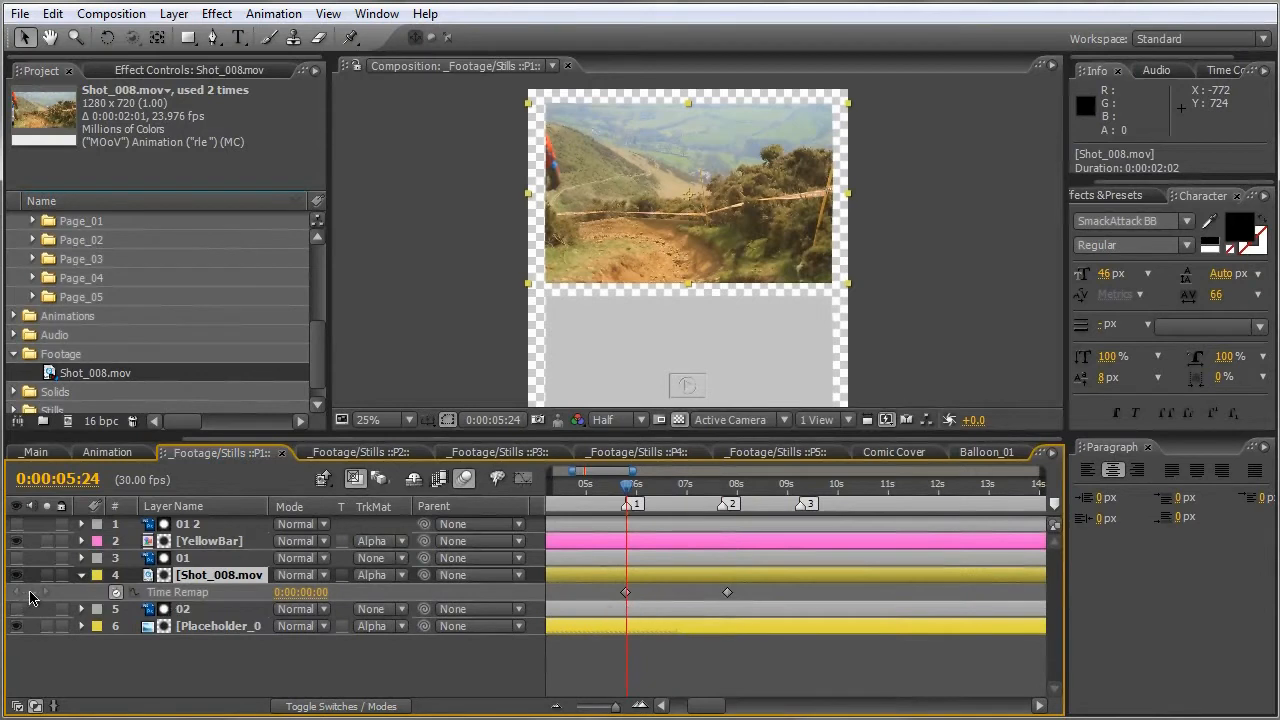
# Delete the extra Time Remap keyframe at 0:00:05:23 on the Shot_008.mov layer and move the current time to marker 2 at 0:00:07:21.
pyautogui.click(177, 592)
pyautogui.press('=')
pyautogui.press('=')
pyautogui.press('=')
pyautogui.press('=')
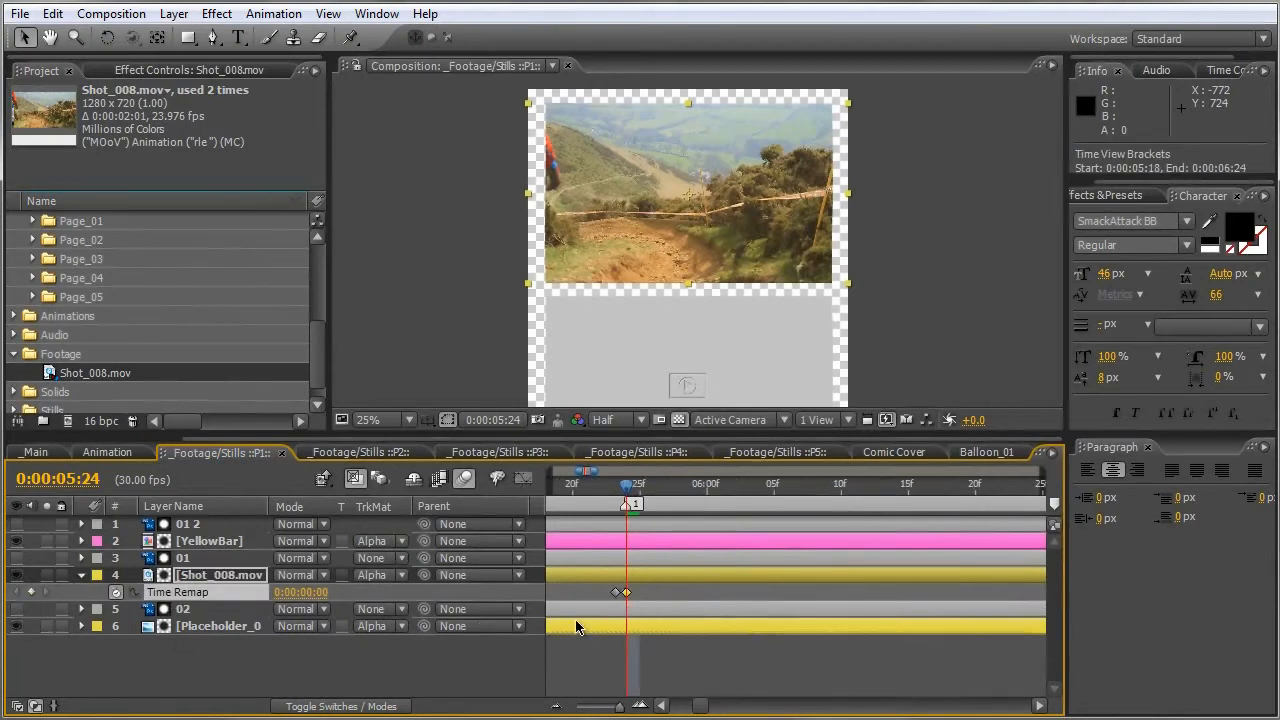
pyautogui.press('-')
pyautogui.click(615, 593)
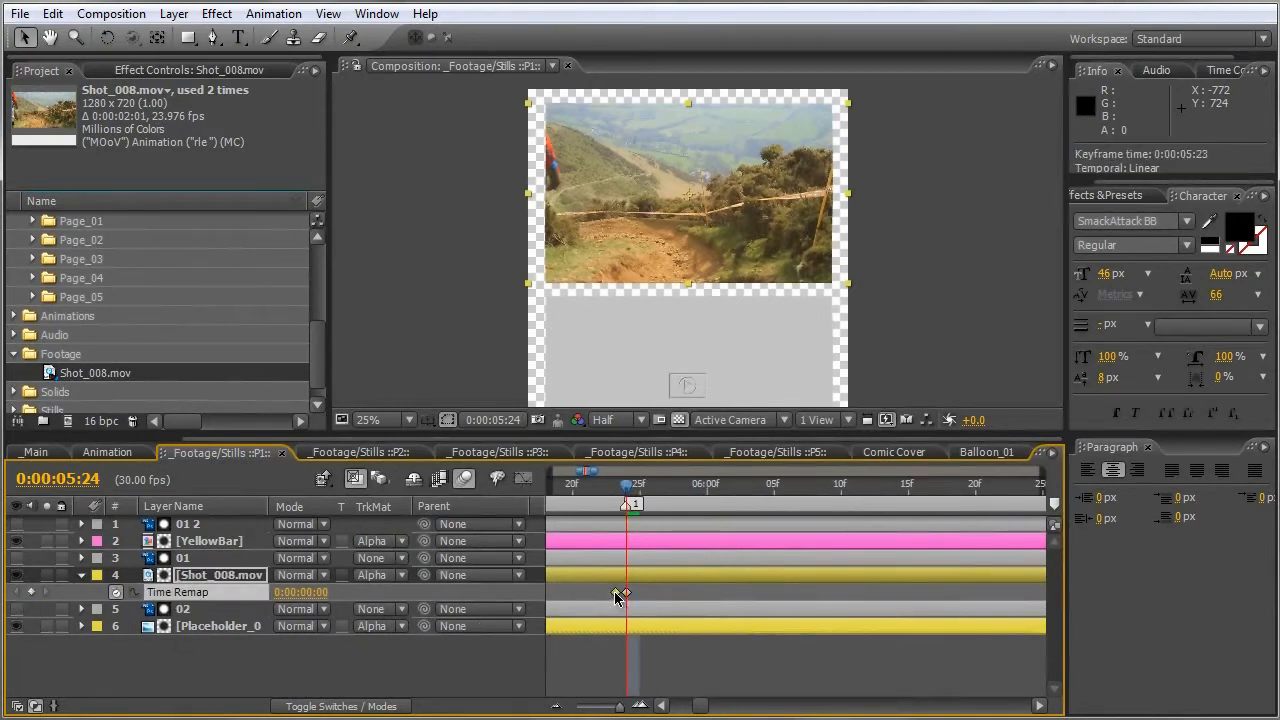
pyautogui.press('Delete')
pyautogui.press('-')
pyautogui.press('-')
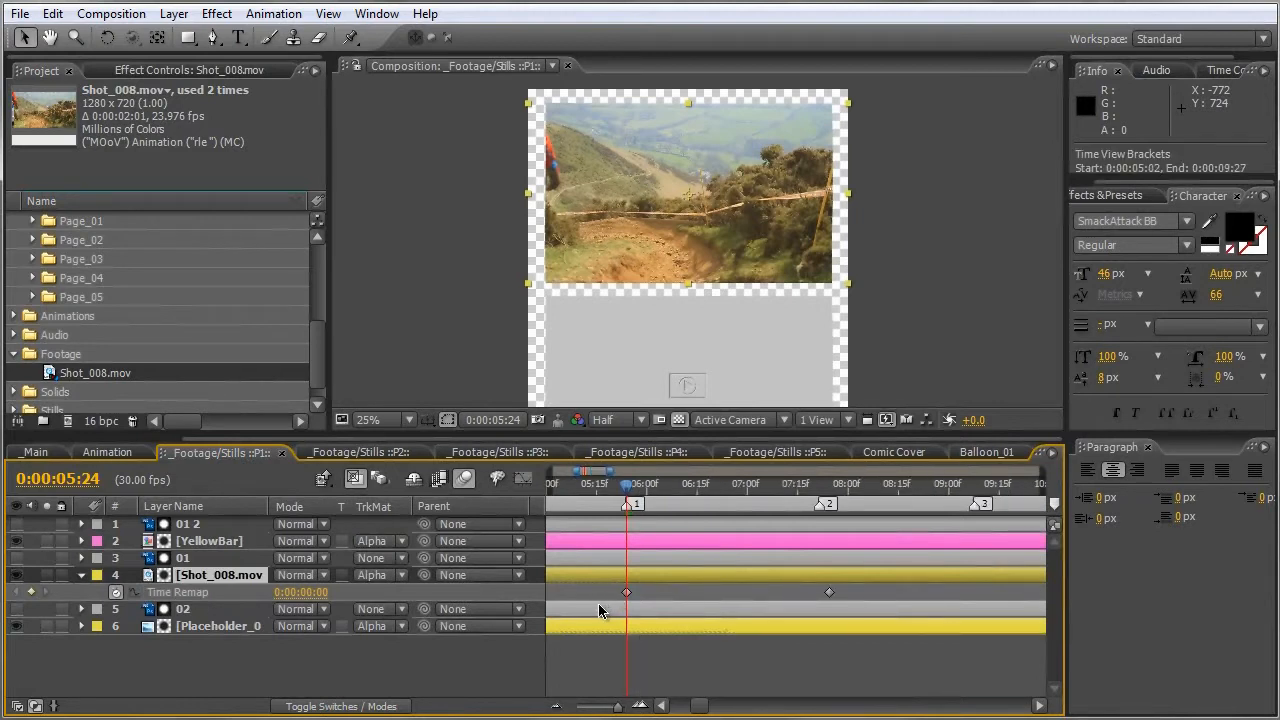
pyautogui.press('k')
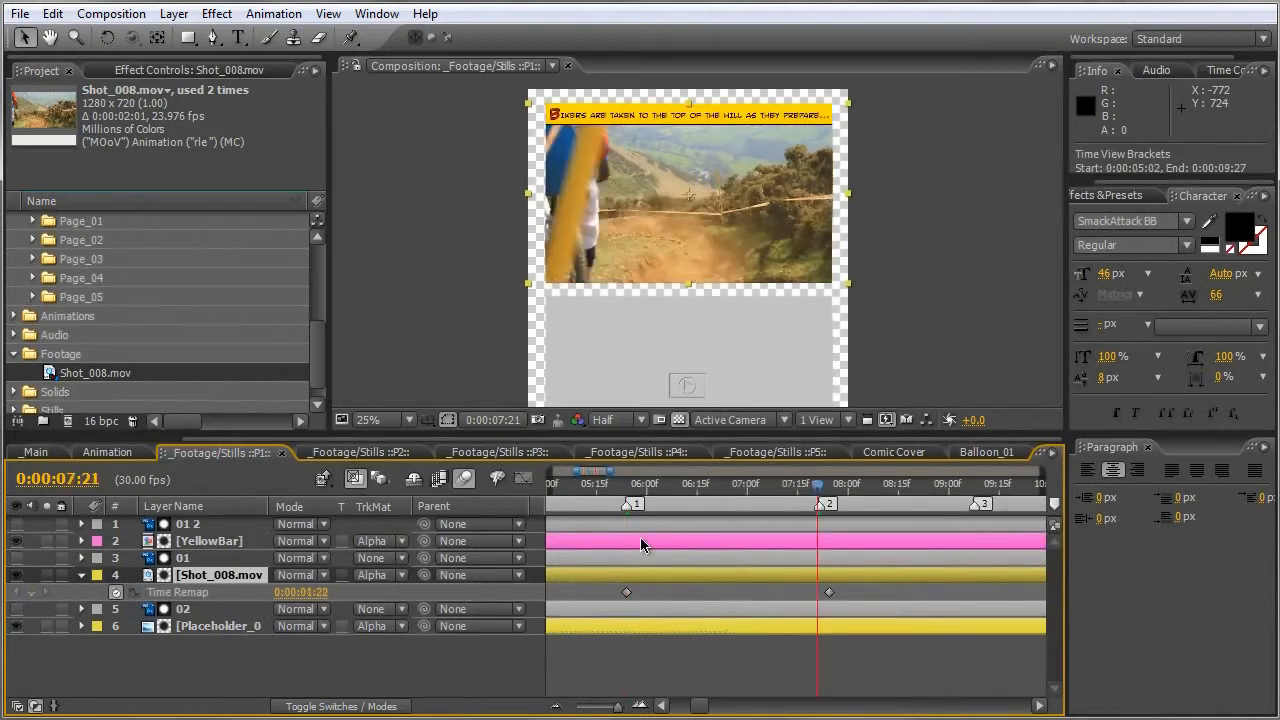
# Add a Time Remap keyframe on Shot_008.mov at marker 2, 0:00:07:21, and delete the extra keyframe just after it.
pyautogui.click(33, 593)
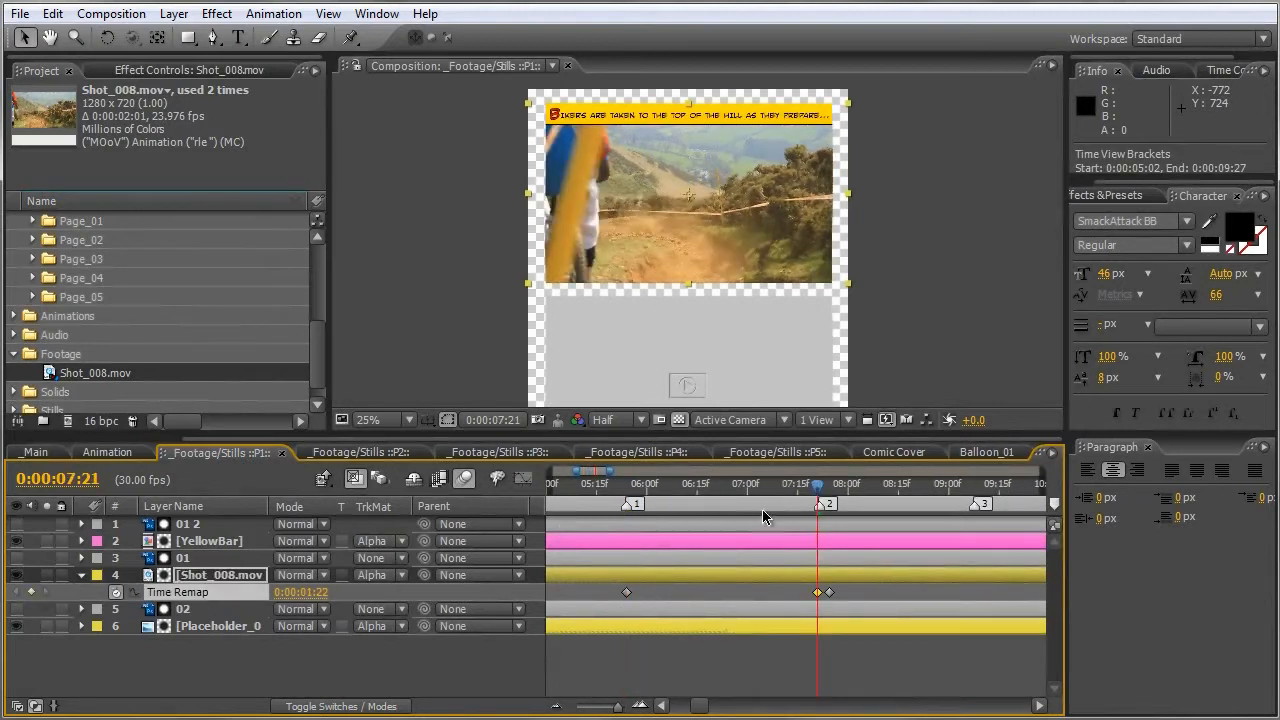
pyautogui.click(824, 594)
# At marker 1, 0:00:05:24, add Balloon_01 between the YellowBar and 01 layers and place it over the upper panel at about 888, 260.5.
pyautogui.click(810, 490)
pyautogui.moveTo(810, 490); pyautogui.dragTo(705, 497)
pyautogui.press('-')
pyautogui.press('-')
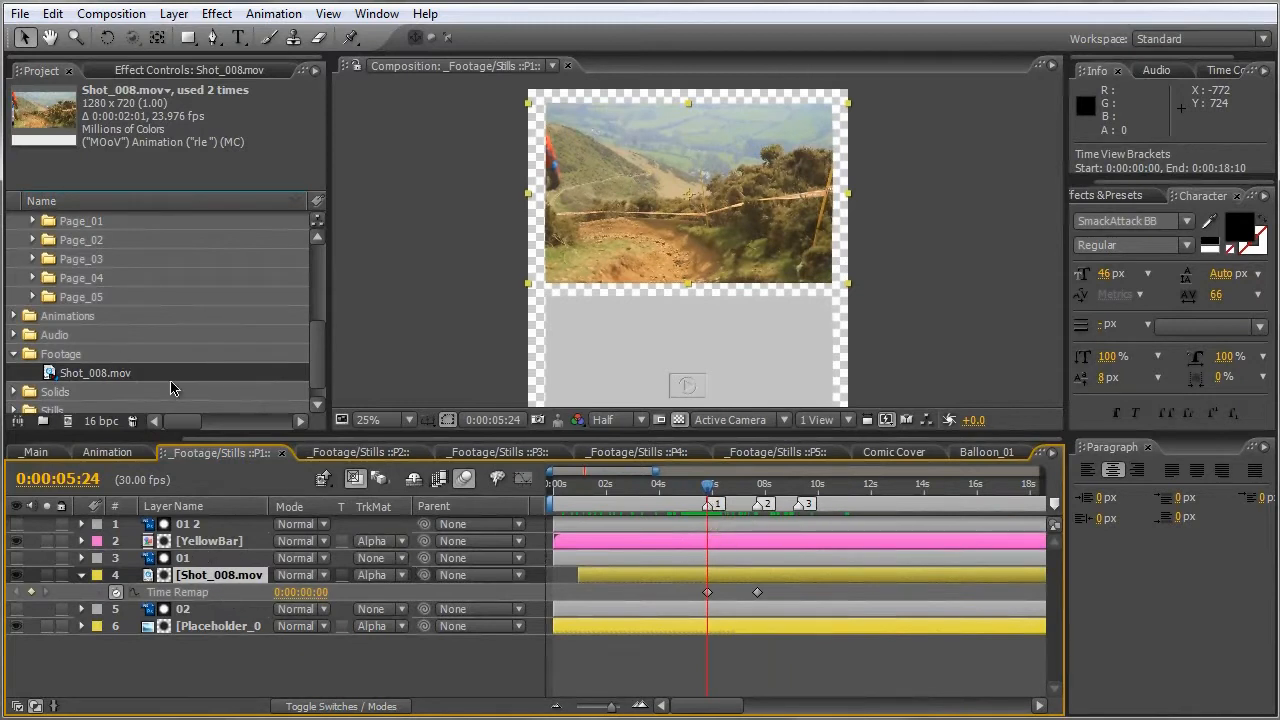
pyautogui.moveTo(318, 360); pyautogui.dragTo(313, 300)
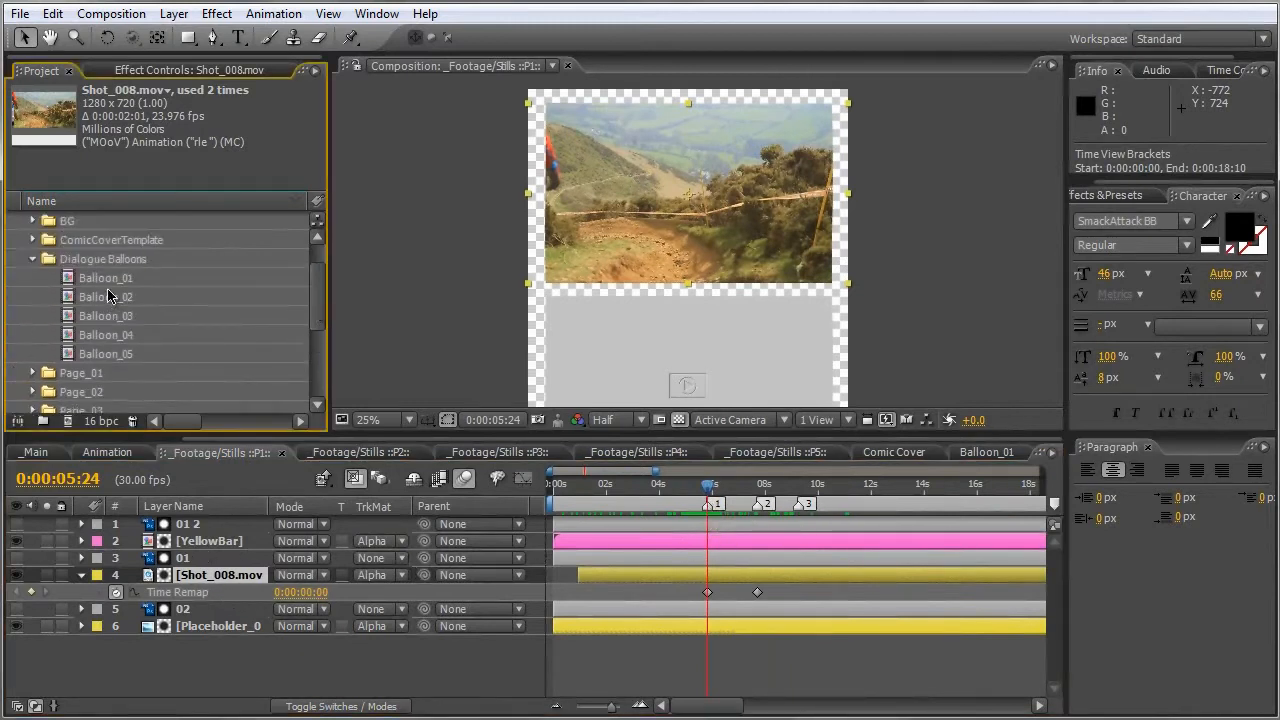
pyautogui.moveTo(108, 280); pyautogui.dragTo(212, 548)
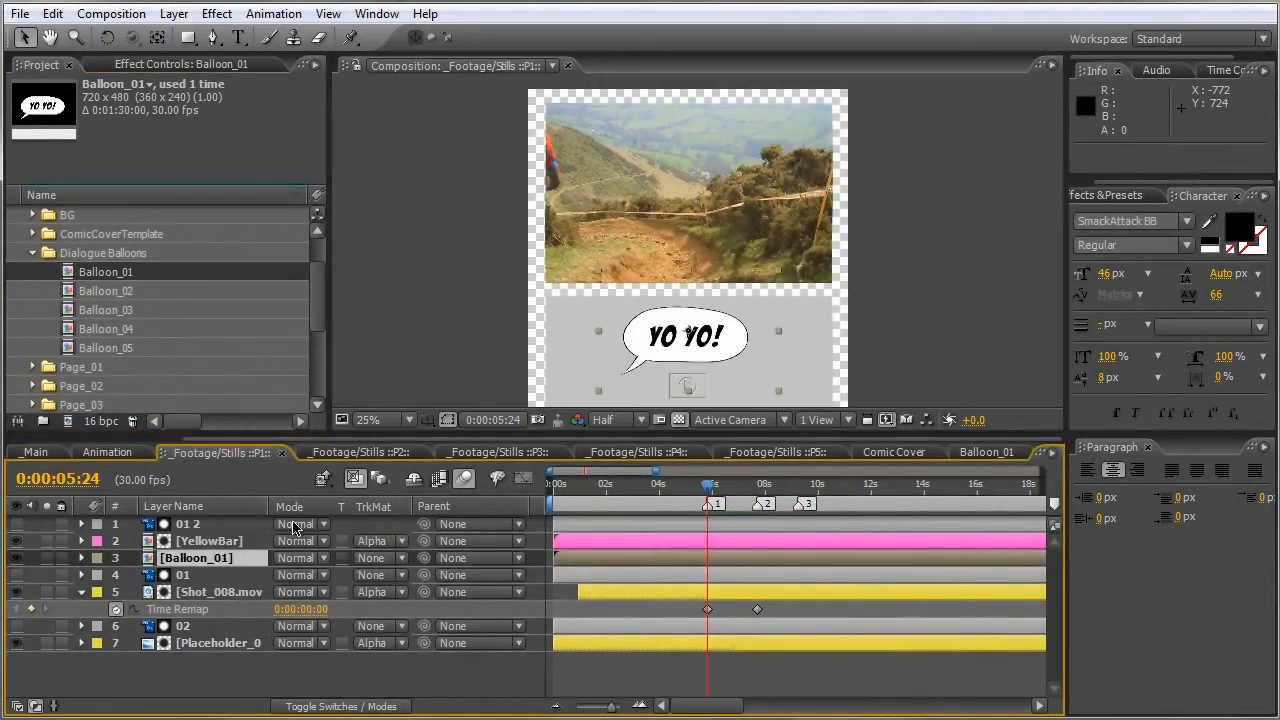
pyautogui.moveTo(684, 333); pyautogui.dragTo(757, 163)
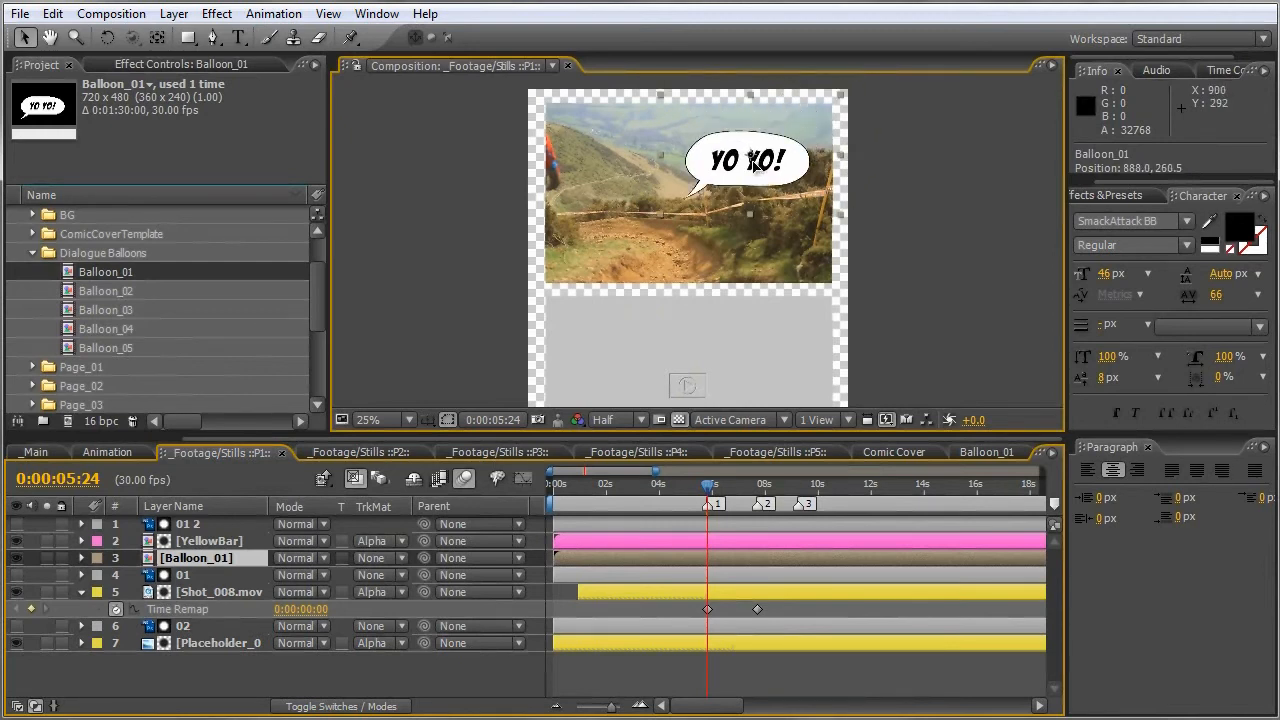
# Copy the 01 matte layer, paste it, and move the copy directly above the Balloon_01 layer.
pyautogui.click(186, 577)
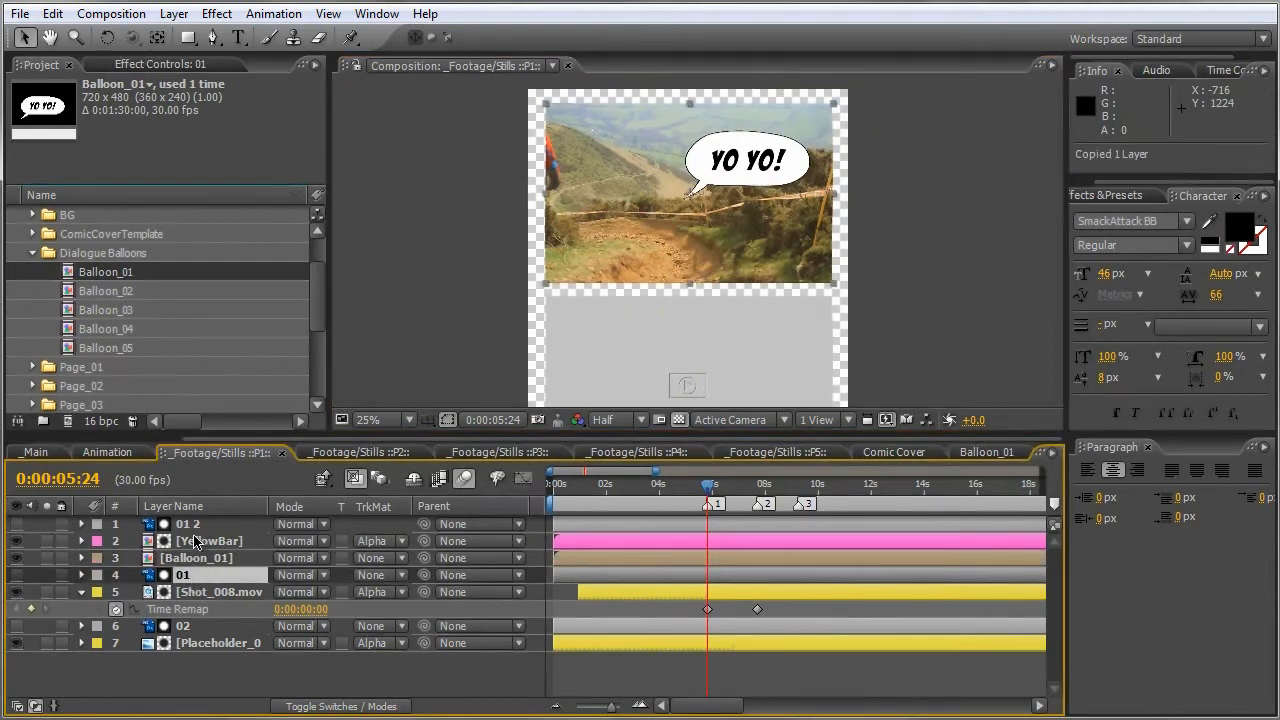
pyautogui.click(195, 525)
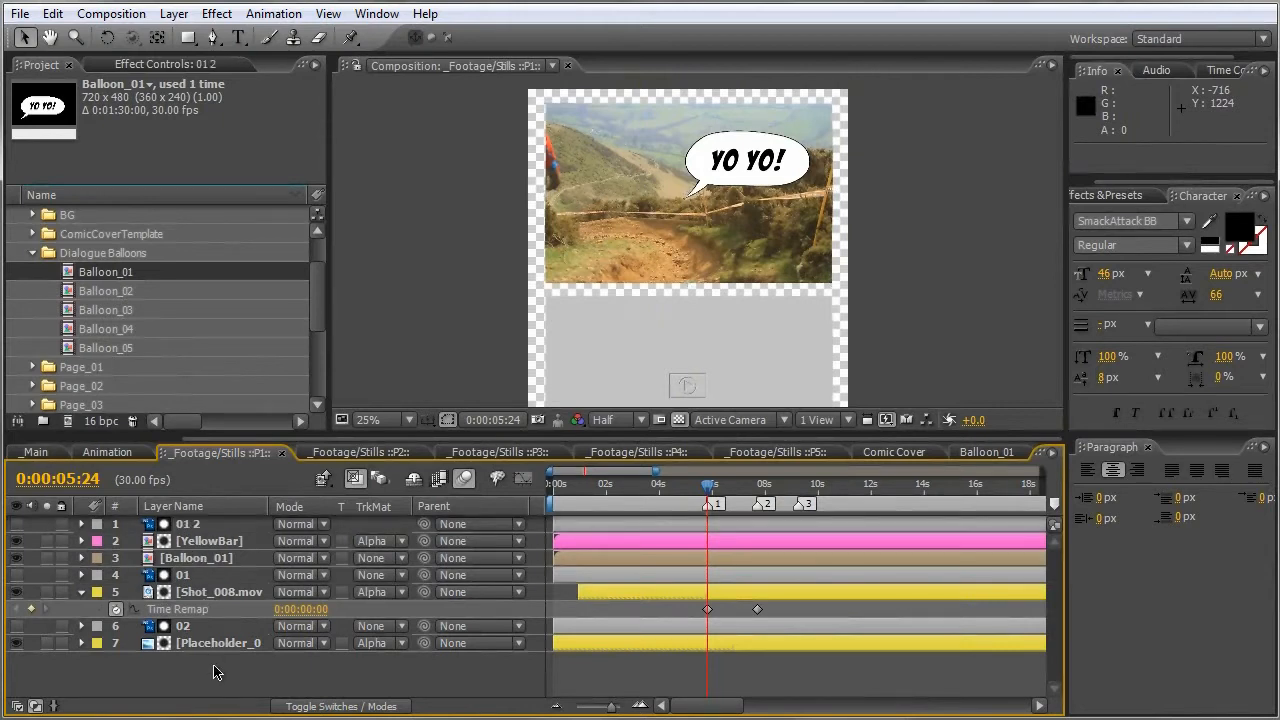
pyautogui.hotkey('ctrl', 'v')
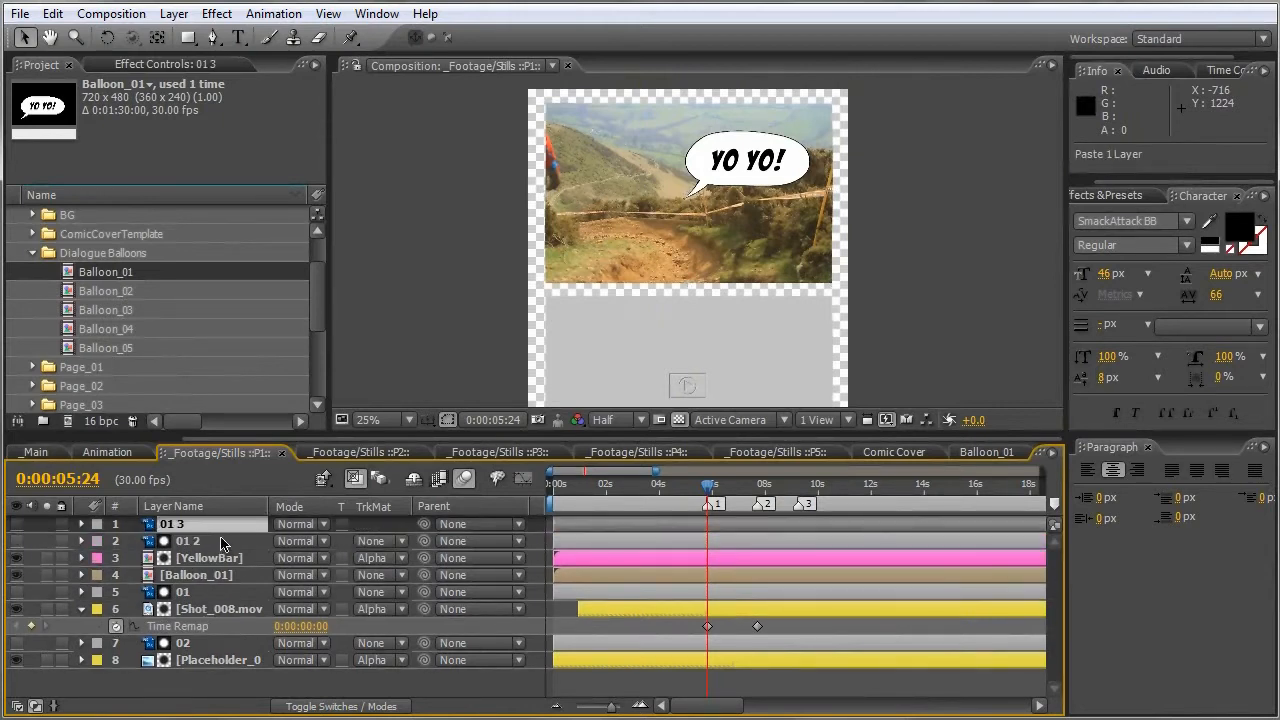
pyautogui.moveTo(211, 530); pyautogui.dragTo(218, 573)
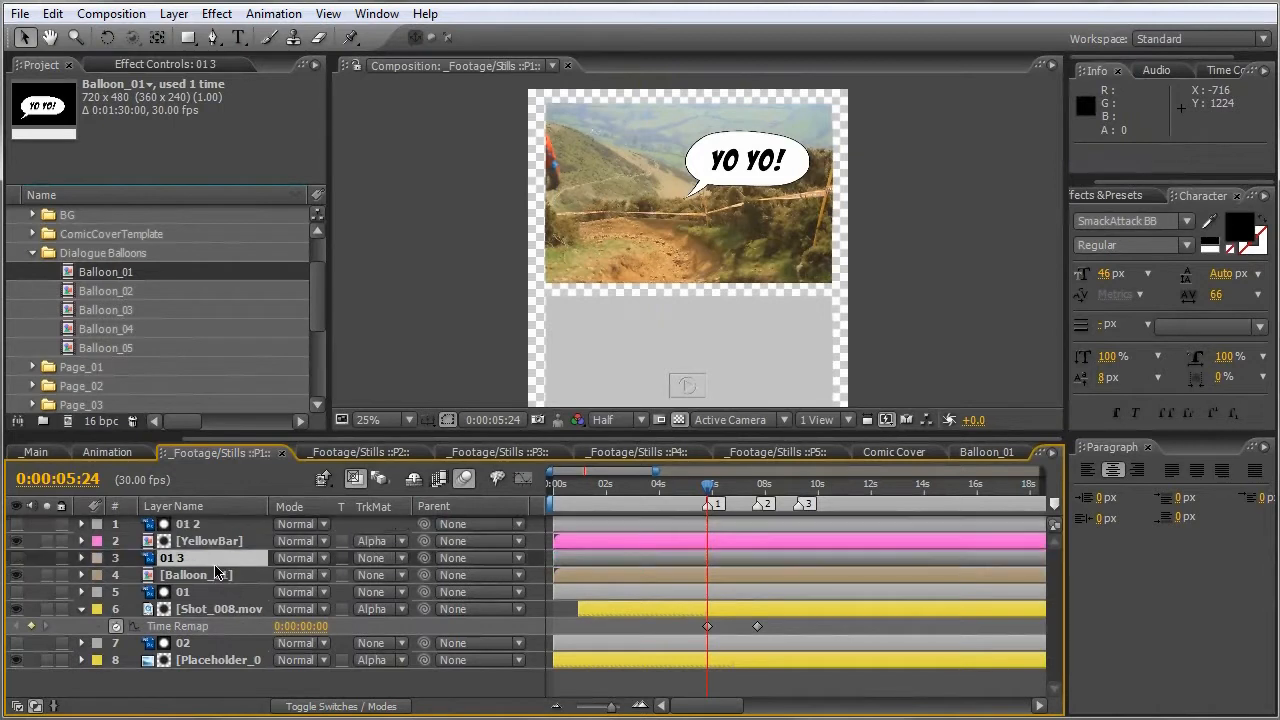
# Set Balloon_01's track matte to Alpha Matte "01 3" and move the balloon up to about 852, 148.5.
pyautogui.click(357, 580)
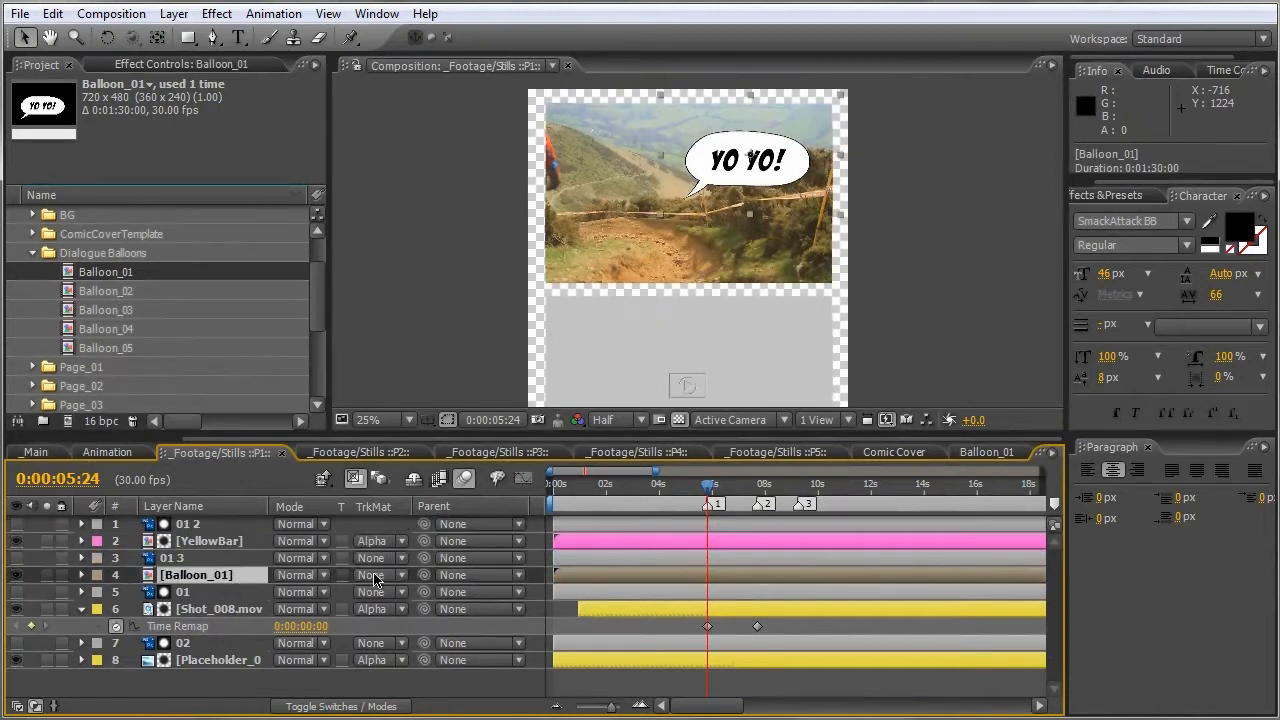
pyautogui.click(378, 580)
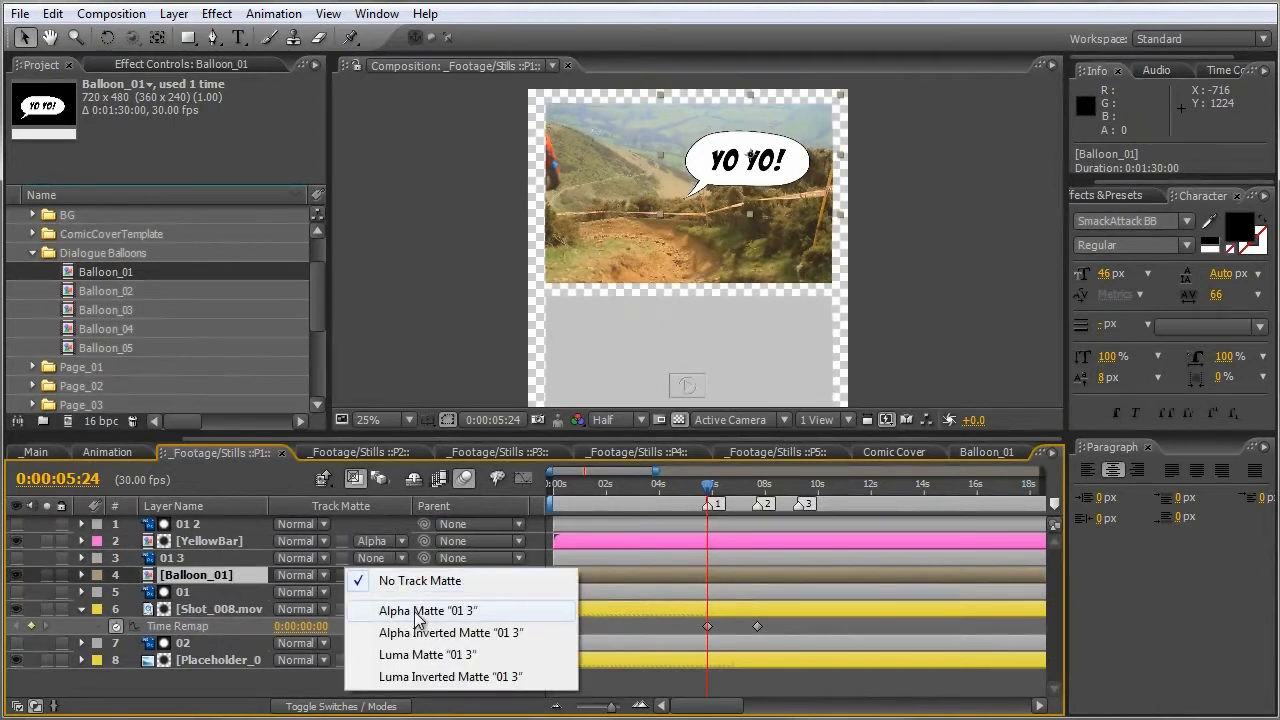
pyautogui.click(418, 611)
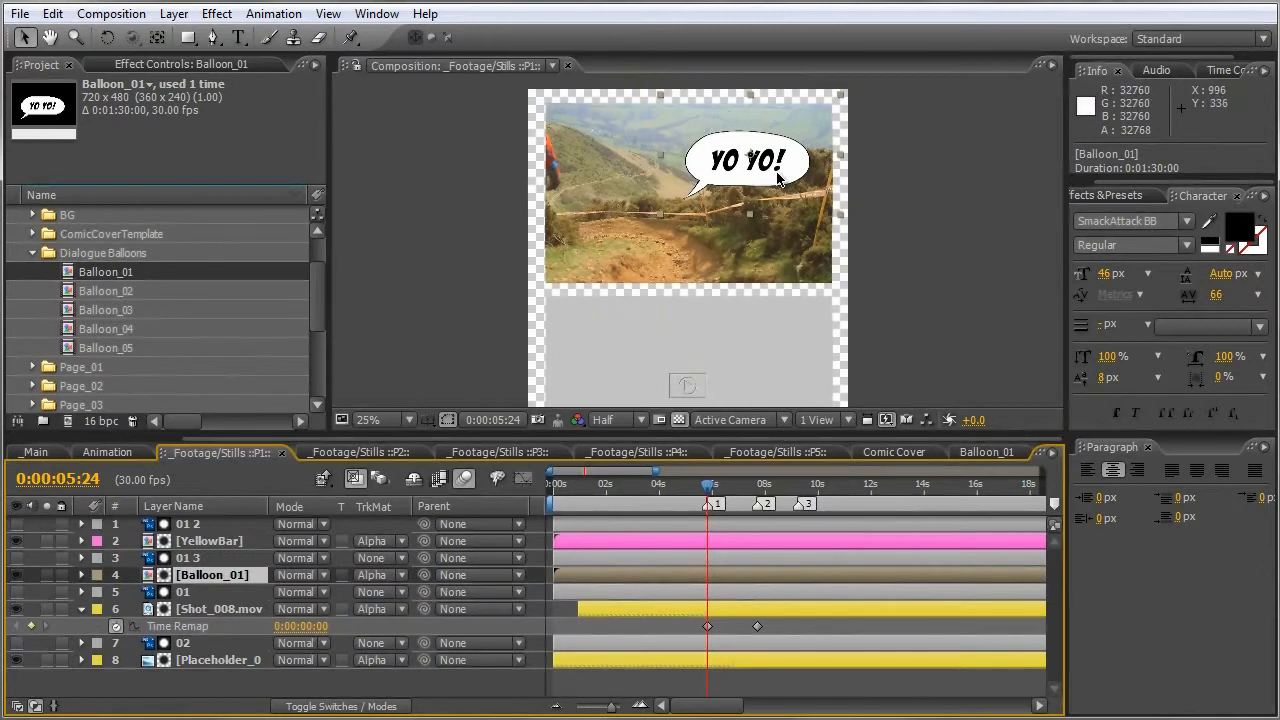
pyautogui.moveTo(778, 178); pyautogui.dragTo(771, 150)
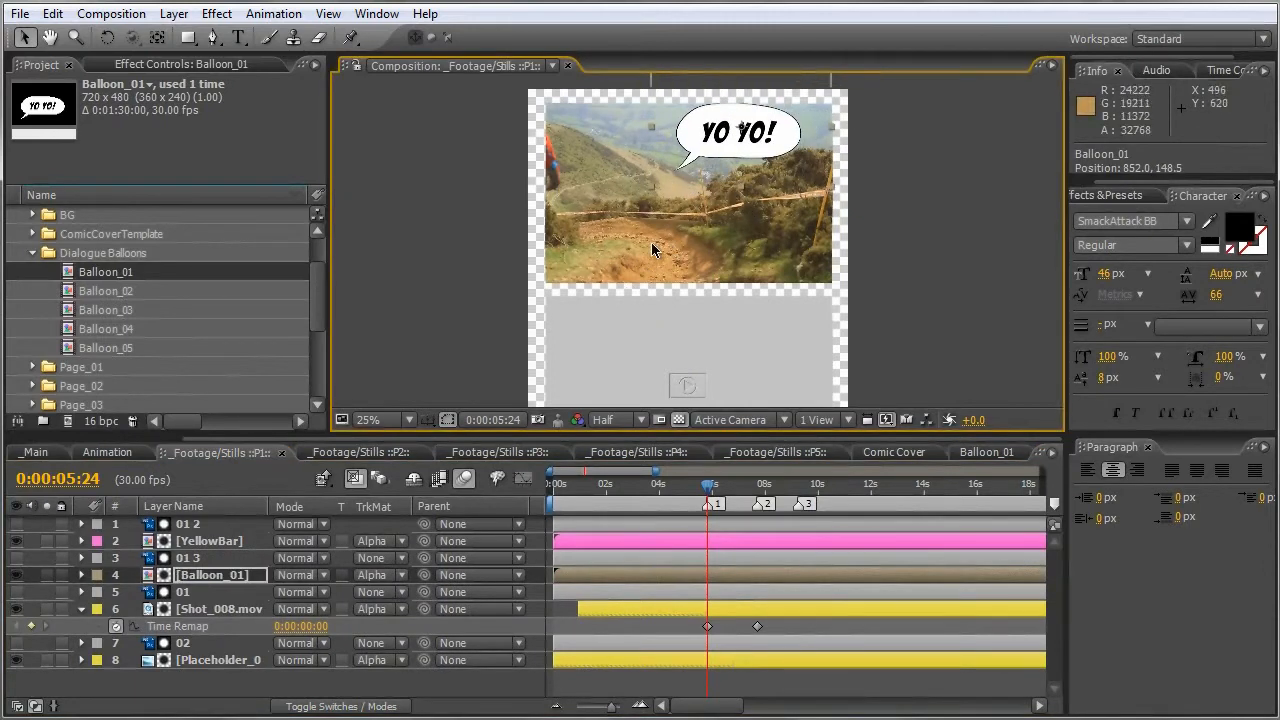
# At 0:00:06:06, place Balloon_01 beside the biker's helmet at about 1052, 204.5 and set its first Position keyframe.
pyautogui.click(711, 486)
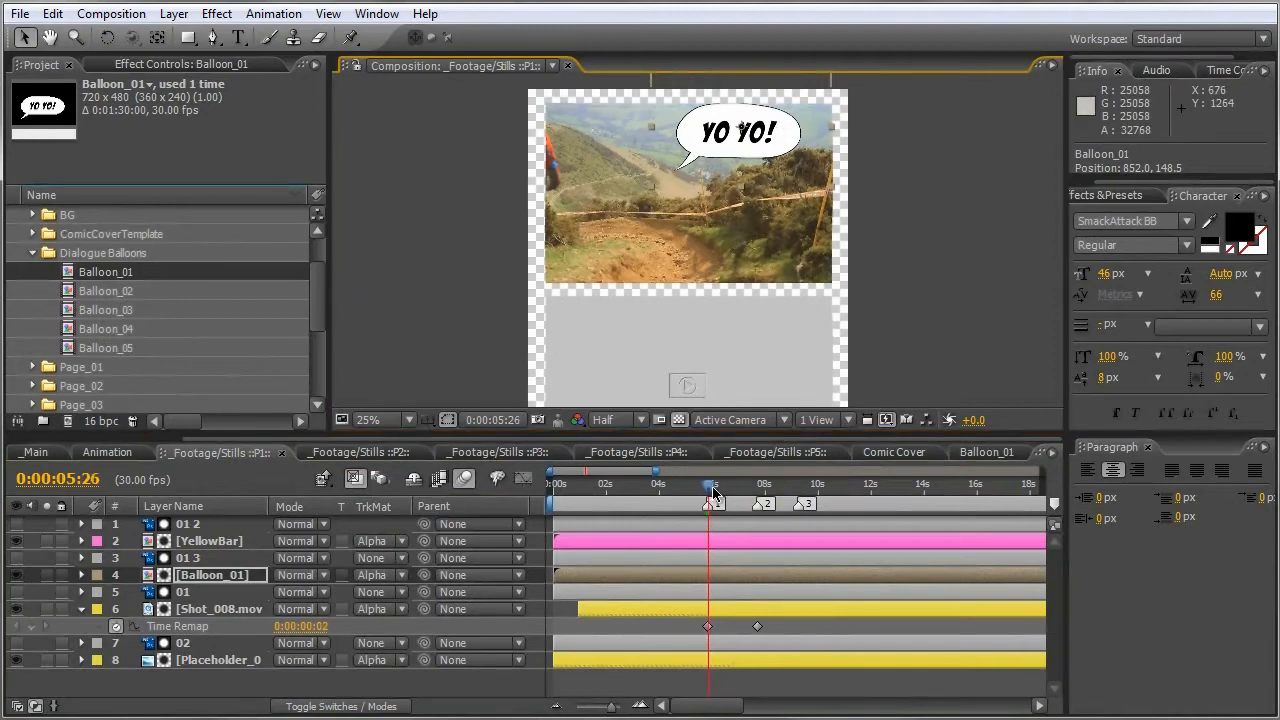
pyautogui.moveTo(711, 487); pyautogui.dragTo(716, 490)
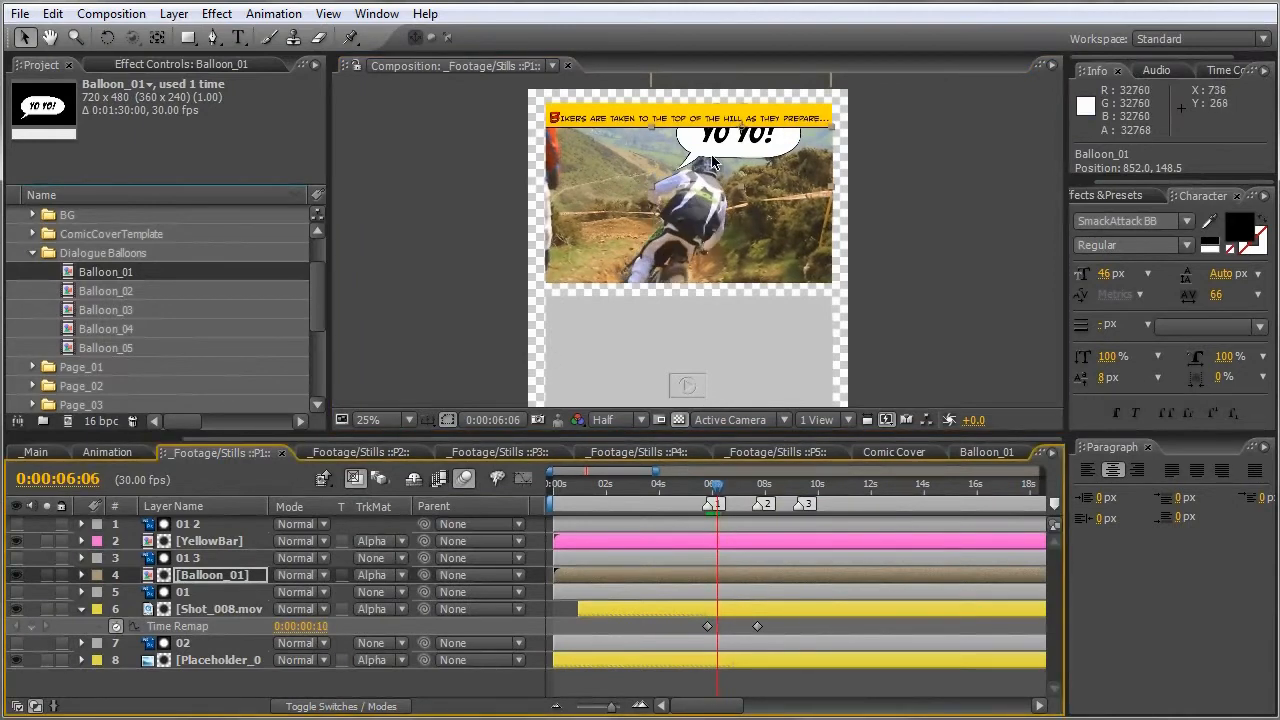
pyautogui.moveTo(733, 159); pyautogui.dragTo(783, 172)
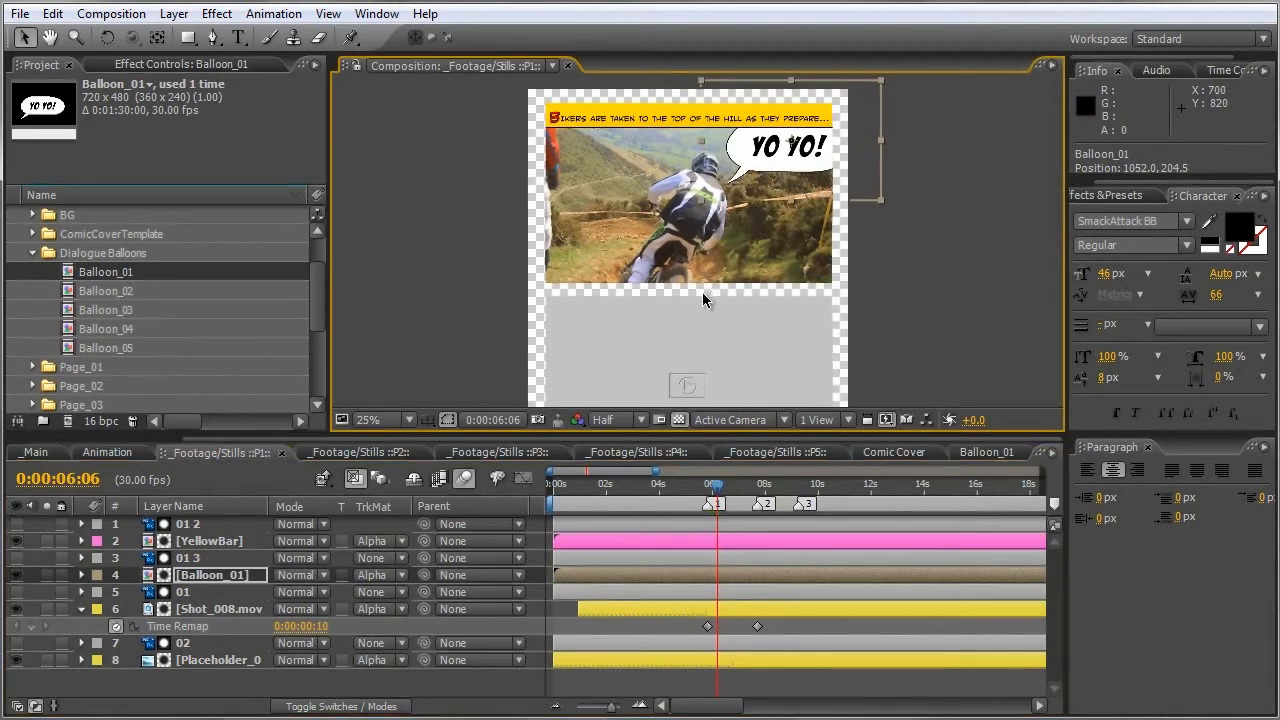
pyautogui.hotkey('alt', 'shift', 'p')
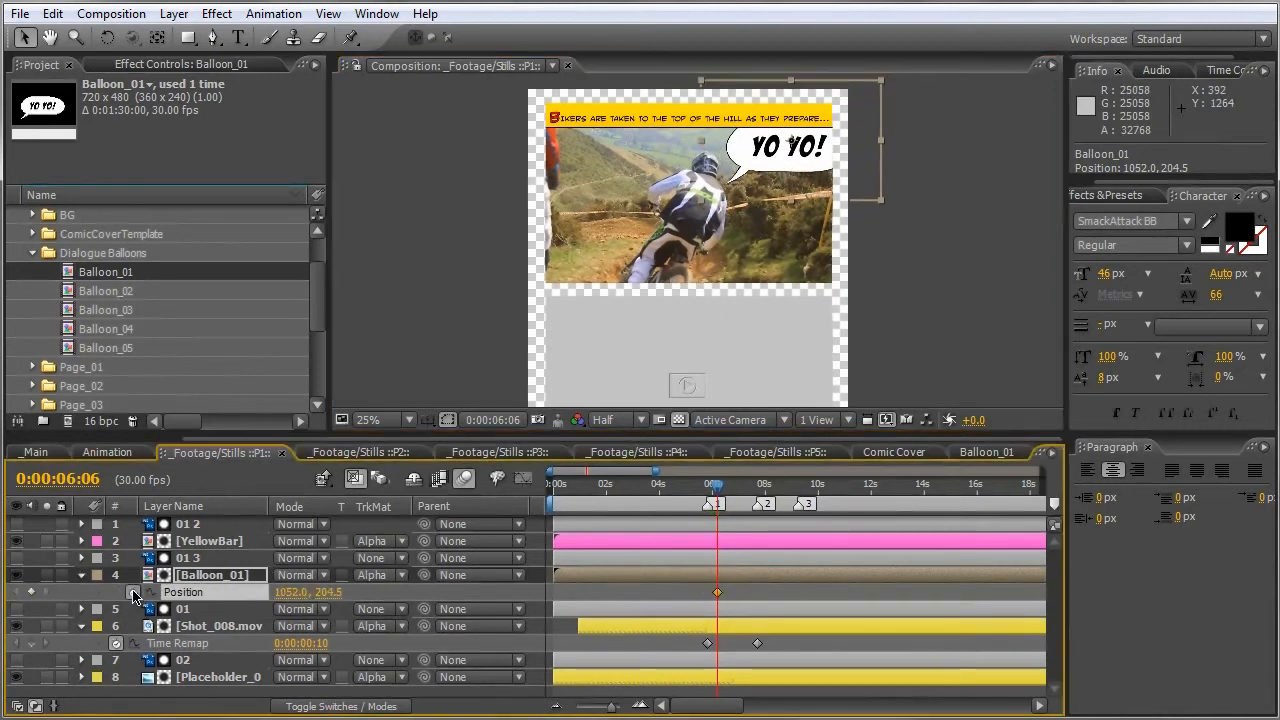
# Keyframe Balloon_01 following the biker: about 1028, 184.5 at 0:00:06:12, then 936, 208.5; 804, 224.5 at 0:00:07:05; and 692, 232.5 at 0:00:07:13.
pyautogui.press('space')
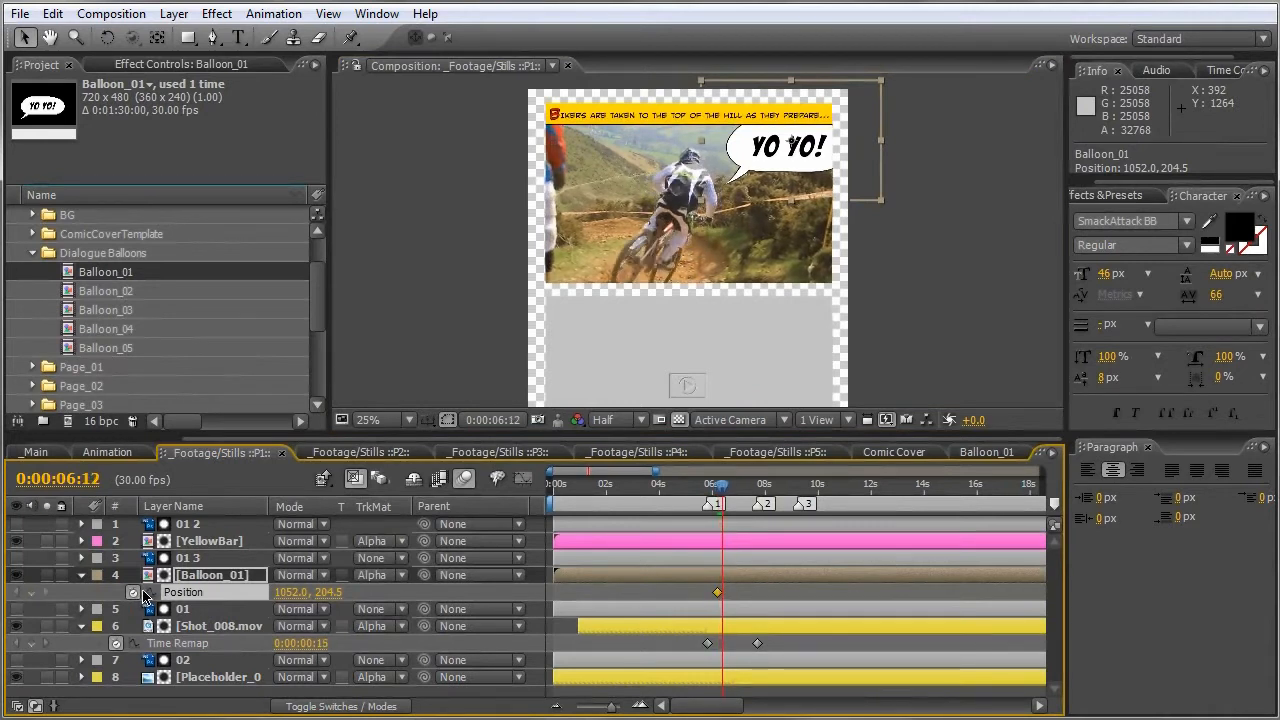
pyautogui.moveTo(796, 168)
pyautogui.mouseDown()
pyautogui.moveTo(768, 157)
pyautogui.moveTo(789, 163)
pyautogui.mouseUp()
pyautogui.press('space')
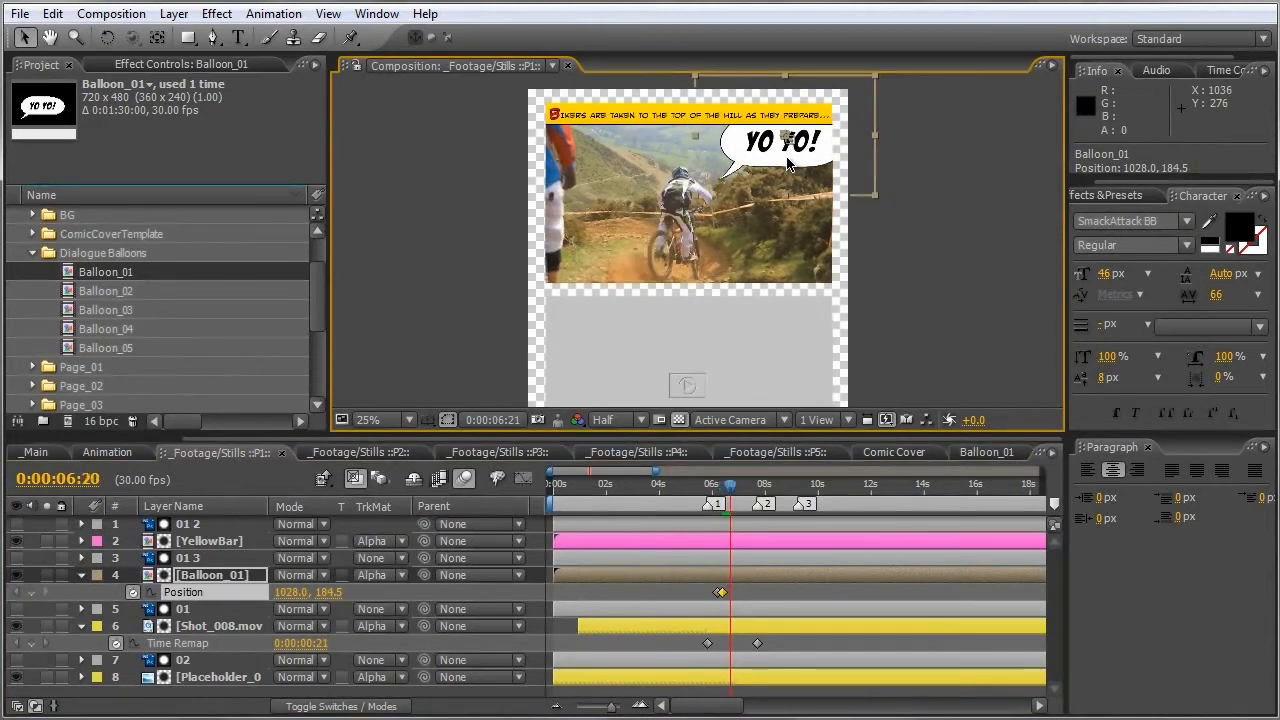
pyautogui.moveTo(788, 163); pyautogui.dragTo(765, 170)
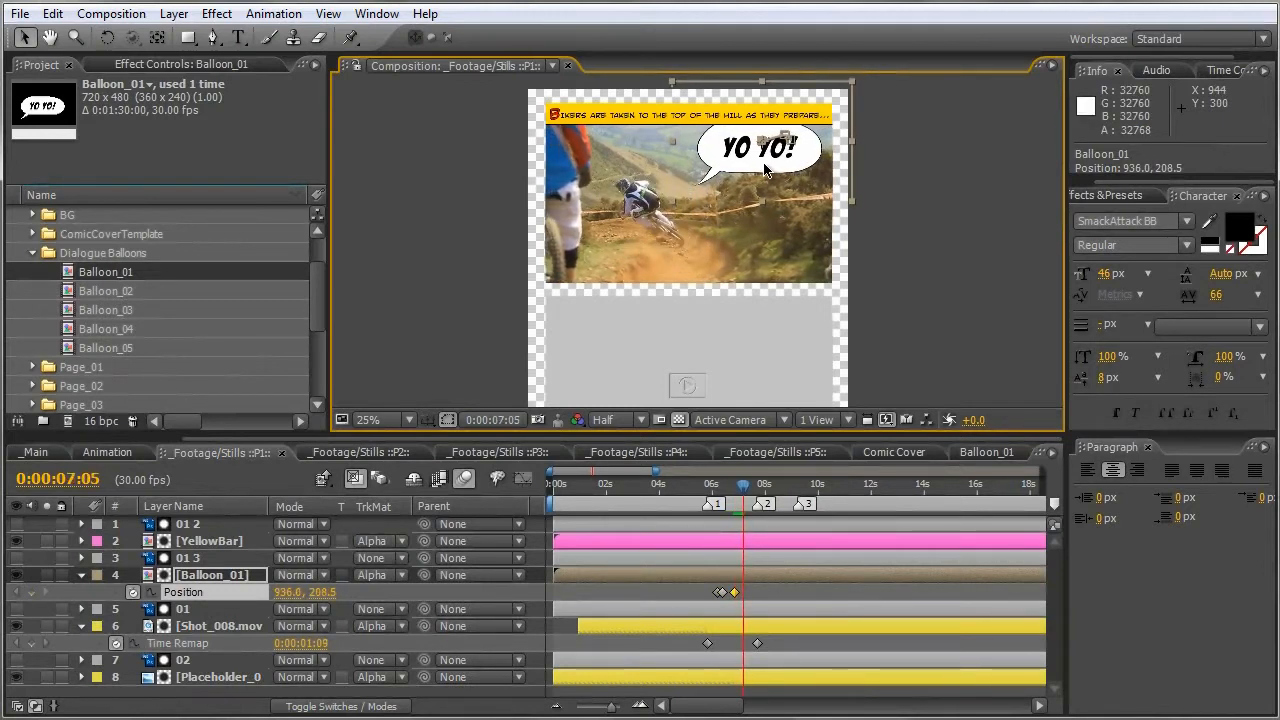
pyautogui.moveTo(765, 170); pyautogui.dragTo(731, 174)
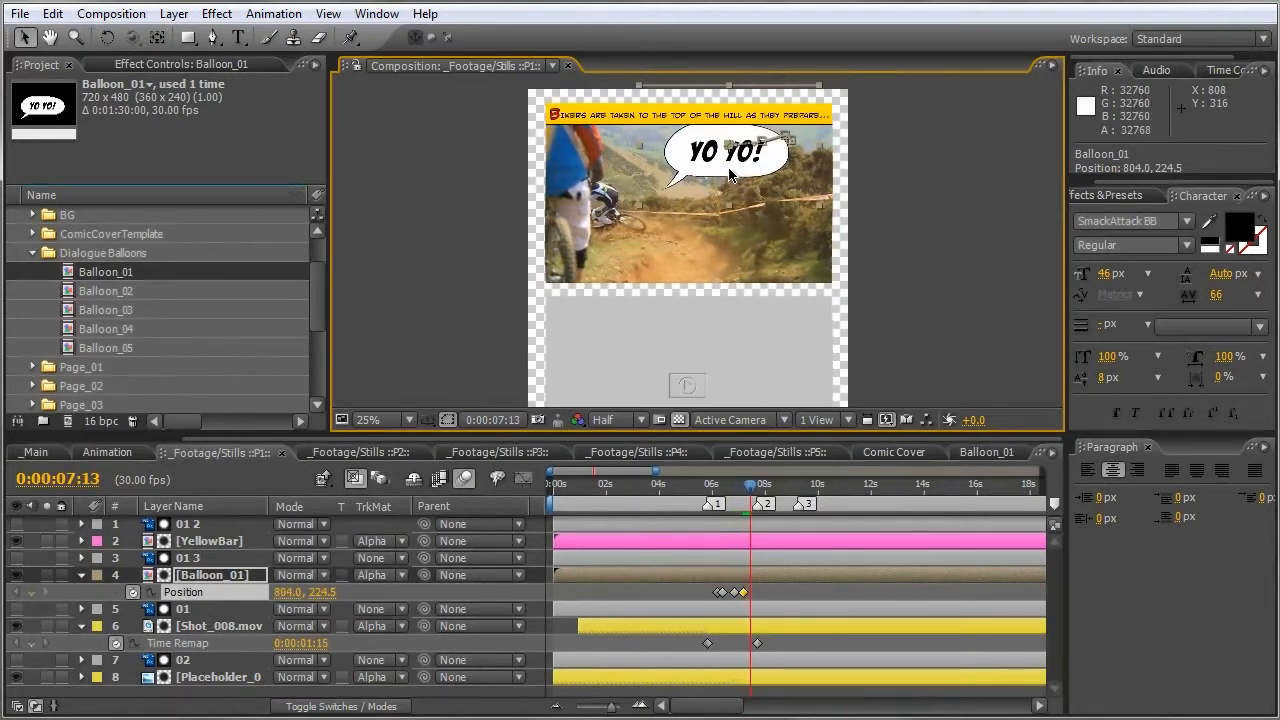
pyautogui.moveTo(732, 176); pyautogui.dragTo(703, 176)
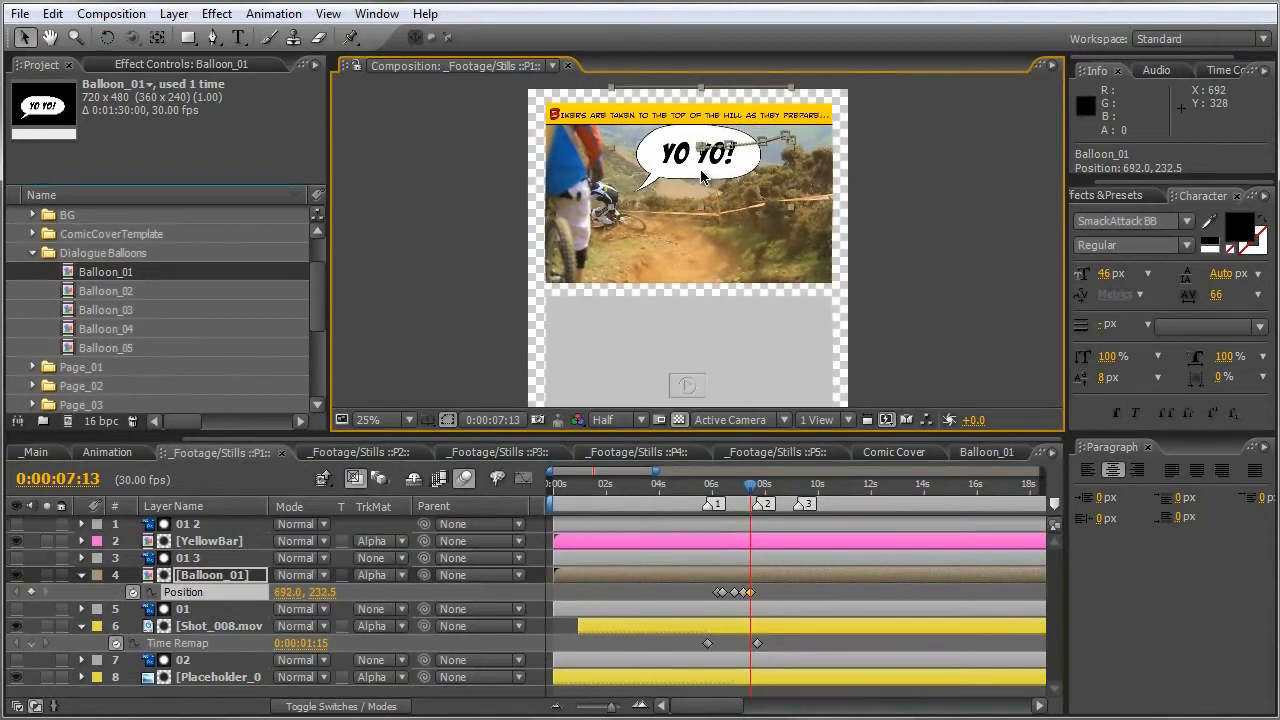
# Advance to marker 2 at 0:00:07:21 and keyframe Balloon_01's position at about 608, 212.5.
pyautogui.press('pagedown')
pyautogui.press('pagedown')
pyautogui.press('pagedown')
pyautogui.press('pagedown')
pyautogui.press('pagedown')
pyautogui.press('pagedown')
pyautogui.press('pagedown')
pyautogui.press('pagedown')
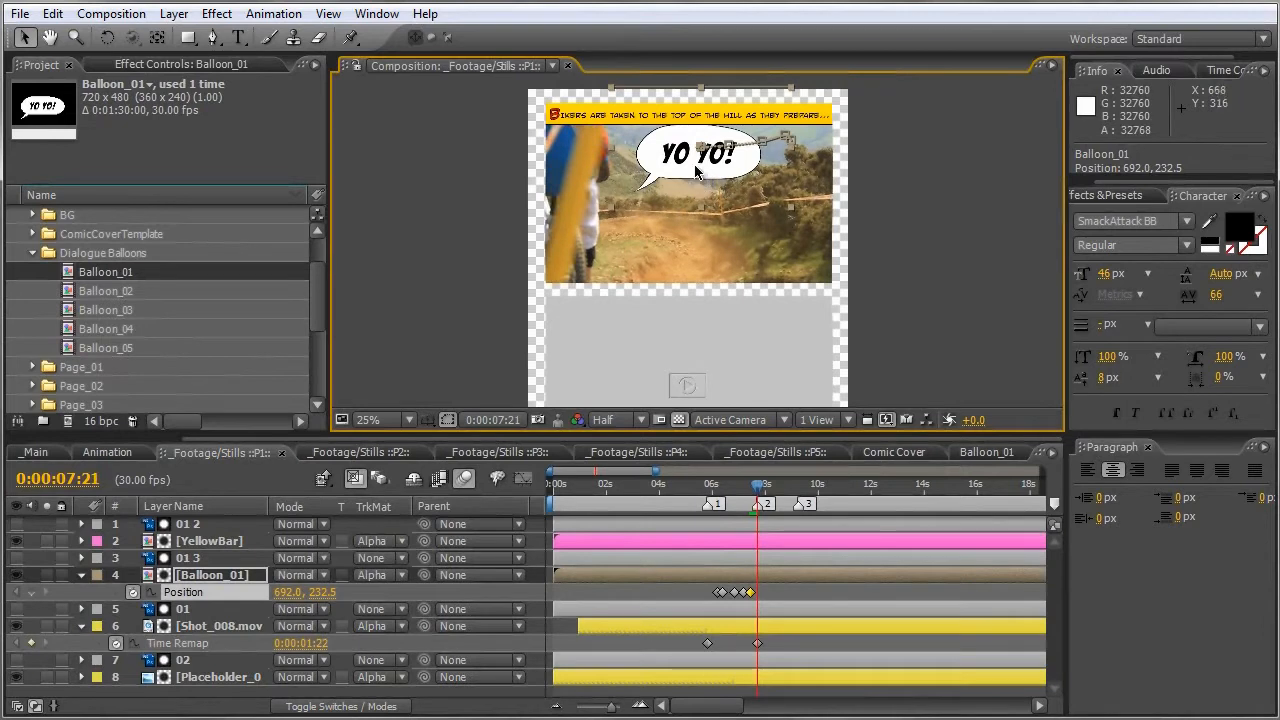
pyautogui.moveTo(697, 172)
pyautogui.mouseDown()
pyautogui.moveTo(664, 168)
pyautogui.moveTo(675, 168)
pyautogui.mouseUp()
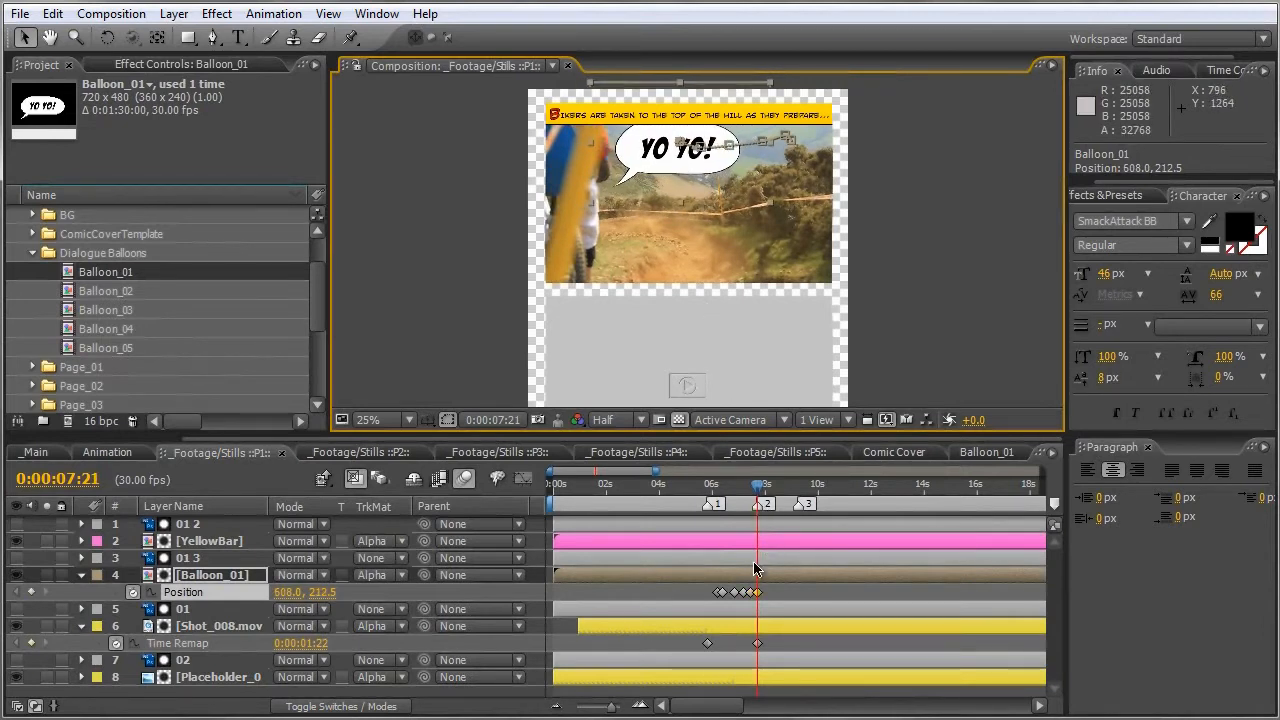
# Keyframe Balloon_01's Scale at 100% at 0:00:06:06 and 70% at 0:00:07:21.
pyautogui.hotkey('shift', 's')
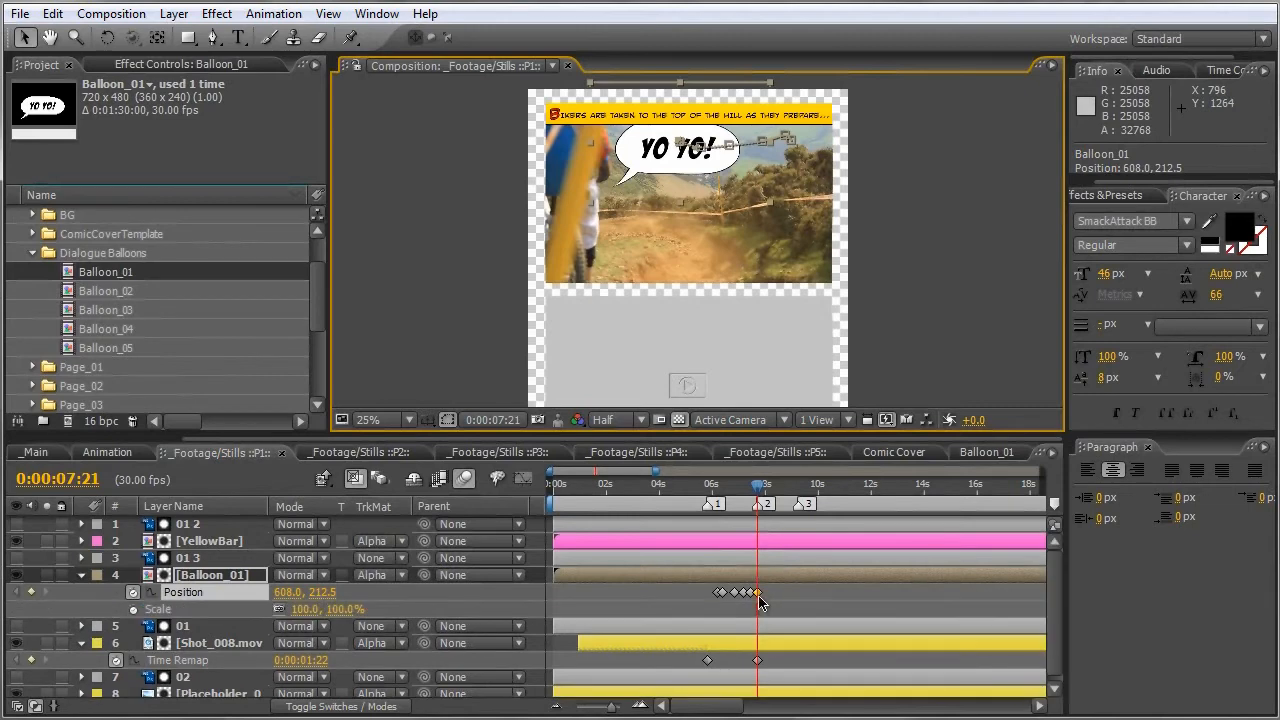
pyautogui.click(133, 609)
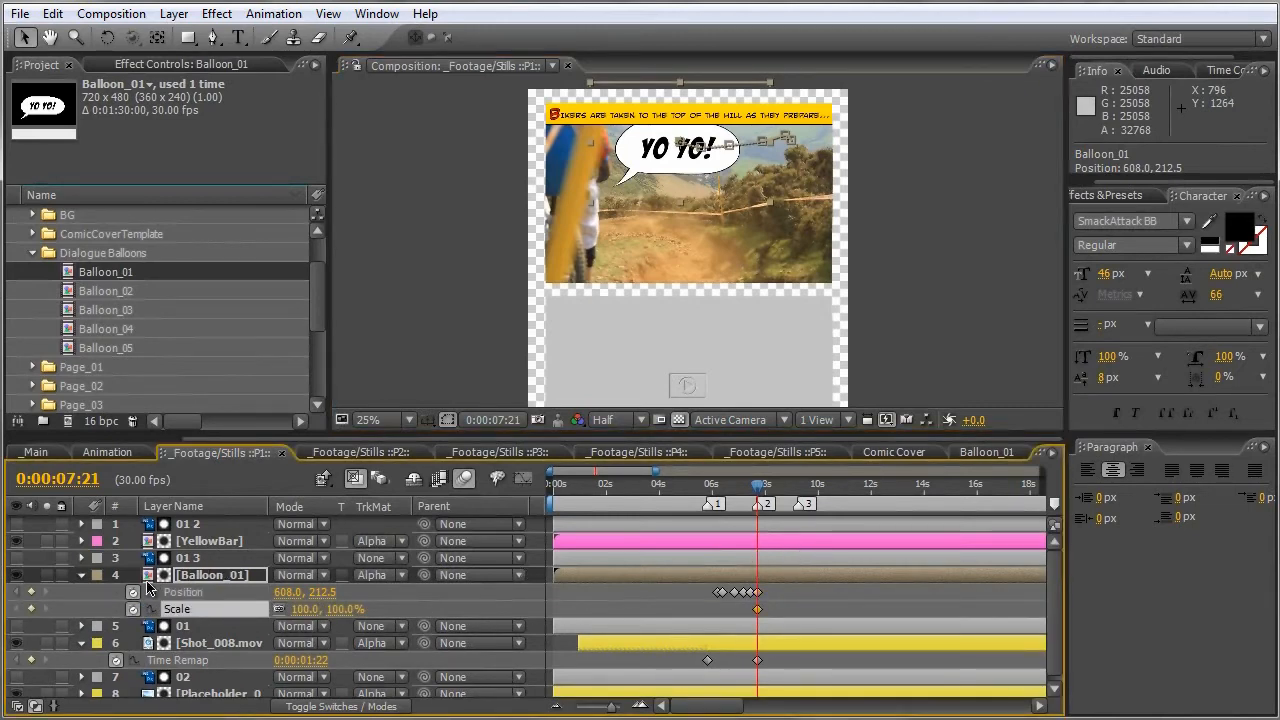
pyautogui.click(18, 592)
pyautogui.click(18, 592)
pyautogui.click(18, 592)
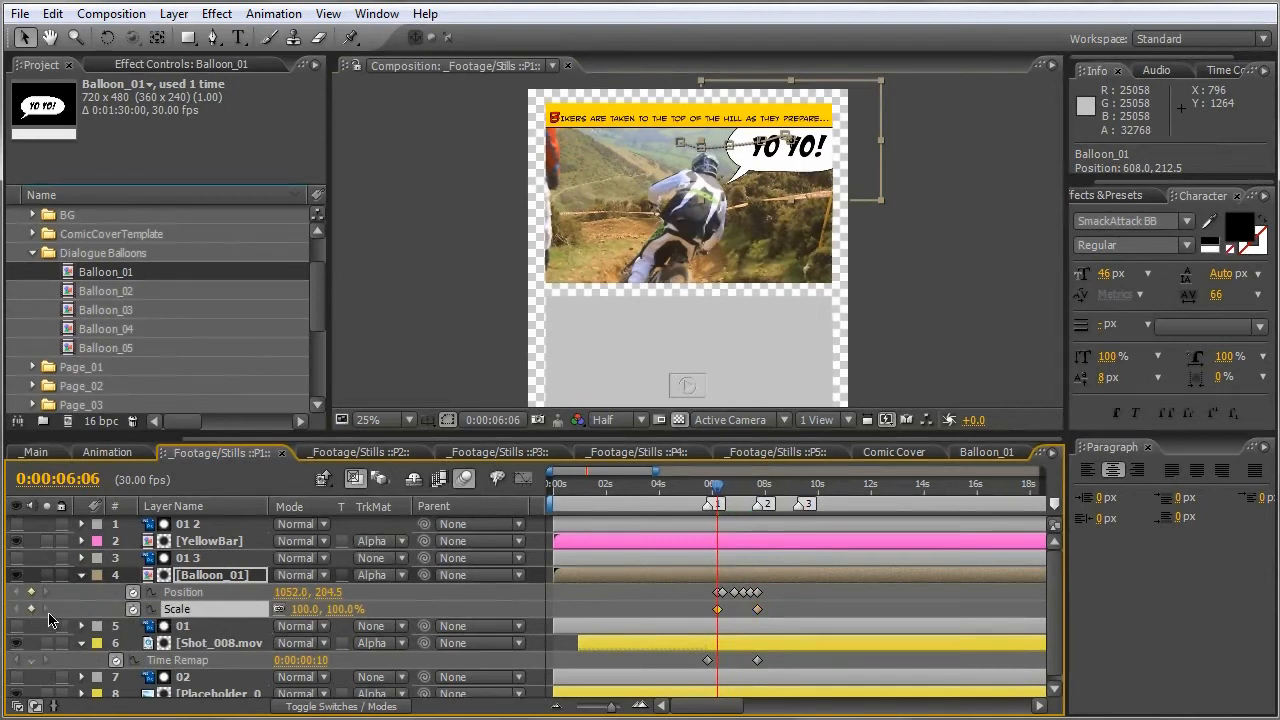
pyautogui.click(45, 610)
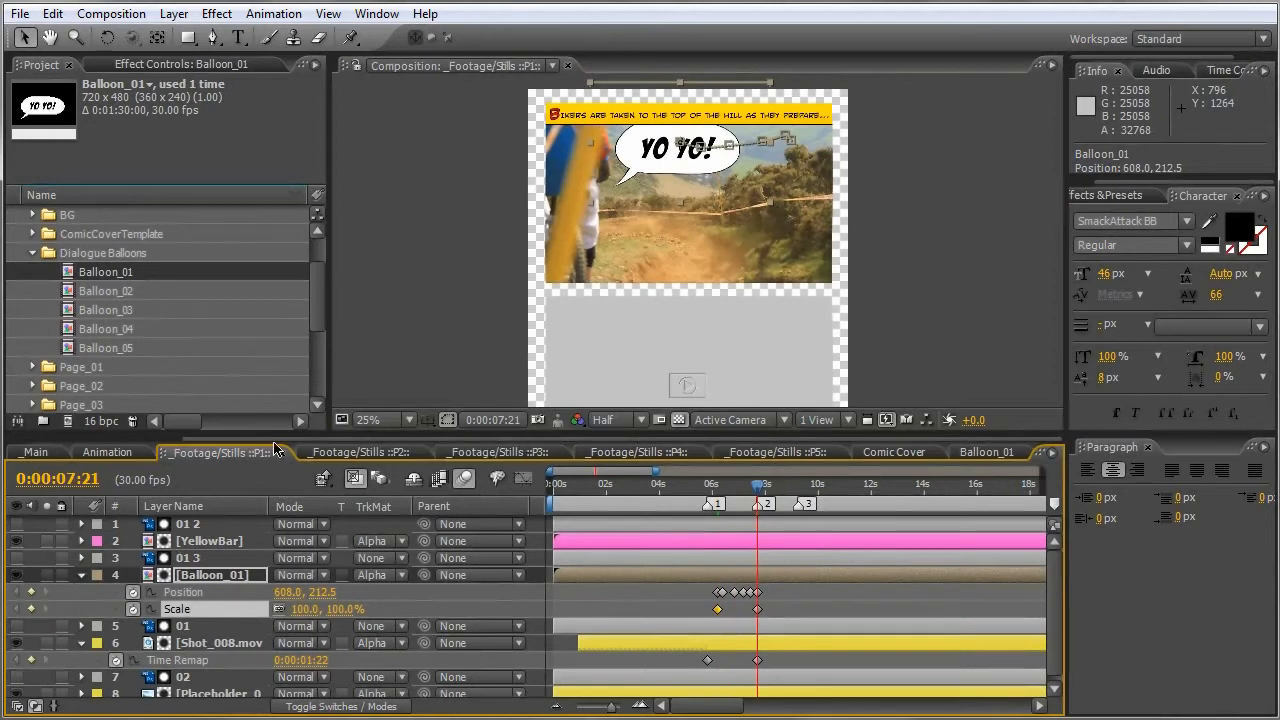
pyautogui.moveTo(308, 609); pyautogui.dragTo(279, 614)
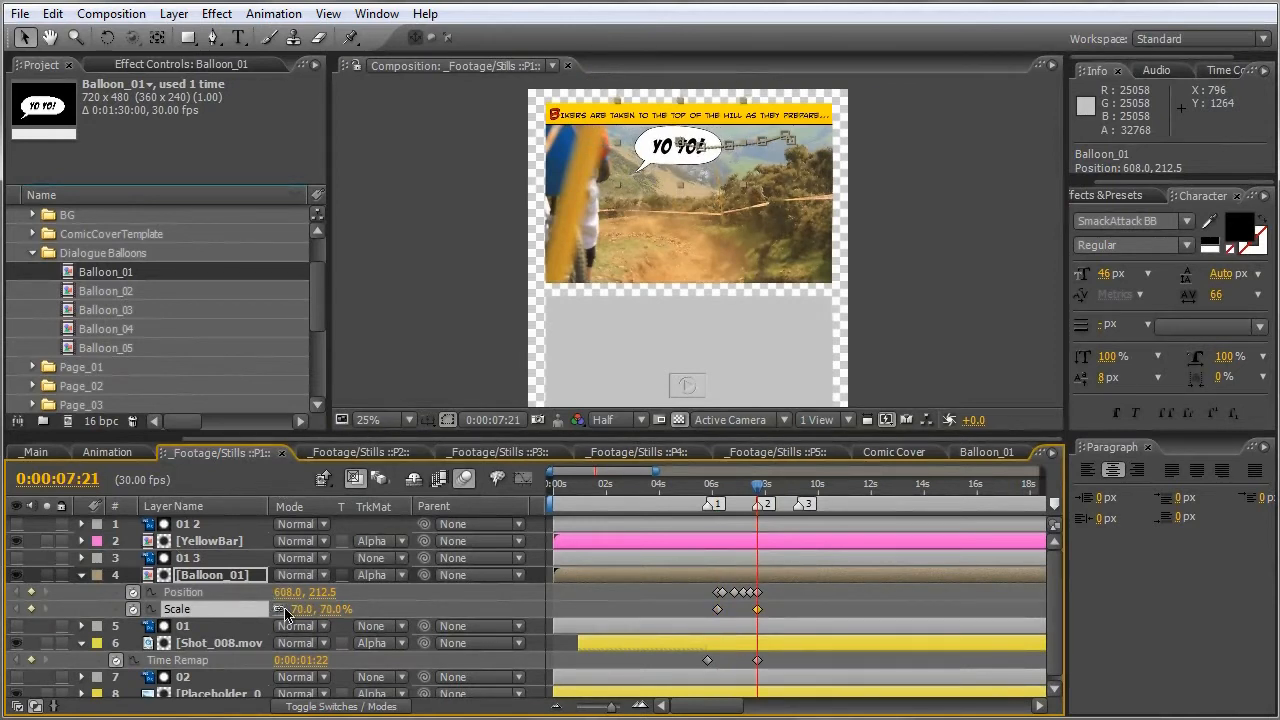
# Set the work area from 0:00:05:21 to just past marker 2 and preview the balloon animation.
pyautogui.hotkey('shift', 'pageup')
pyautogui.hotkey('shift', 'pageup')
pyautogui.hotkey('shift', 'pageup')
pyautogui.hotkey('shift', 'pageup')
pyautogui.hotkey('shift', 'pageup')
pyautogui.hotkey('shift', 'pageup')
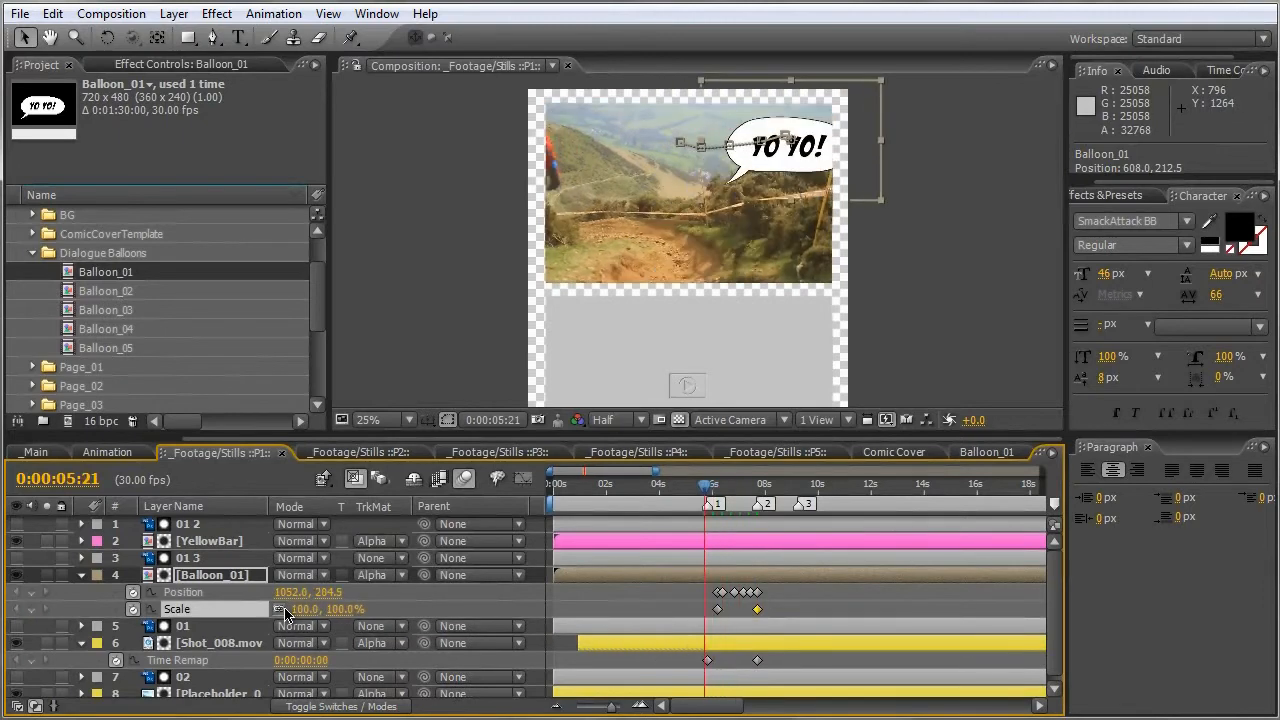
pyautogui.hotkey('shift', 'pagedown')
pyautogui.hotkey('shift', 'pagedown')
pyautogui.hotkey('shift', 'pagedown')
pyautogui.hotkey('shift', 'pagedown')
pyautogui.hotkey('shift', 'pagedown')
pyautogui.hotkey('shift', 'pagedown')
pyautogui.hotkey('shift', 'pagedown')
pyautogui.hotkey('shift', 'pagedown')
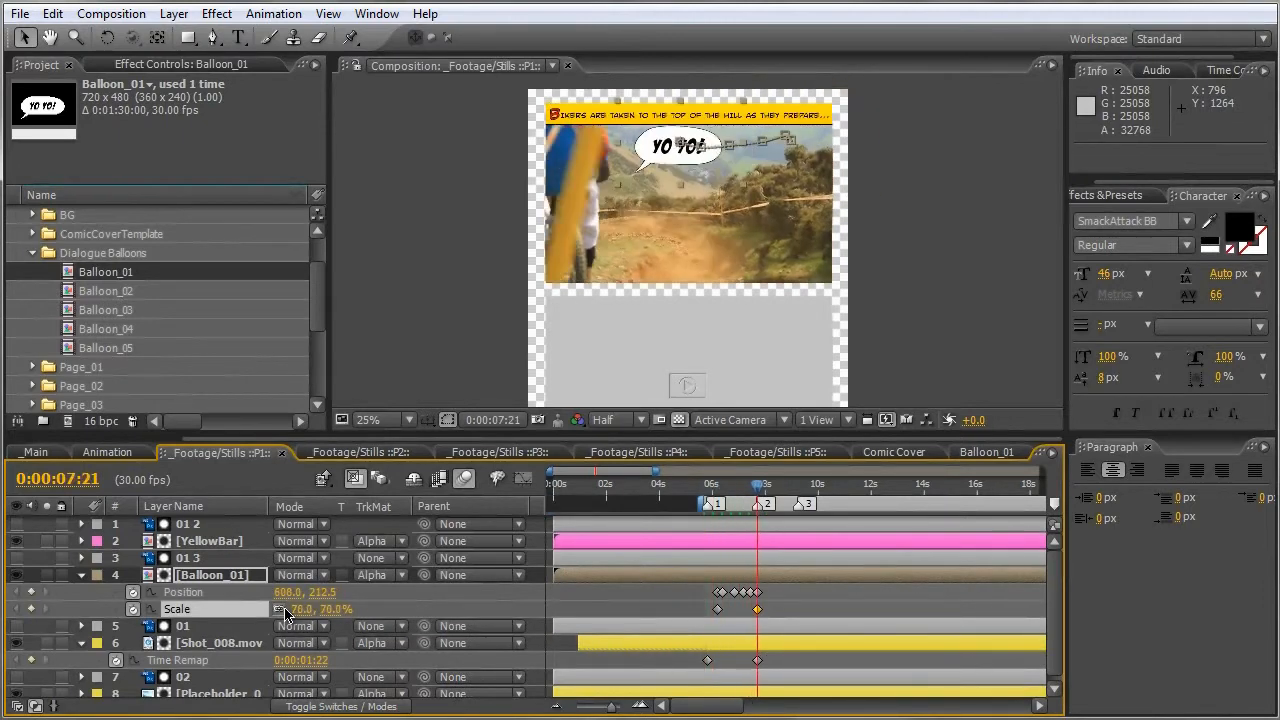
pyautogui.press('KP_0')
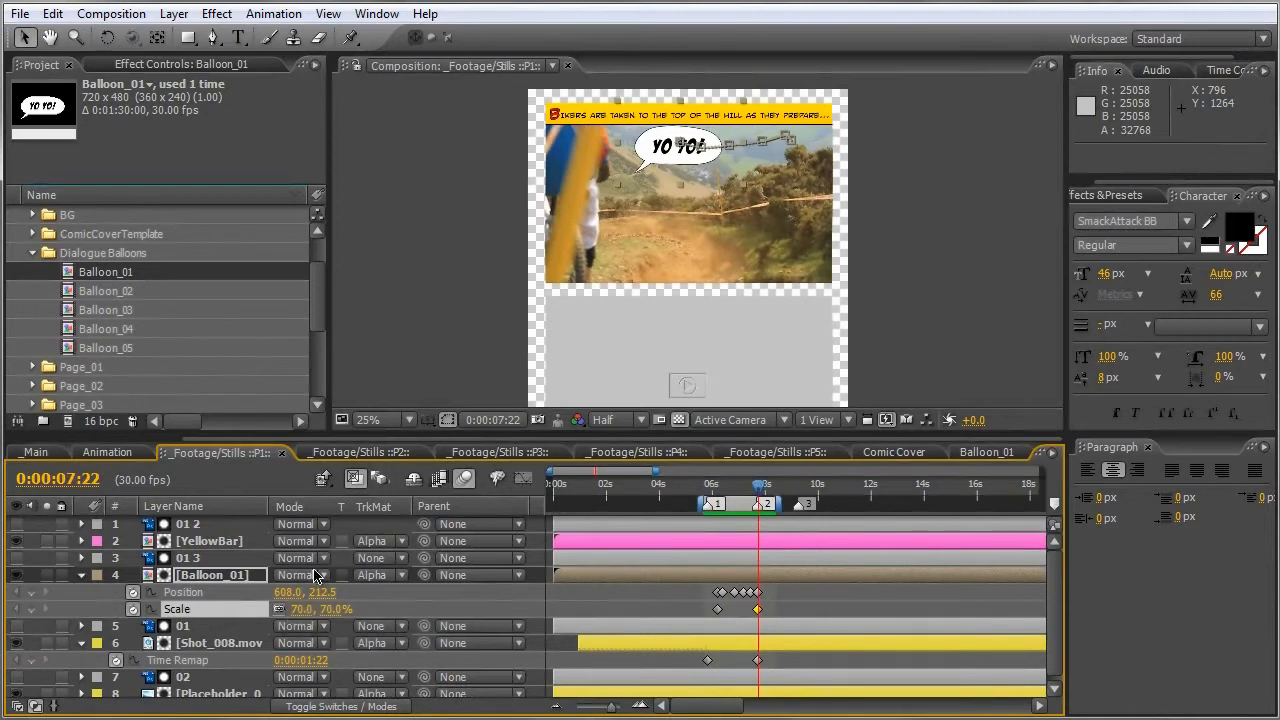
# Keyframe Balloon_01's Opacity at 0% at 0:00:06:06 and 100% at 0:00:06:16.
pyautogui.moveTo(771, 488); pyautogui.dragTo(718, 500)
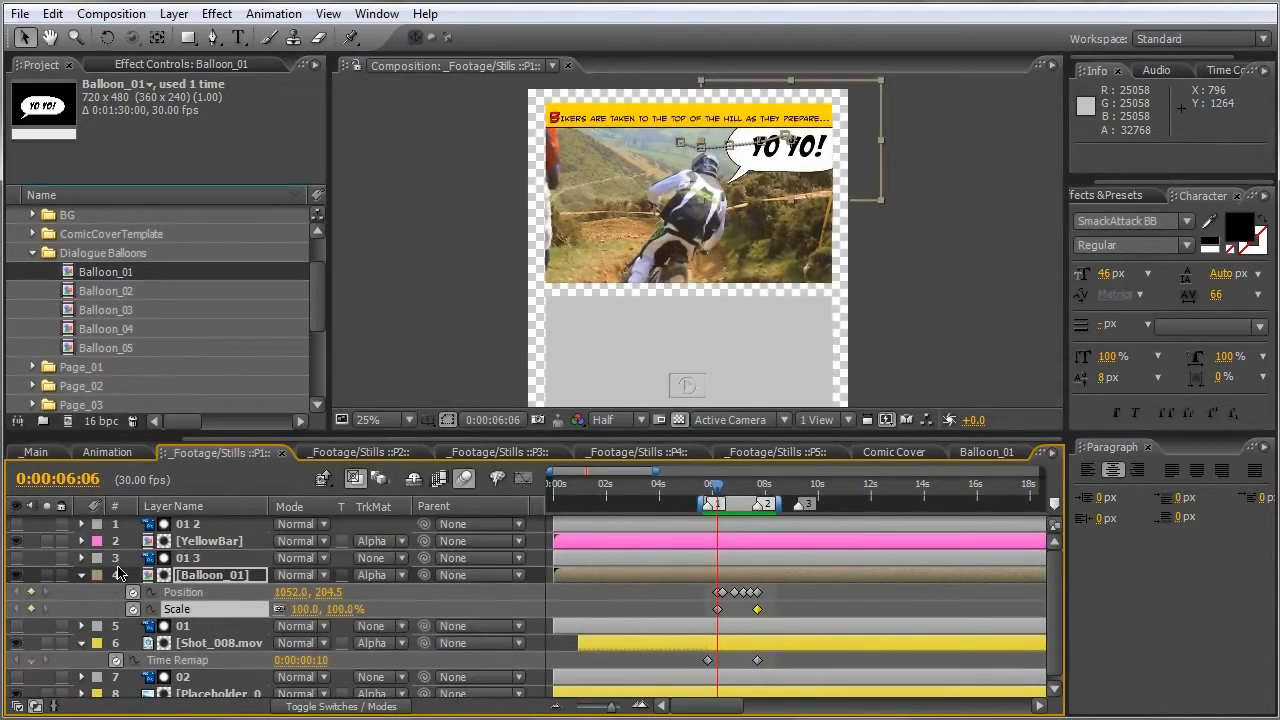
pyautogui.hotkey('shift', 't')
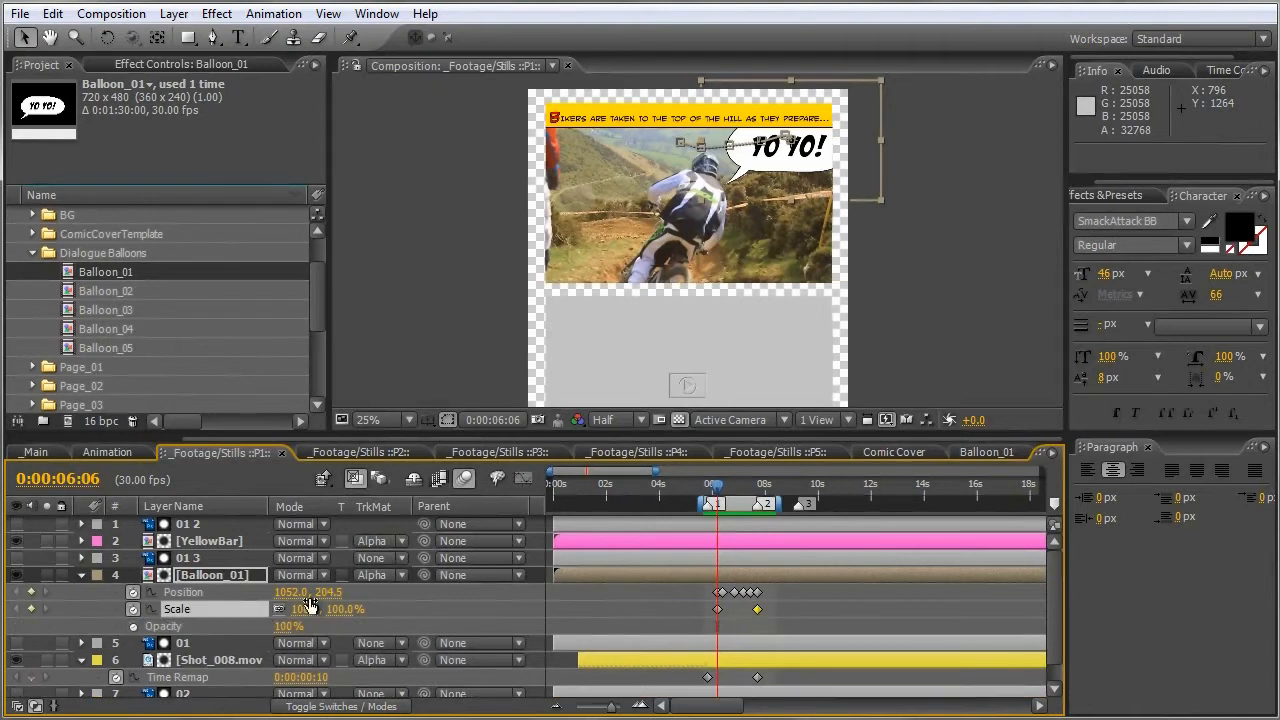
pyautogui.click(133, 627)
pyautogui.moveTo(293, 632); pyautogui.dragTo(97, 648)
pyautogui.press('space')
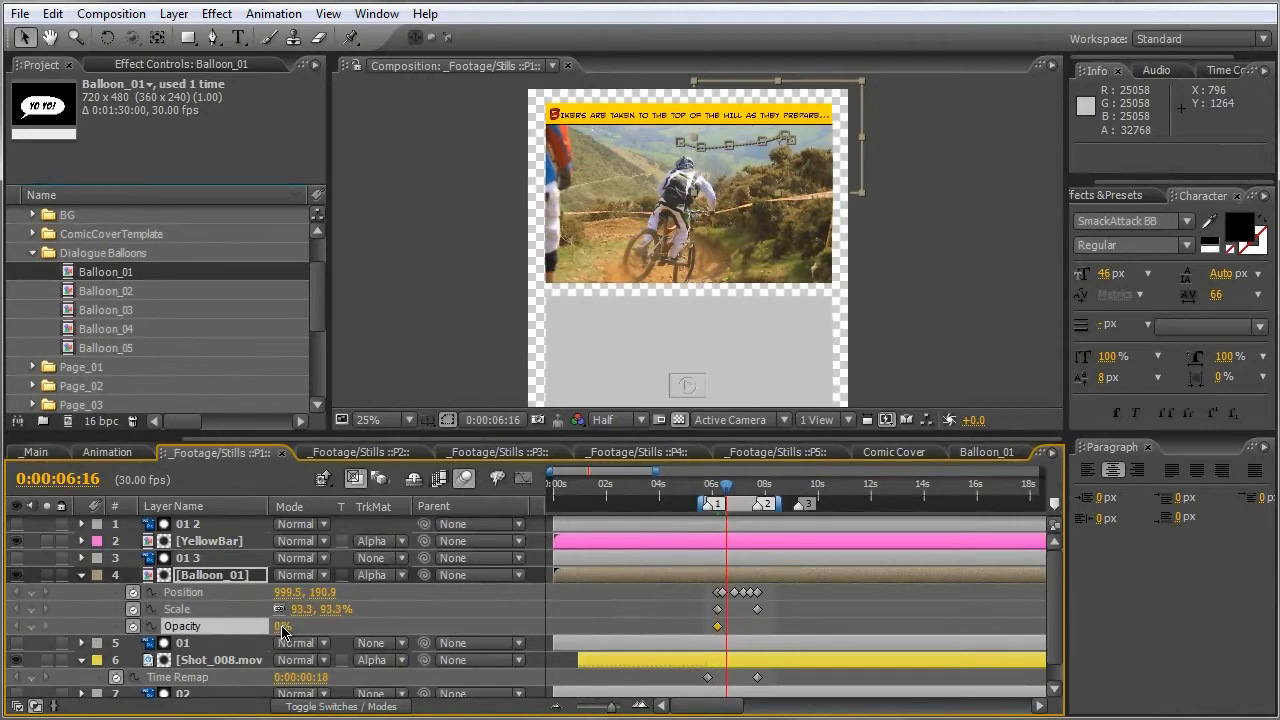
pyautogui.moveTo(283, 630); pyautogui.dragTo(476, 633)
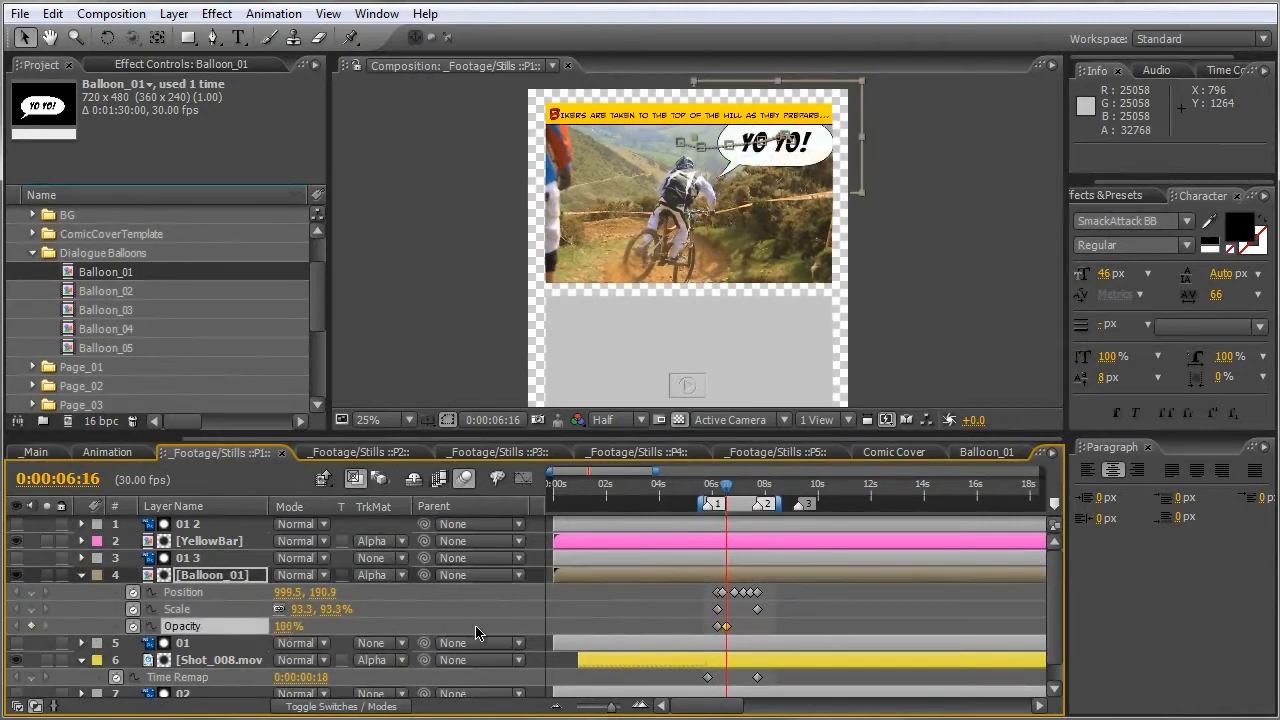
# Preview the balloon's fade-in in the page 1 footage composition and in the _Main composition.
pyautogui.press('KP_0')
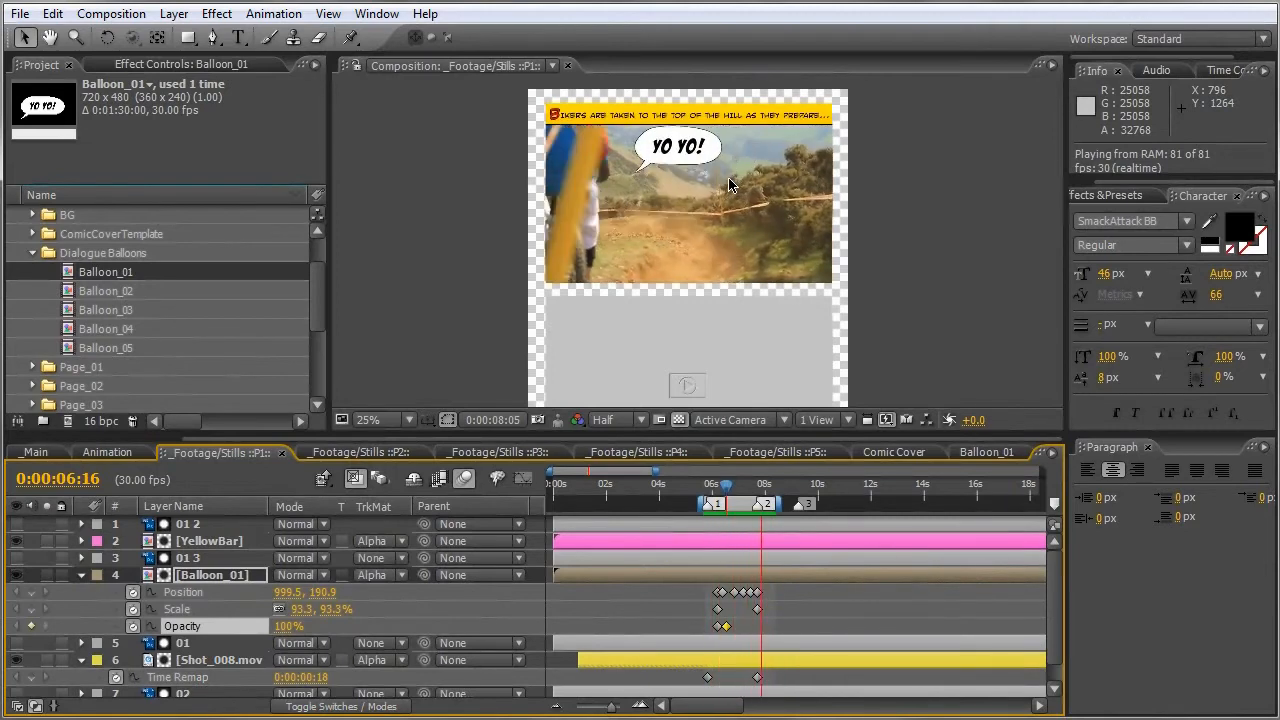
pyautogui.click(42, 454)
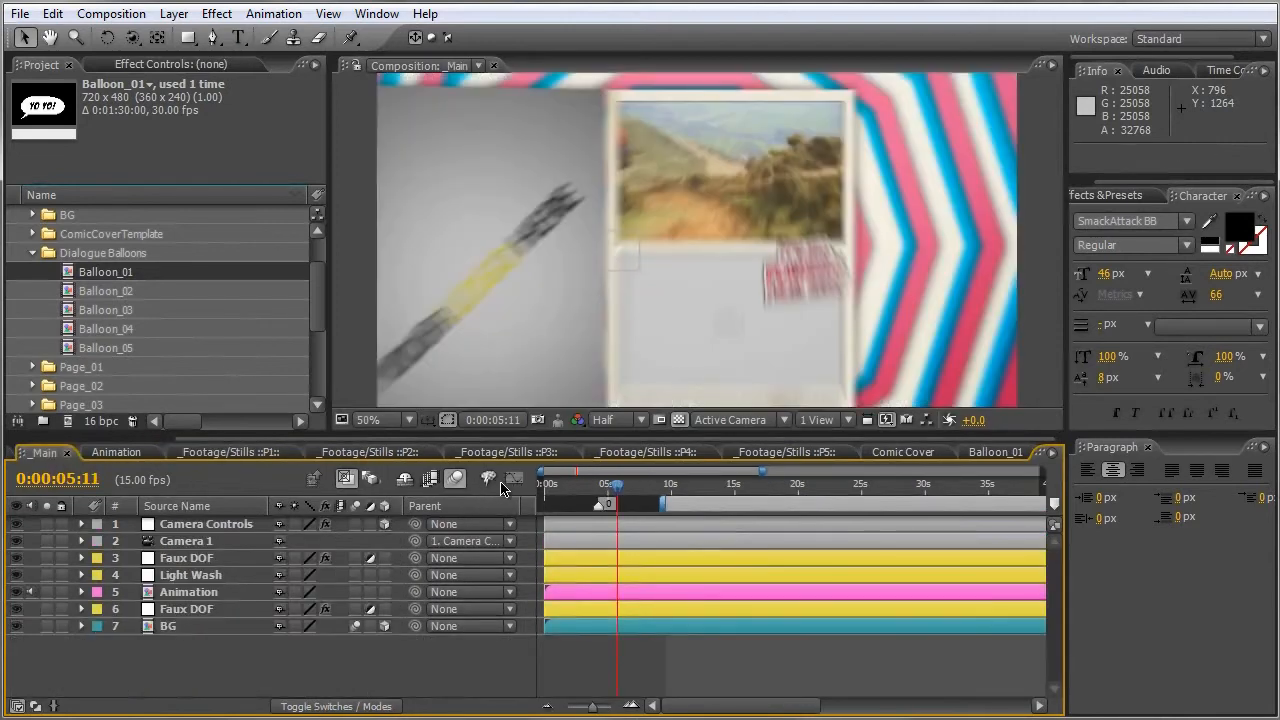
pyautogui.press('KP_0')
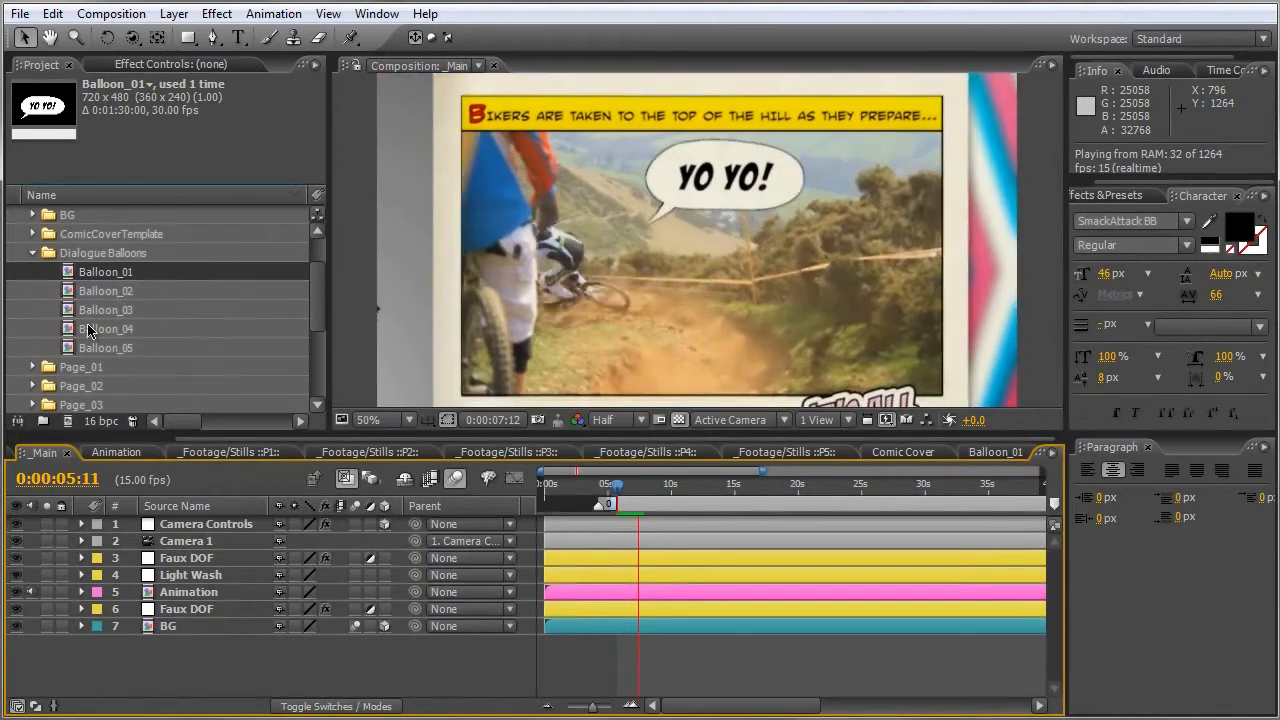
# Open the Balloon_02 to Balloon_05 compositions one after another to examine their balloon designs, and collapse the Dialogue Balloons folder.
pyautogui.doubleClick(78, 294)
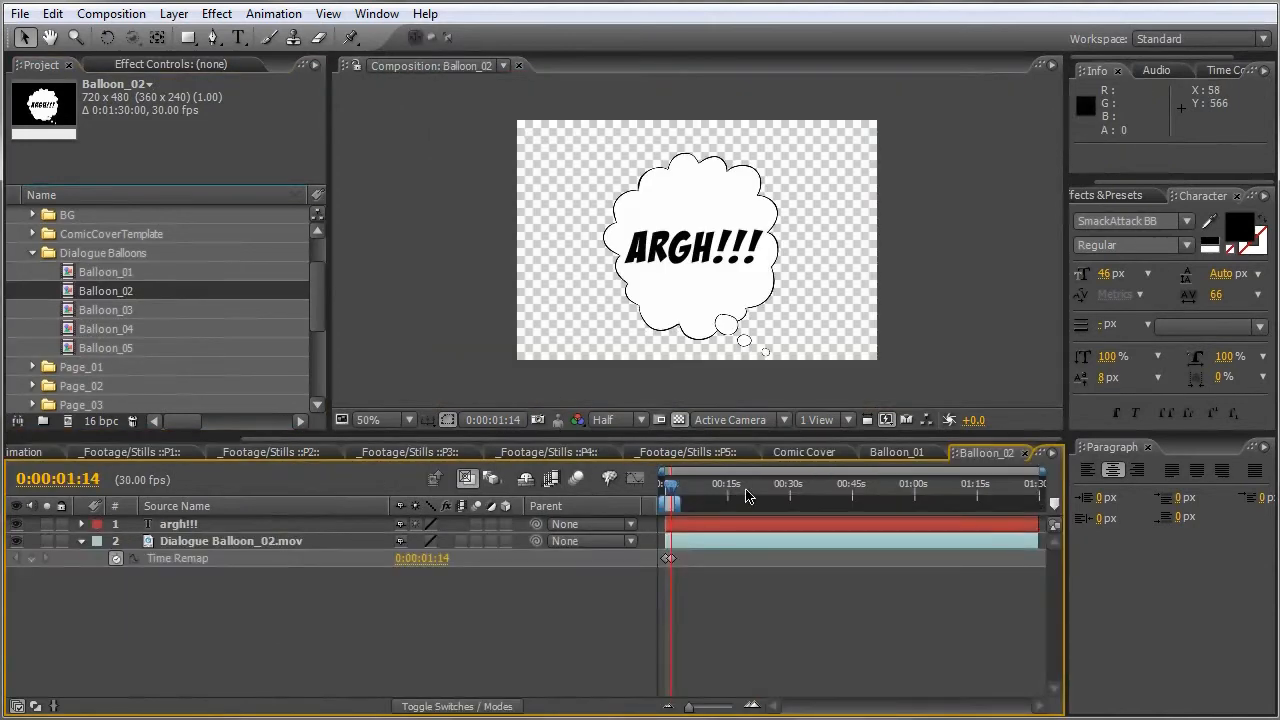
pyautogui.doubleClick(82, 310)
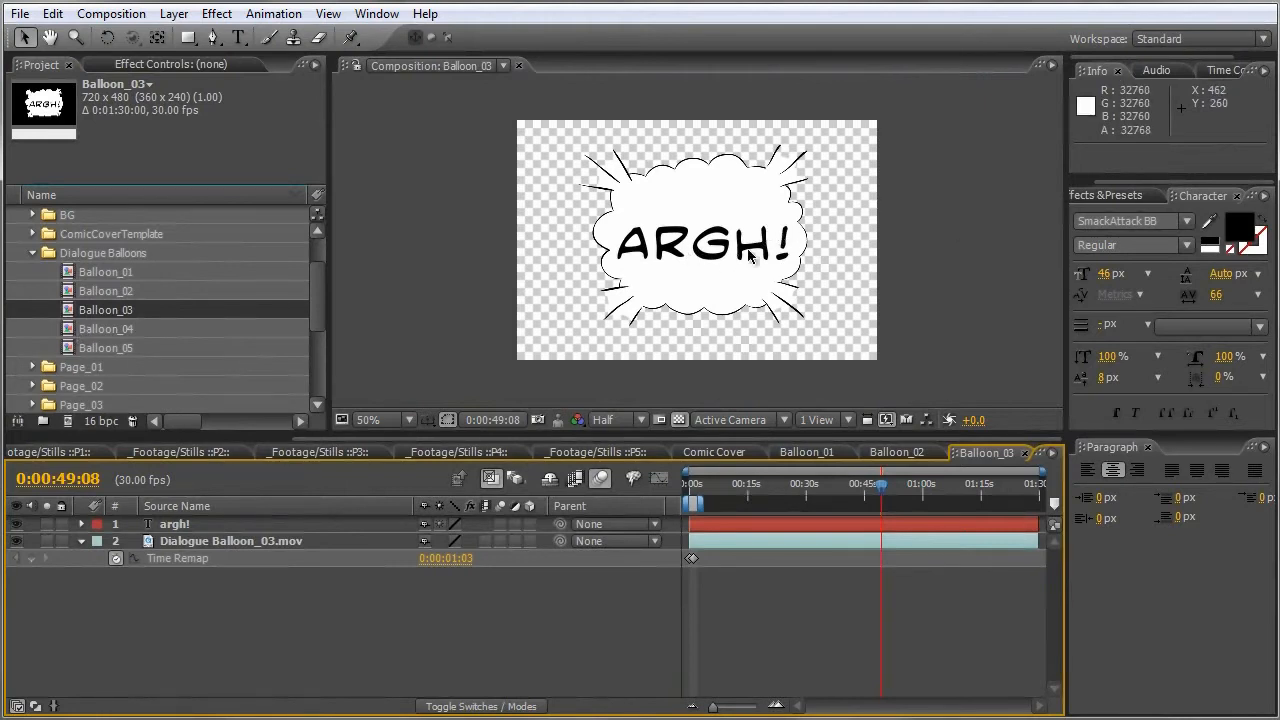
pyautogui.doubleClick(77, 333)
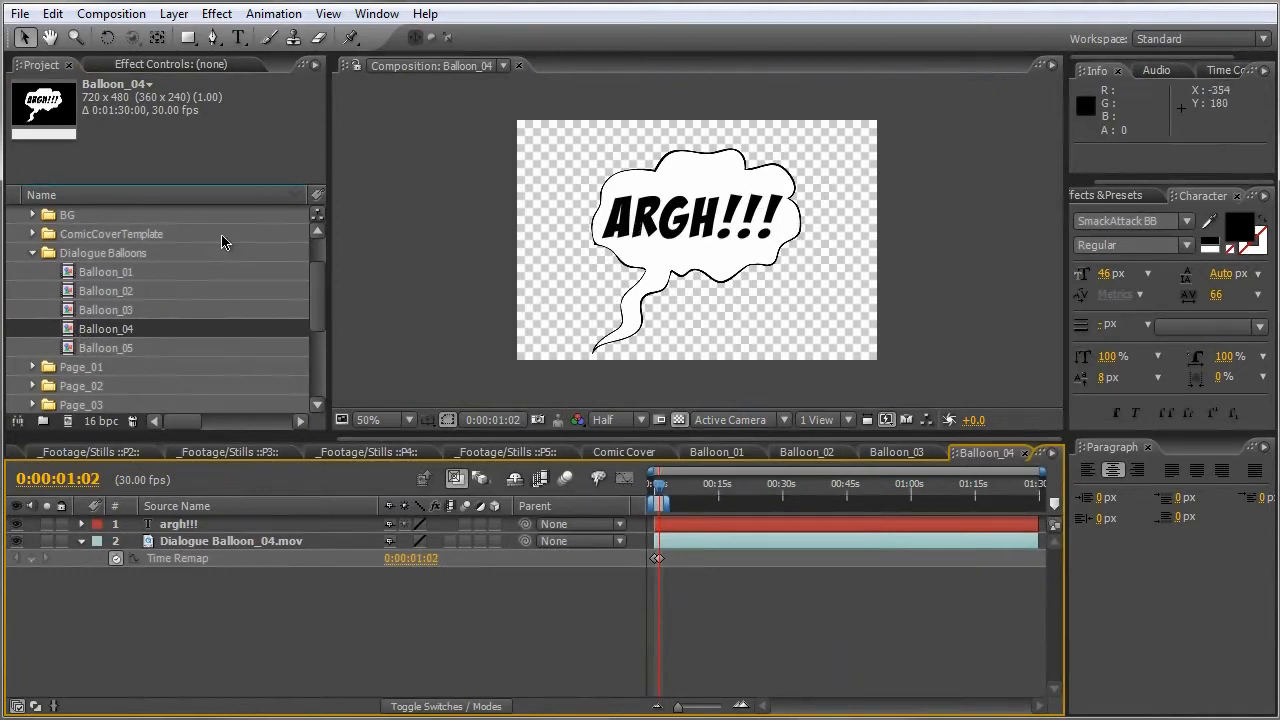
pyautogui.doubleClick(70, 350)
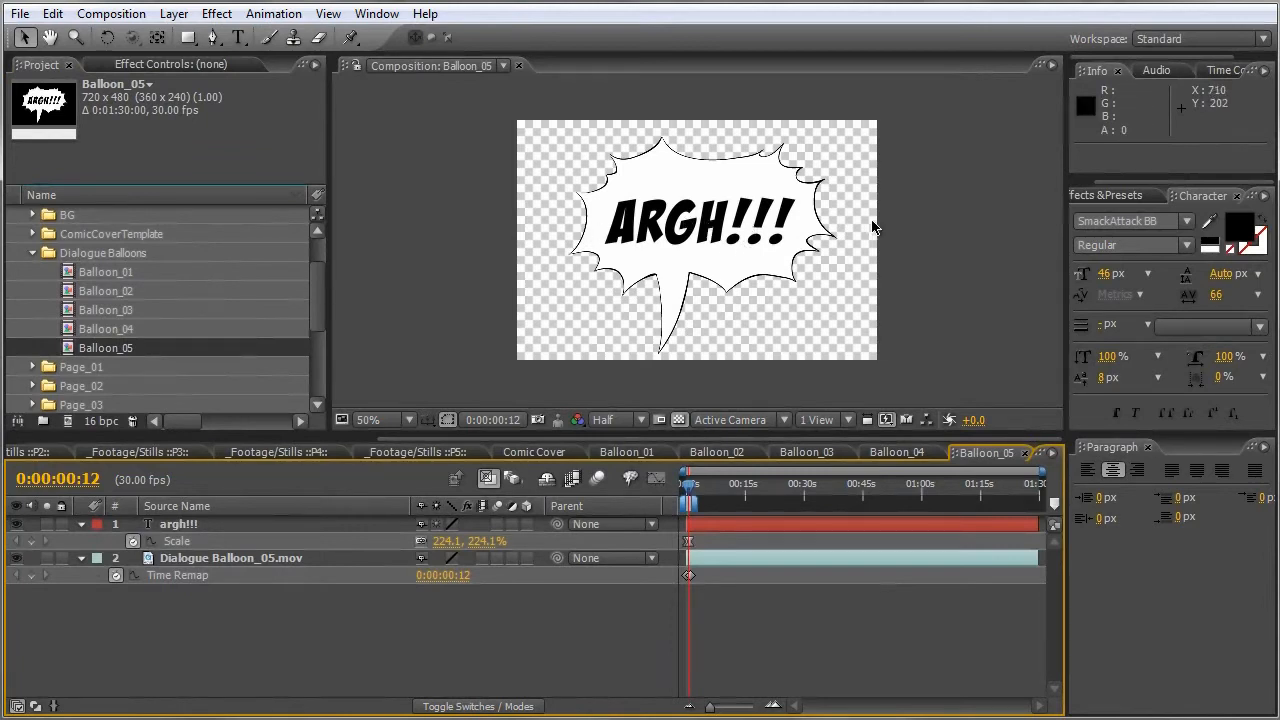
pyautogui.click(33, 254)
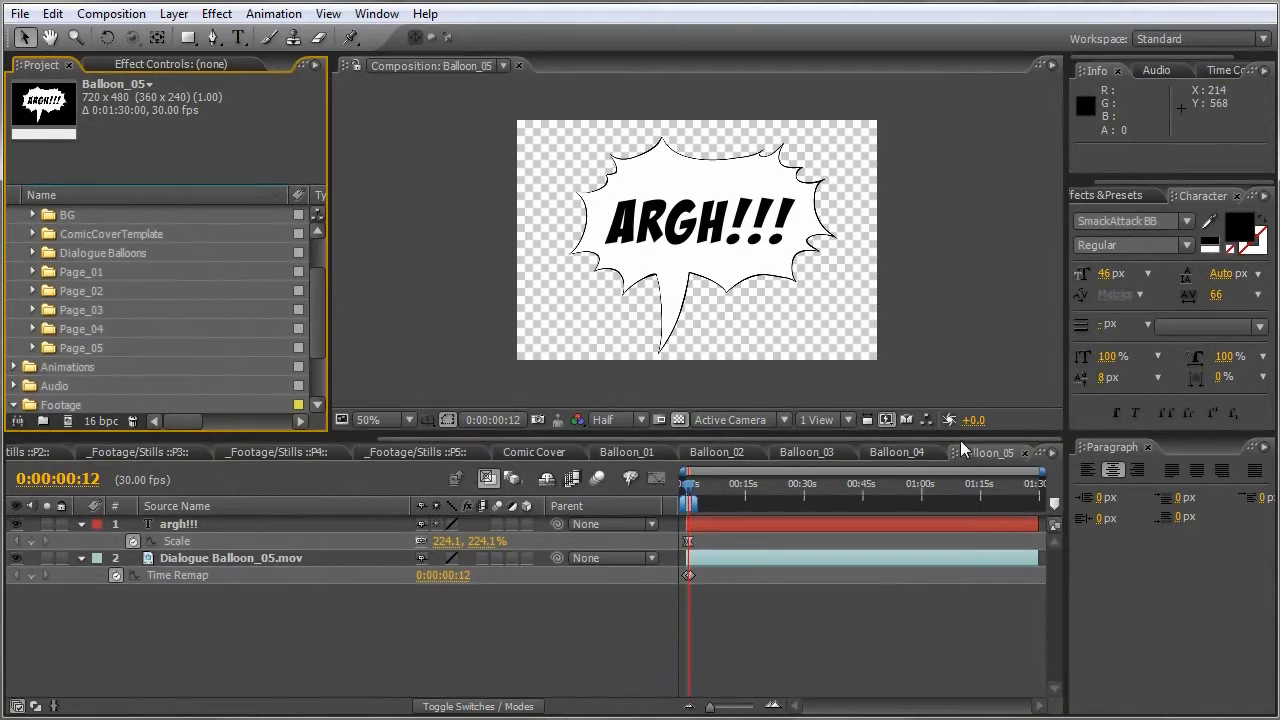
# Look over the project's compositions, including Comic Cover, and examine the cover in _Main at 0:00:04:04.
pyautogui.moveTo(1005, 440); pyautogui.dragTo(374, 443)
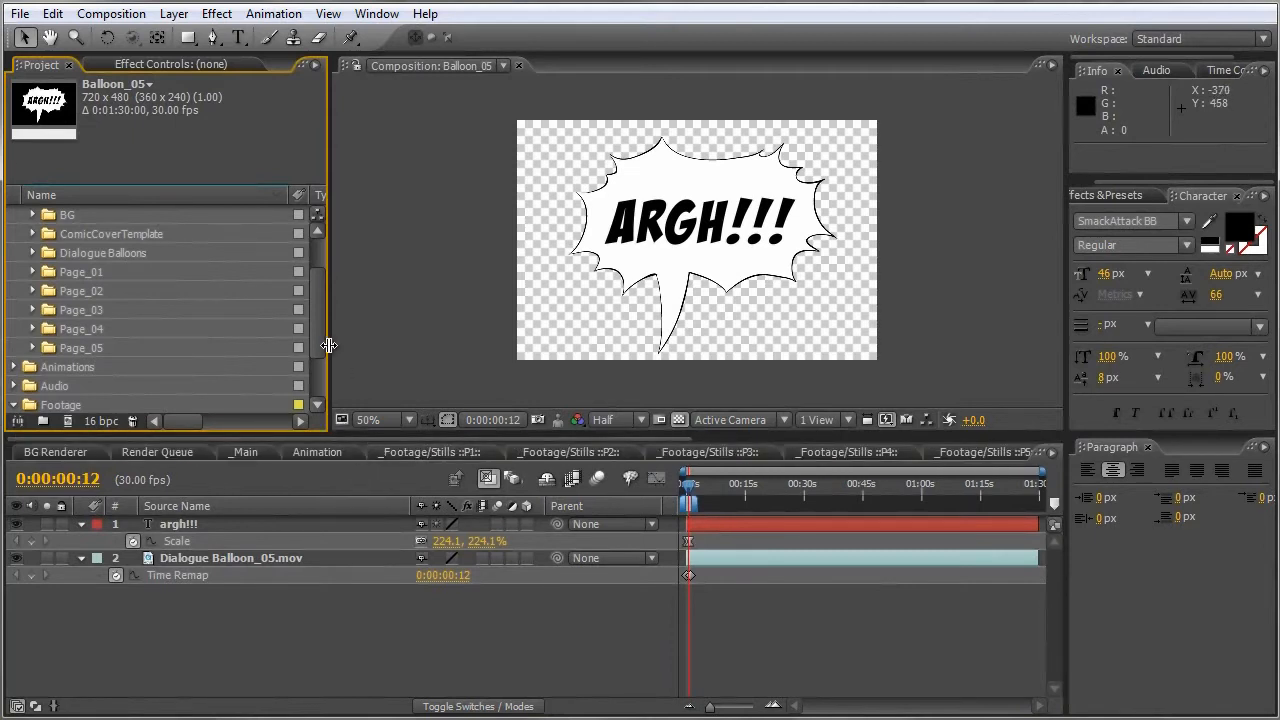
pyautogui.moveTo(318, 340); pyautogui.dragTo(318, 294)
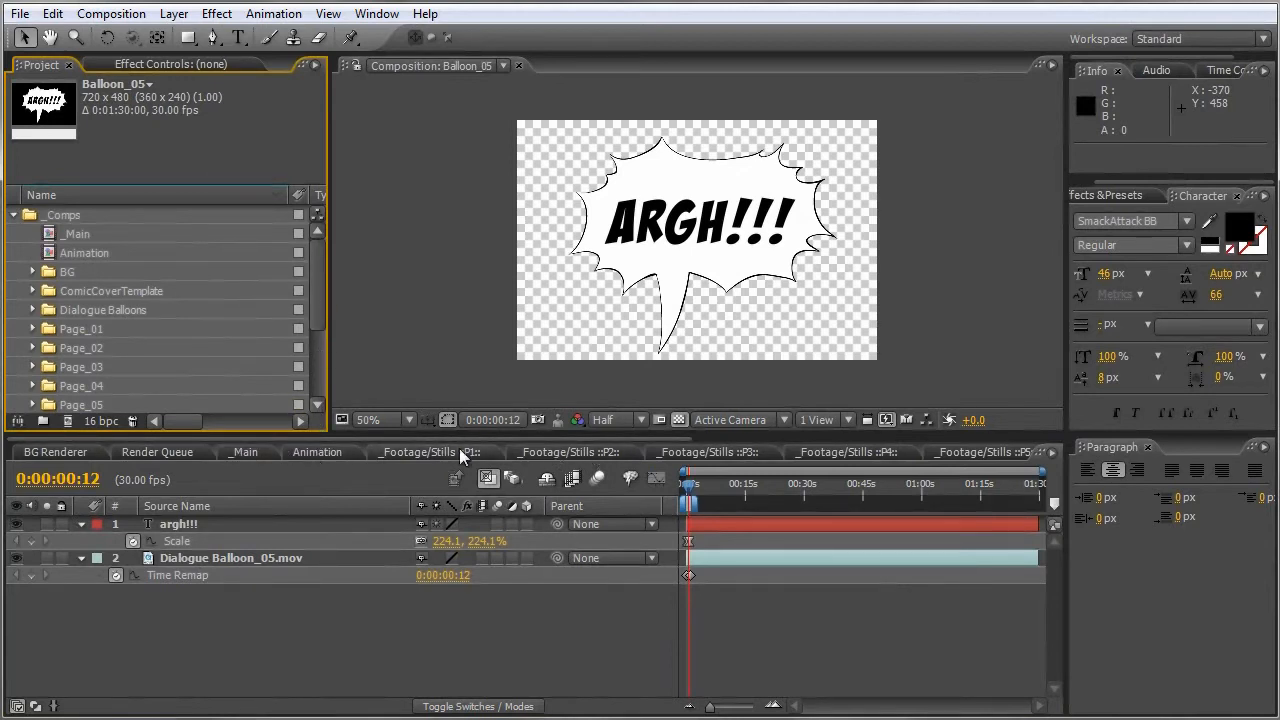
pyautogui.moveTo(465, 437); pyautogui.dragTo(890, 438)
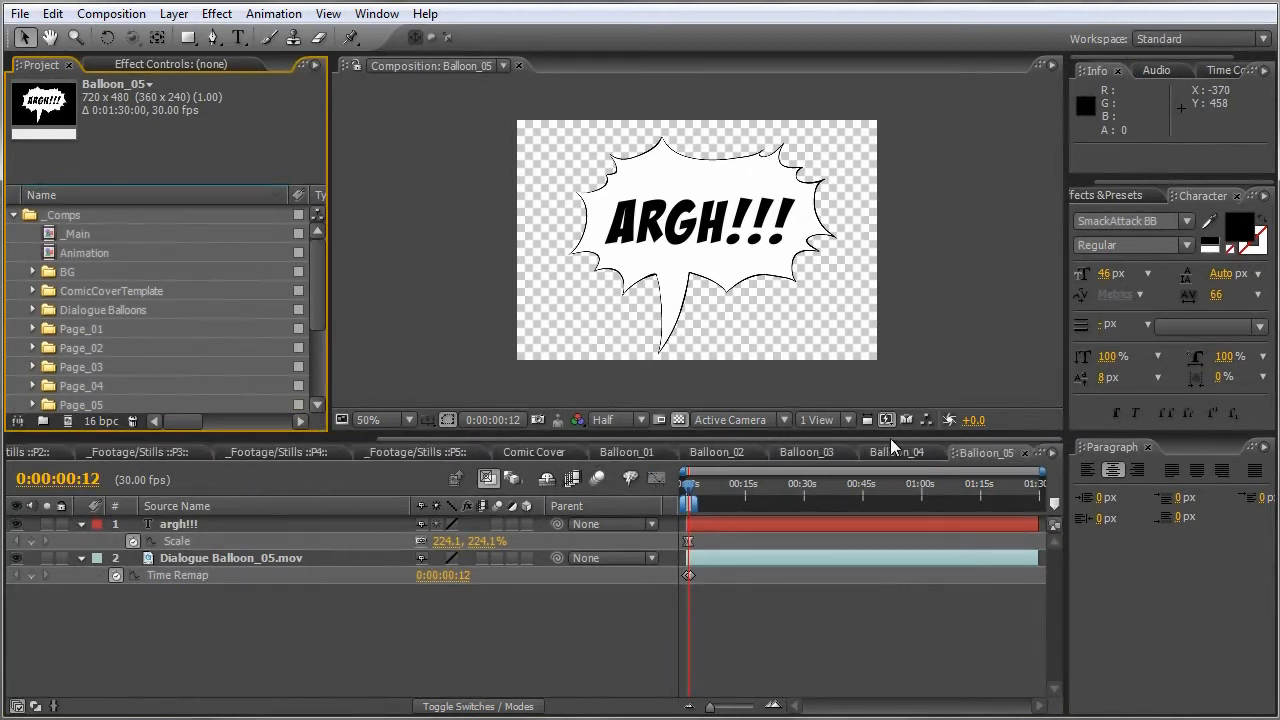
pyautogui.click(527, 452)
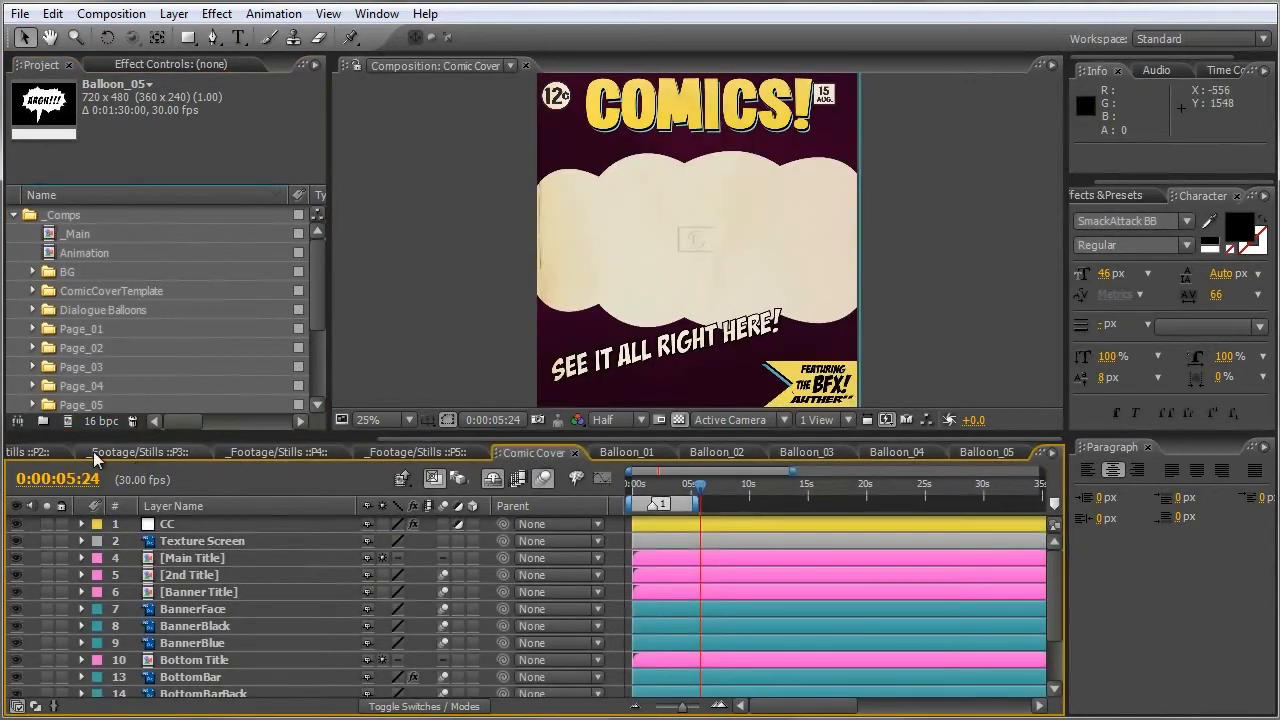
pyautogui.moveTo(438, 438); pyautogui.dragTo(68, 432)
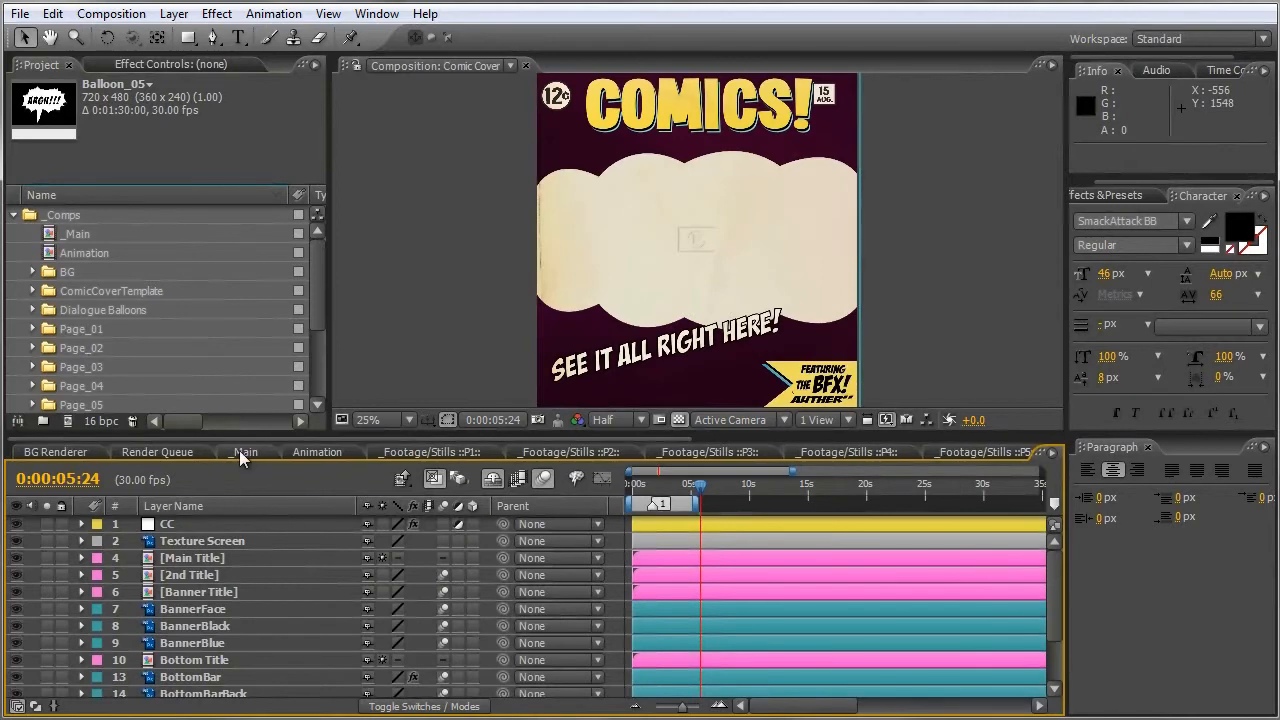
pyautogui.click(241, 451)
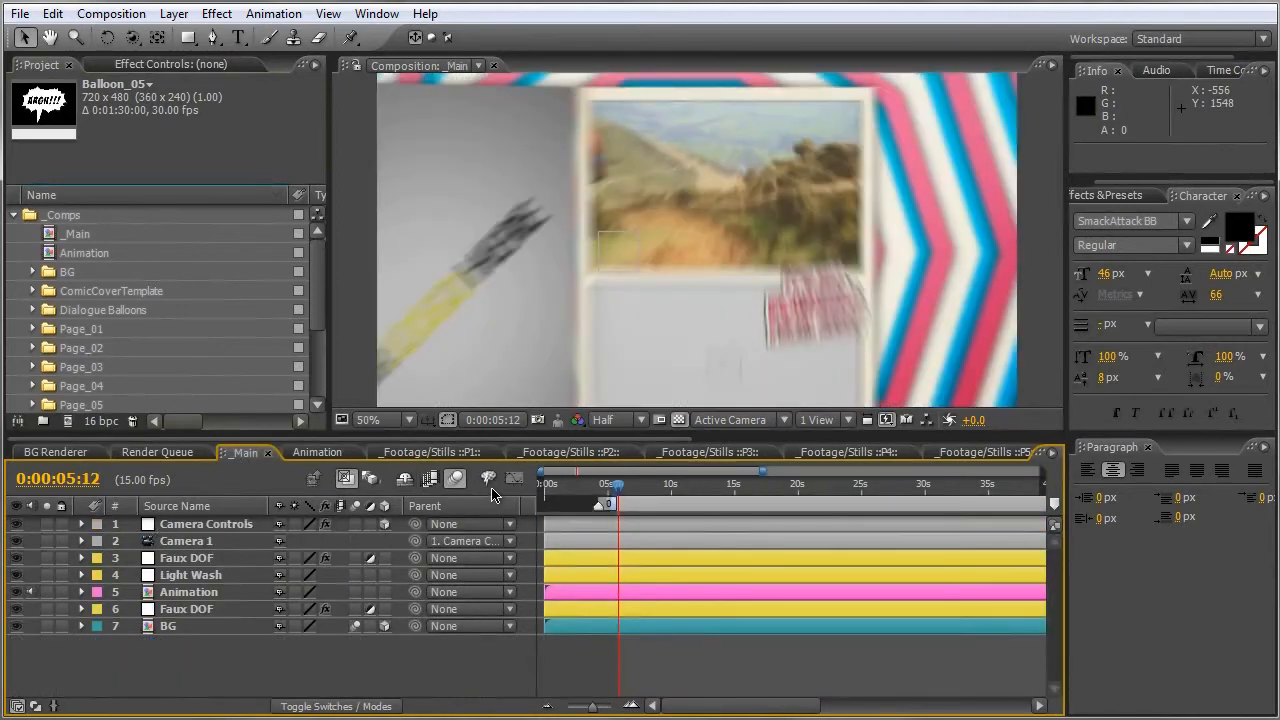
pyautogui.press('0')
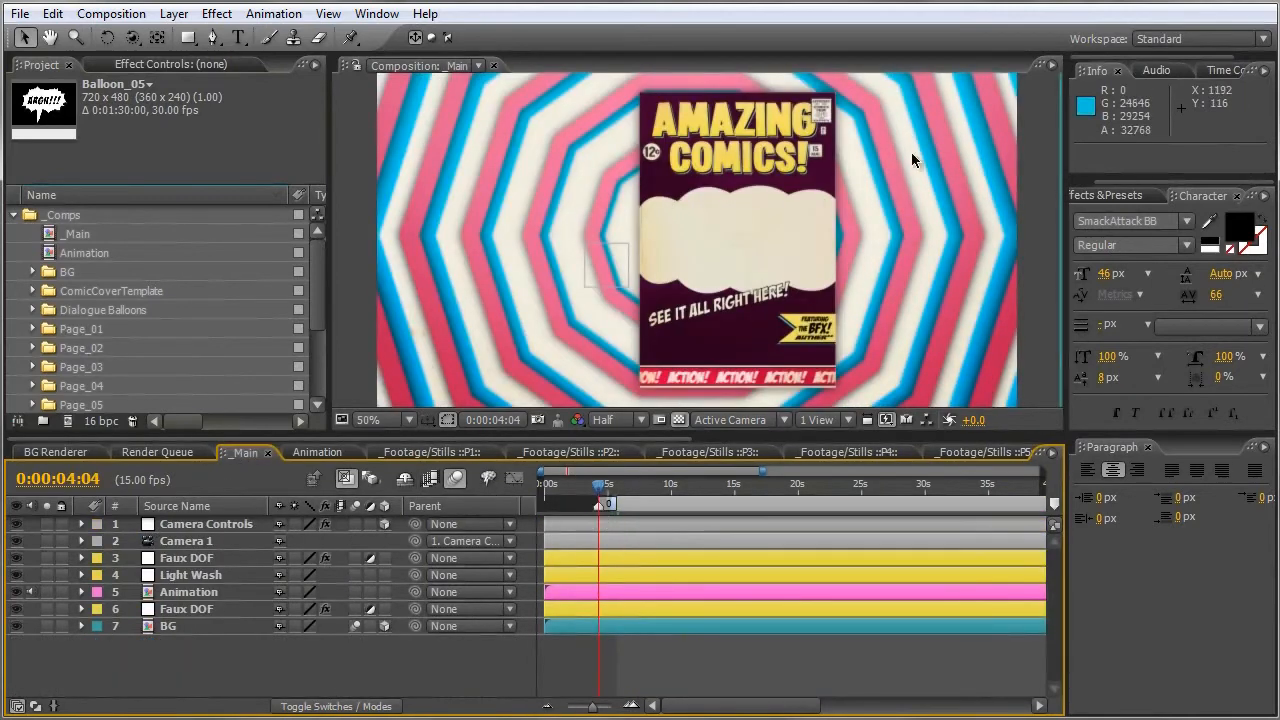
pyautogui.press('space')
pyautogui.moveTo(634, 262)
pyautogui.mouseDown()
pyautogui.moveTo(620, 300)
pyautogui.moveTo(622, 260)
pyautogui.mouseUp()
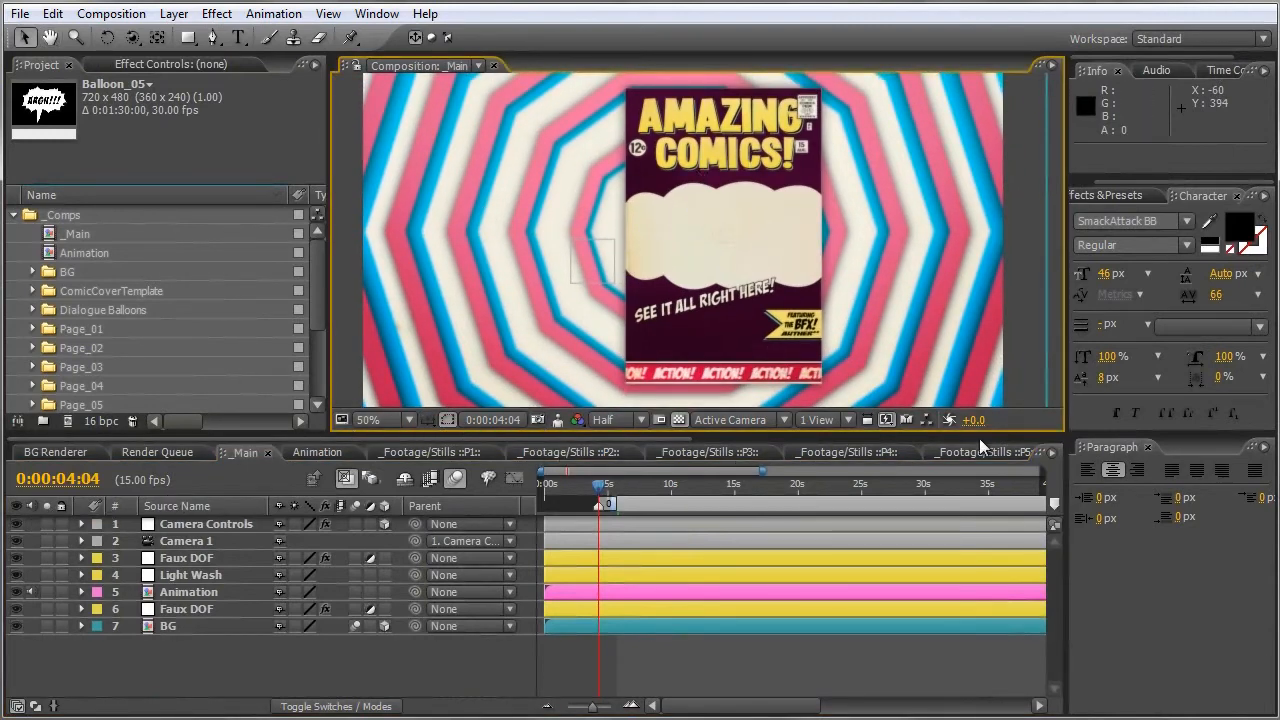
# In the Comic Cover composition, apply Hue/Saturation to the bottommost BG layer and set its Master Hue to -175°.
pyautogui.moveTo(603, 438); pyautogui.dragTo(1048, 440)
pyautogui.click(530, 452)
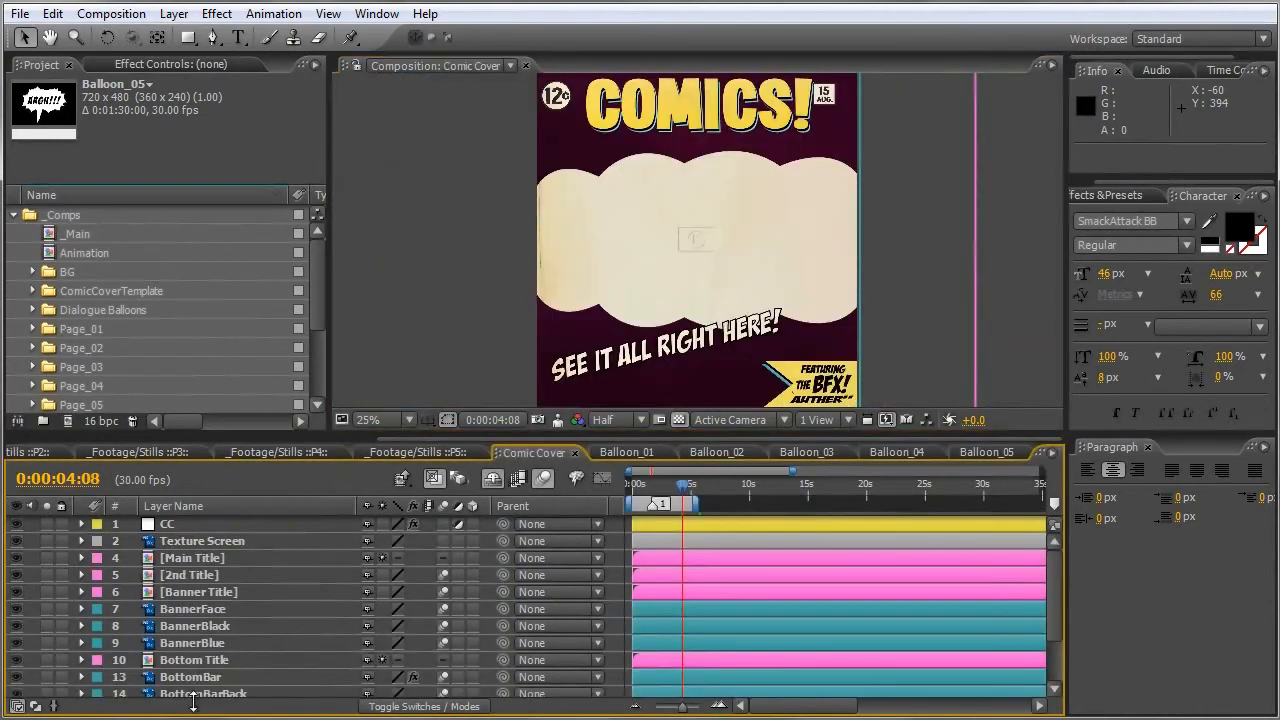
pyautogui.press('space')
pyautogui.scroll(-3, 186, 672)
pyautogui.scroll(-1, 186, 672)
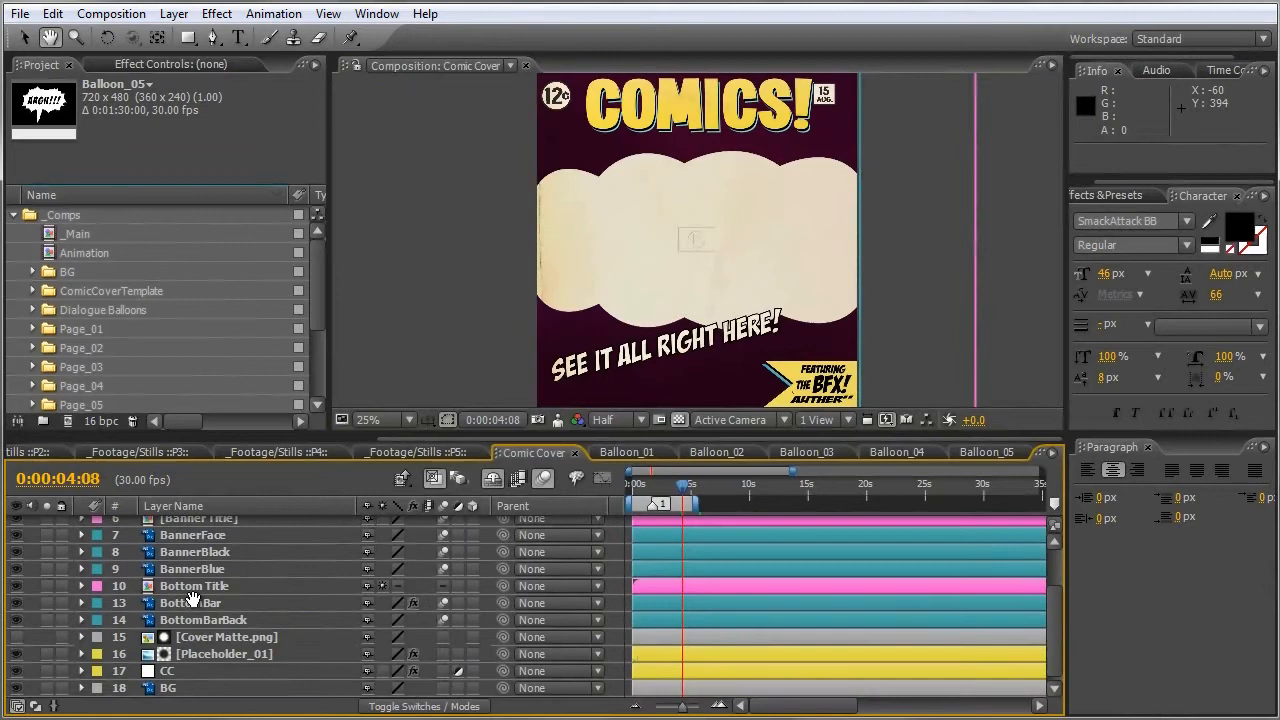
pyautogui.click(180, 688)
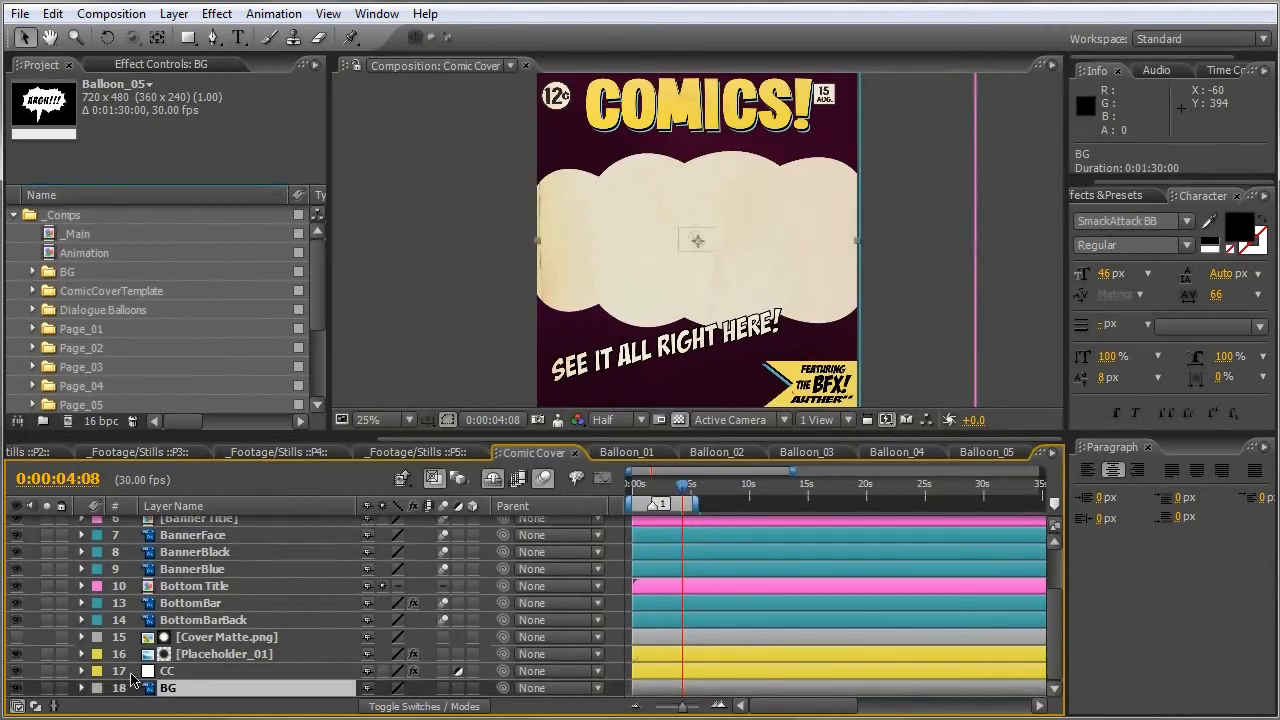
pyautogui.click(158, 66)
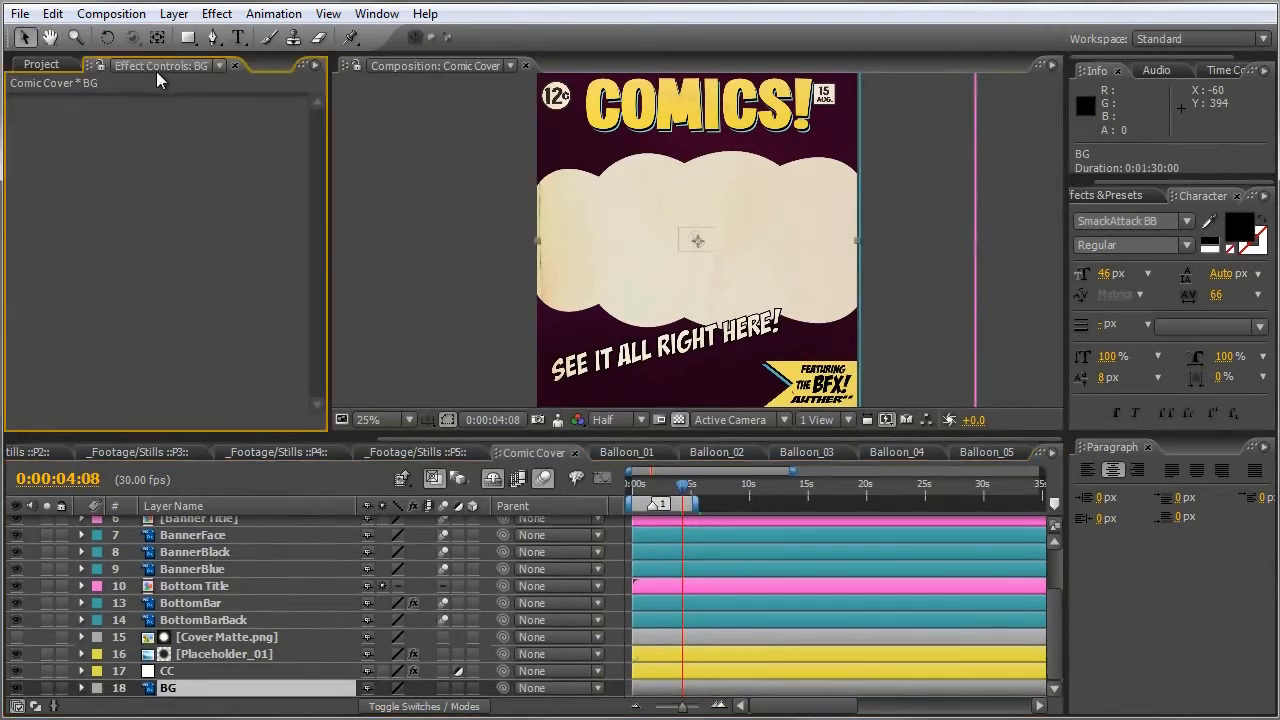
pyautogui.click(216, 14)
pyautogui.moveTo(335, 198)
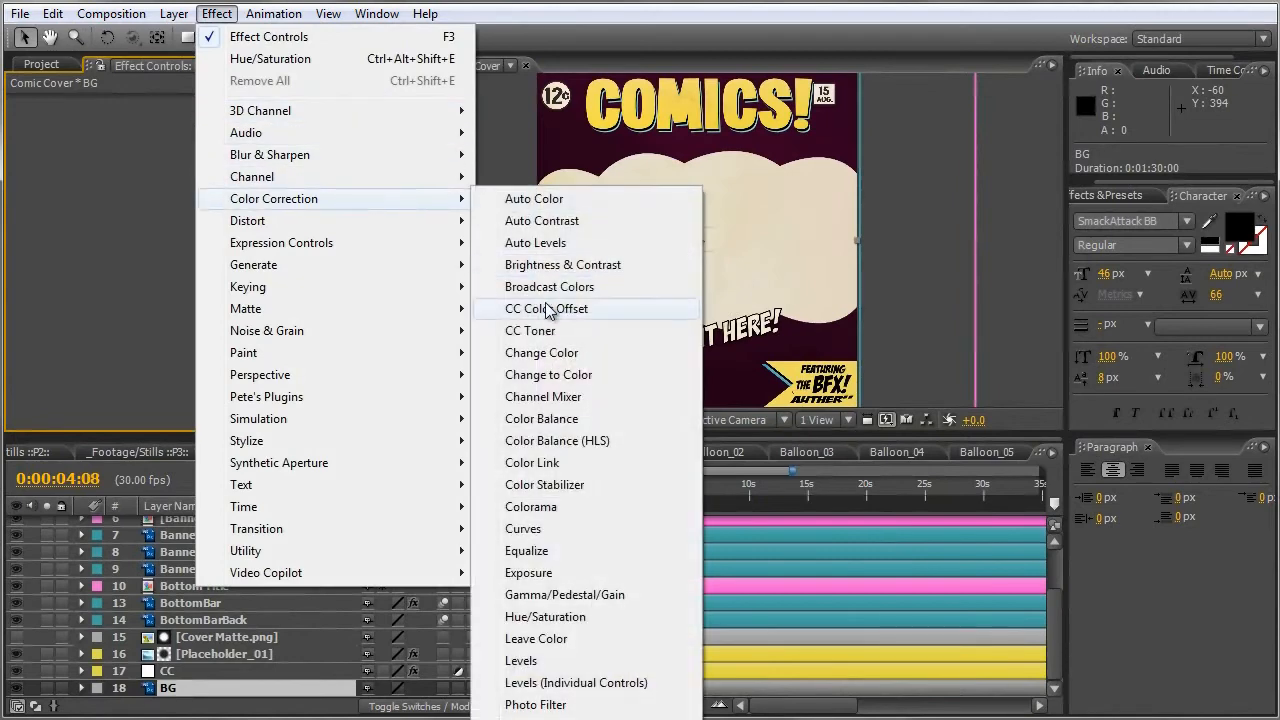
pyautogui.click(578, 618)
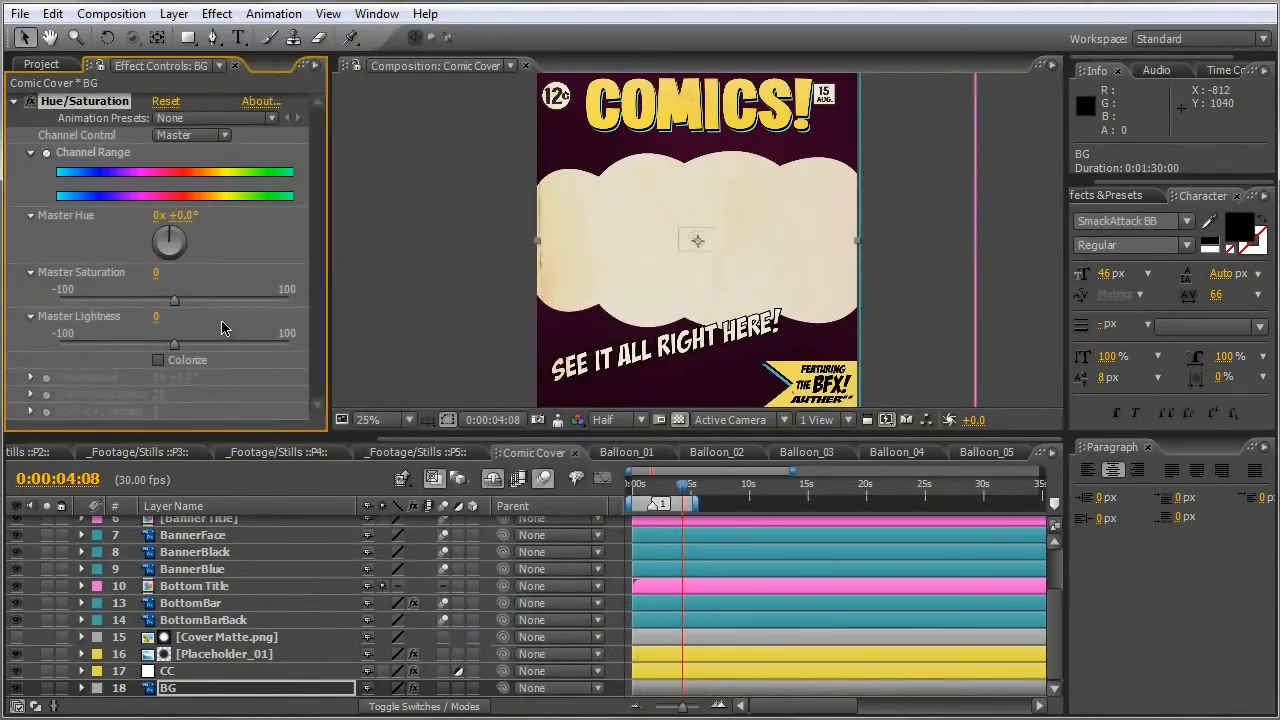
pyautogui.moveTo(185, 216); pyautogui.dragTo(26, 230)
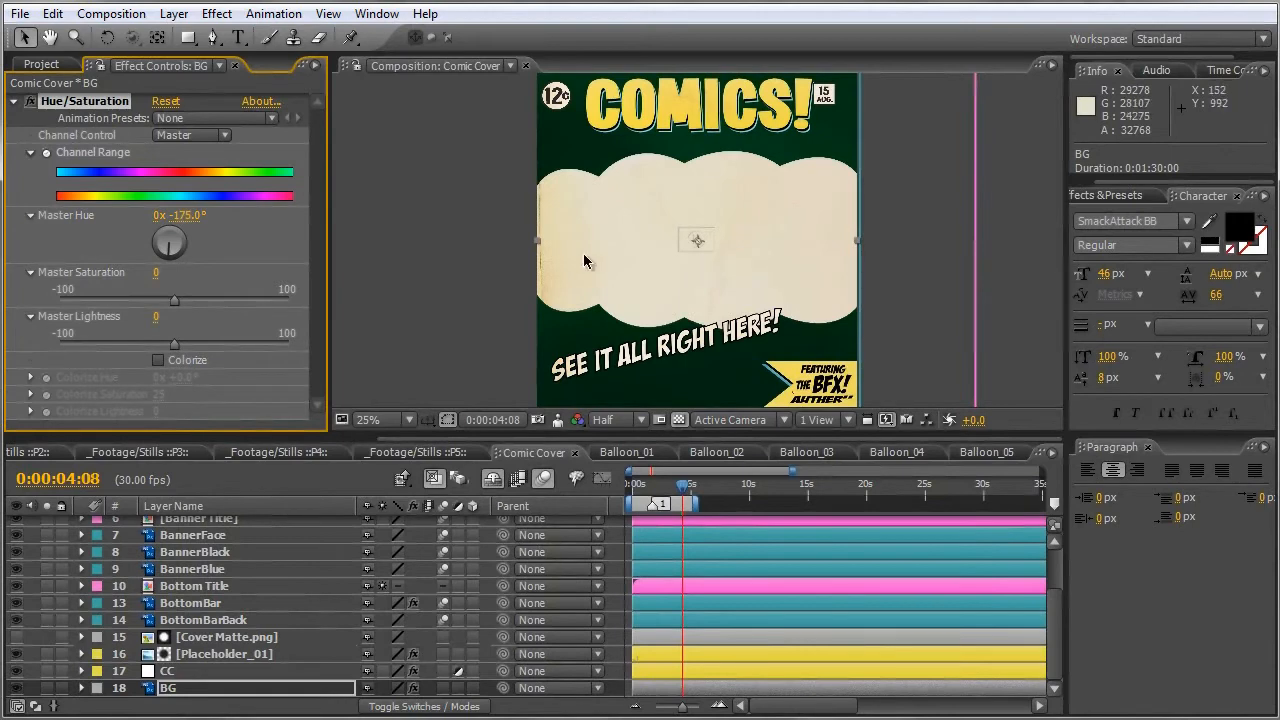
# Remove Hue/Saturation 2 from the BottomBar layer and enable its remaining Hue/Saturation effect.
pyautogui.moveTo(583, 260); pyautogui.dragTo(575, 80)
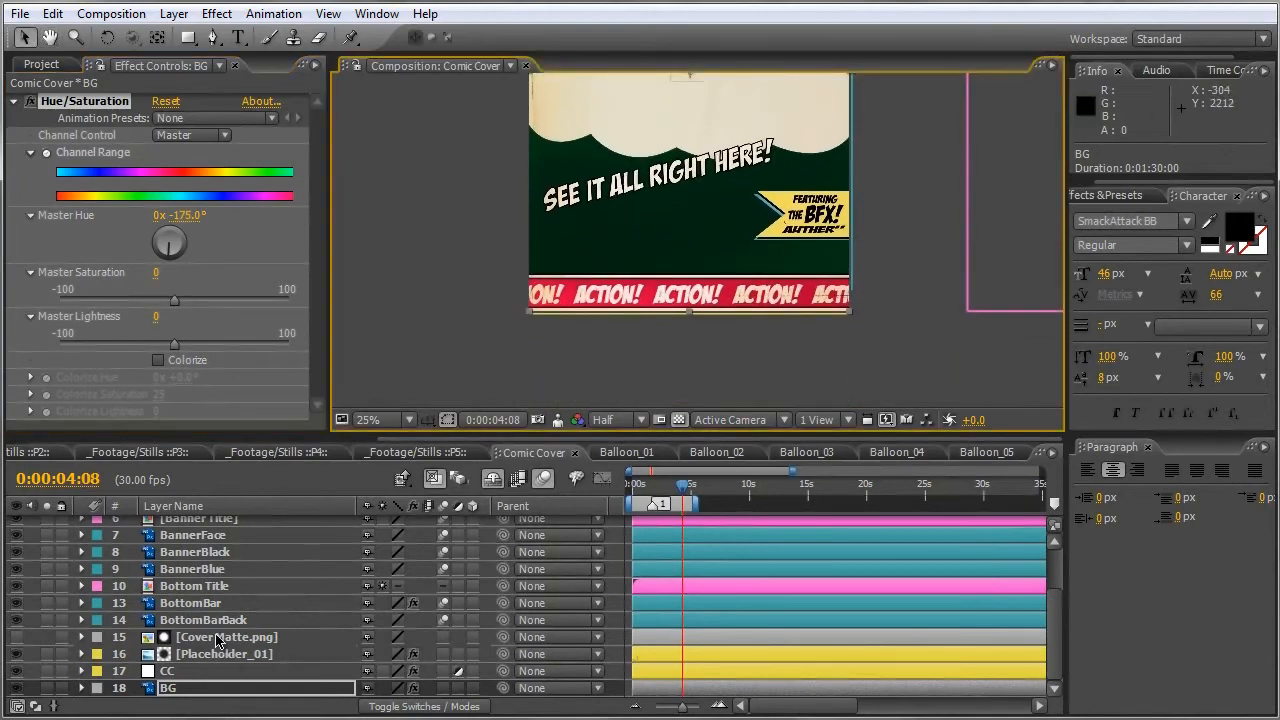
pyautogui.click(211, 604)
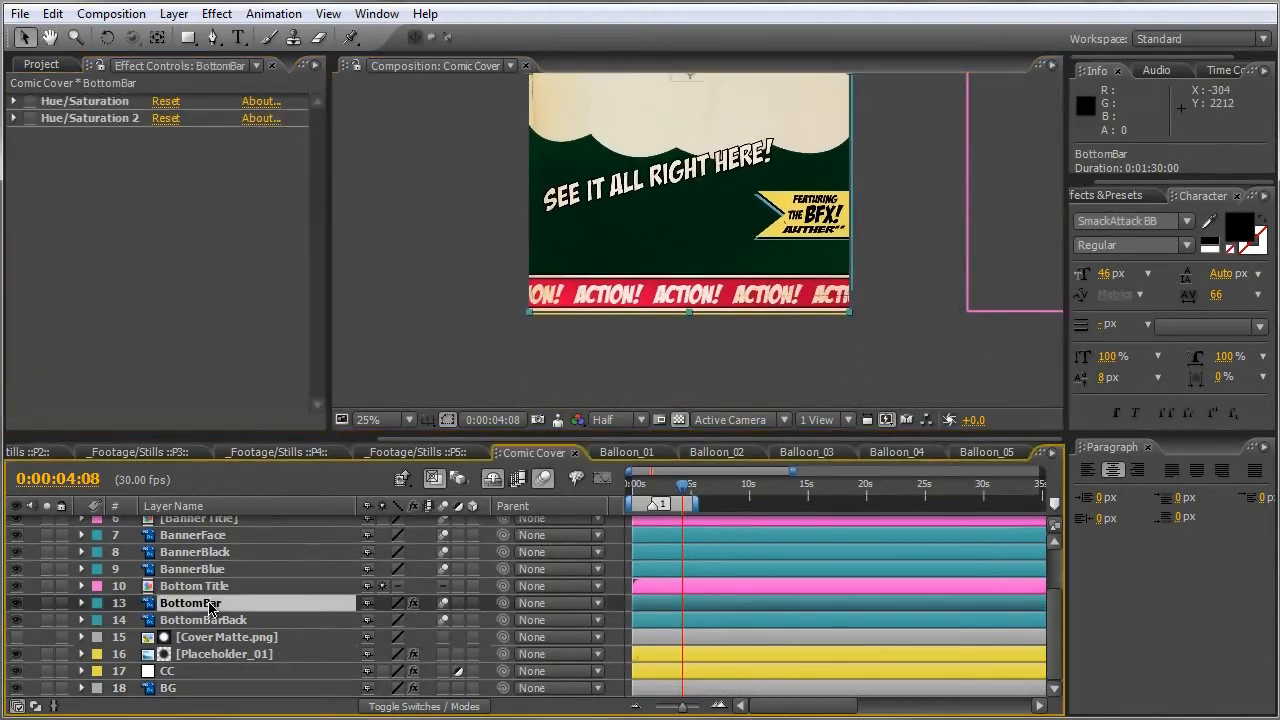
pyautogui.click(17, 605)
pyautogui.click(85, 103)
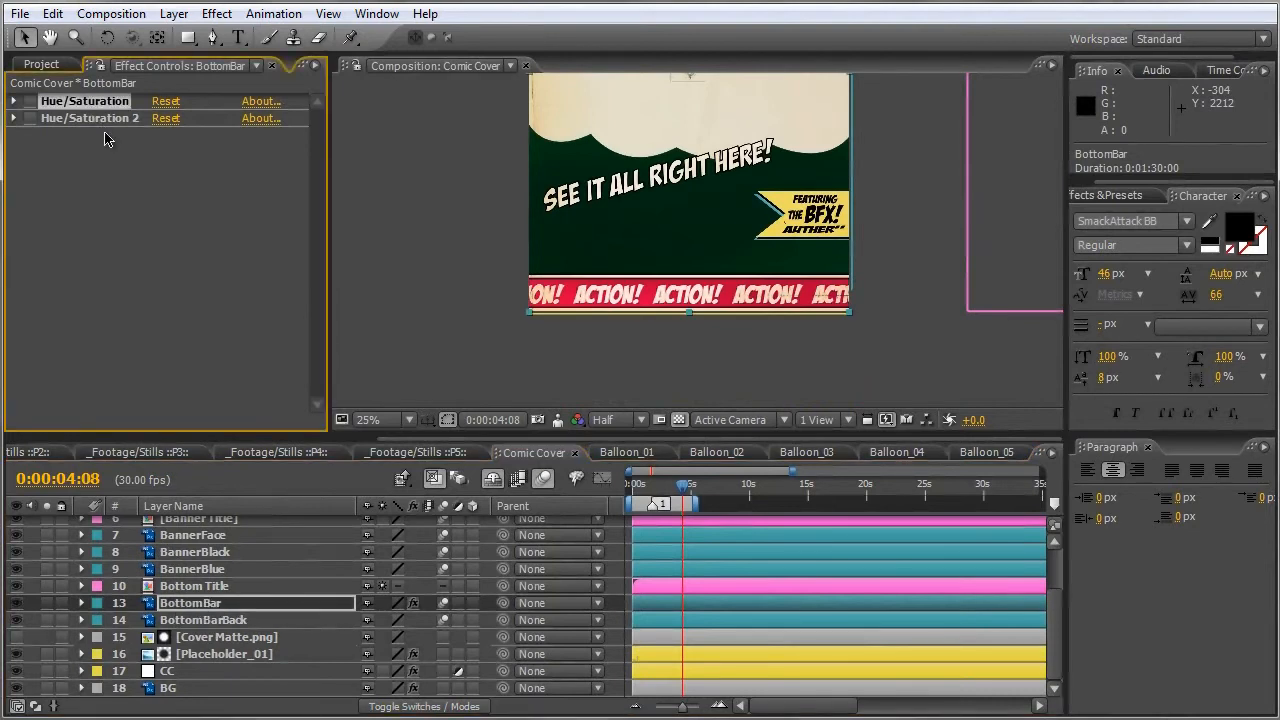
pyautogui.click(112, 120)
pyautogui.press('Delete')
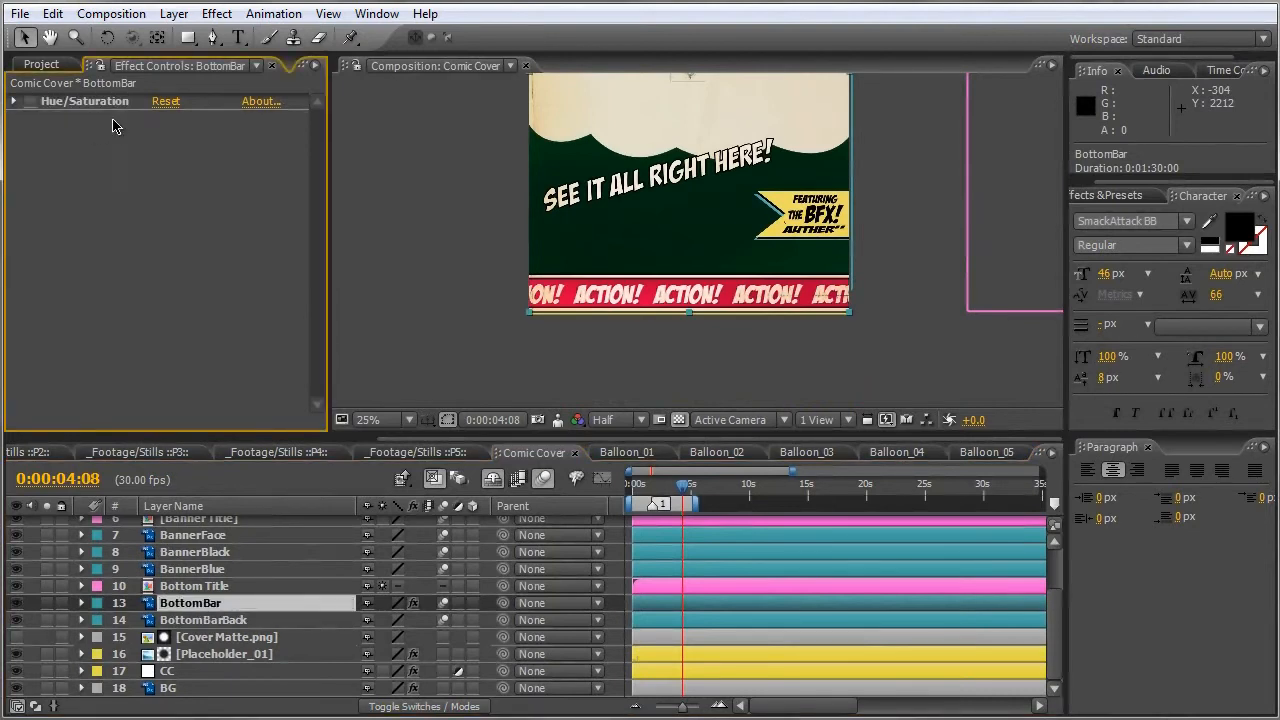
pyautogui.click(64, 106)
pyautogui.click(30, 102)
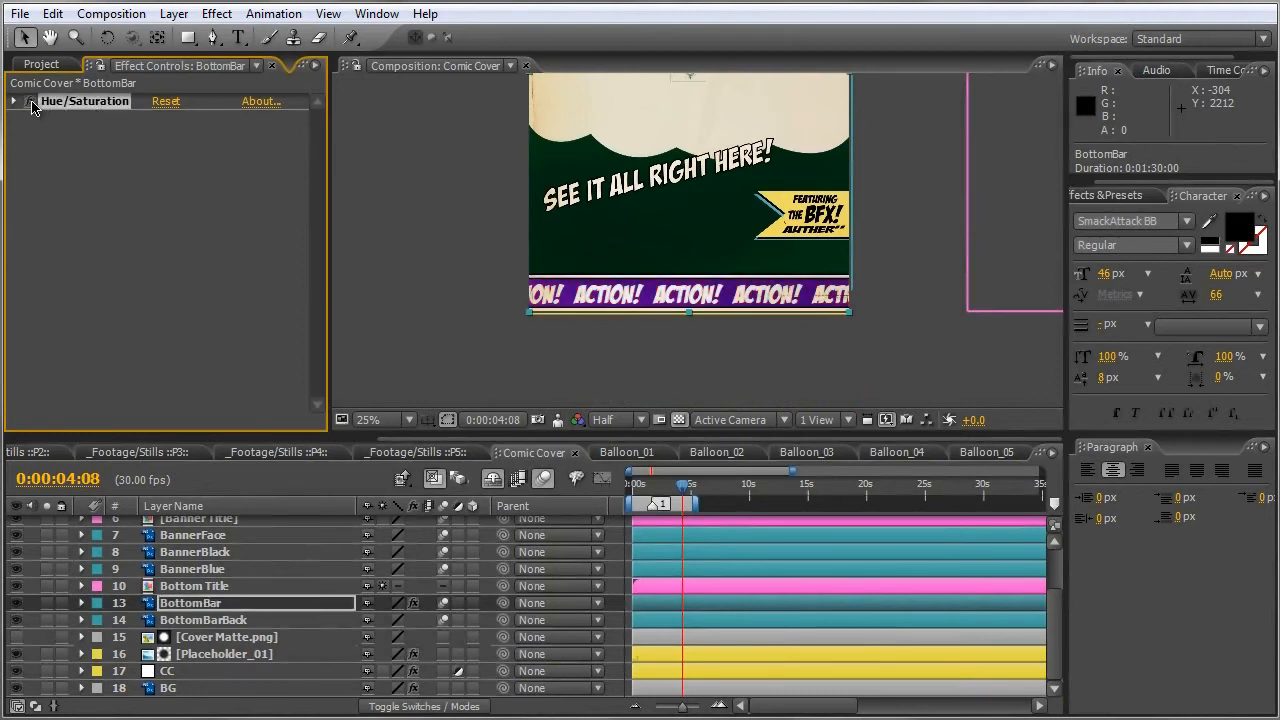
# Set BottomBar's Hue/Saturation to a Master Hue of -298° and a Master Lightness of -14.
pyautogui.click(14, 101)
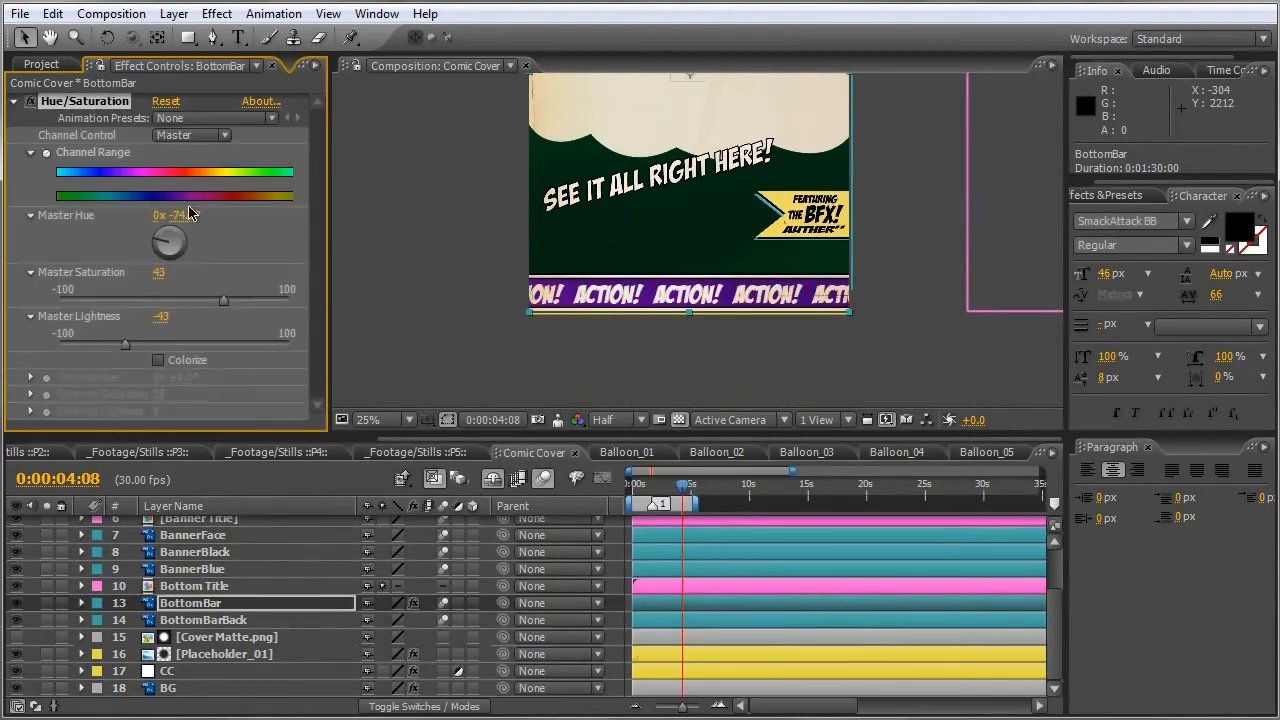
pyautogui.moveTo(190, 213); pyautogui.dragTo(34, 220)
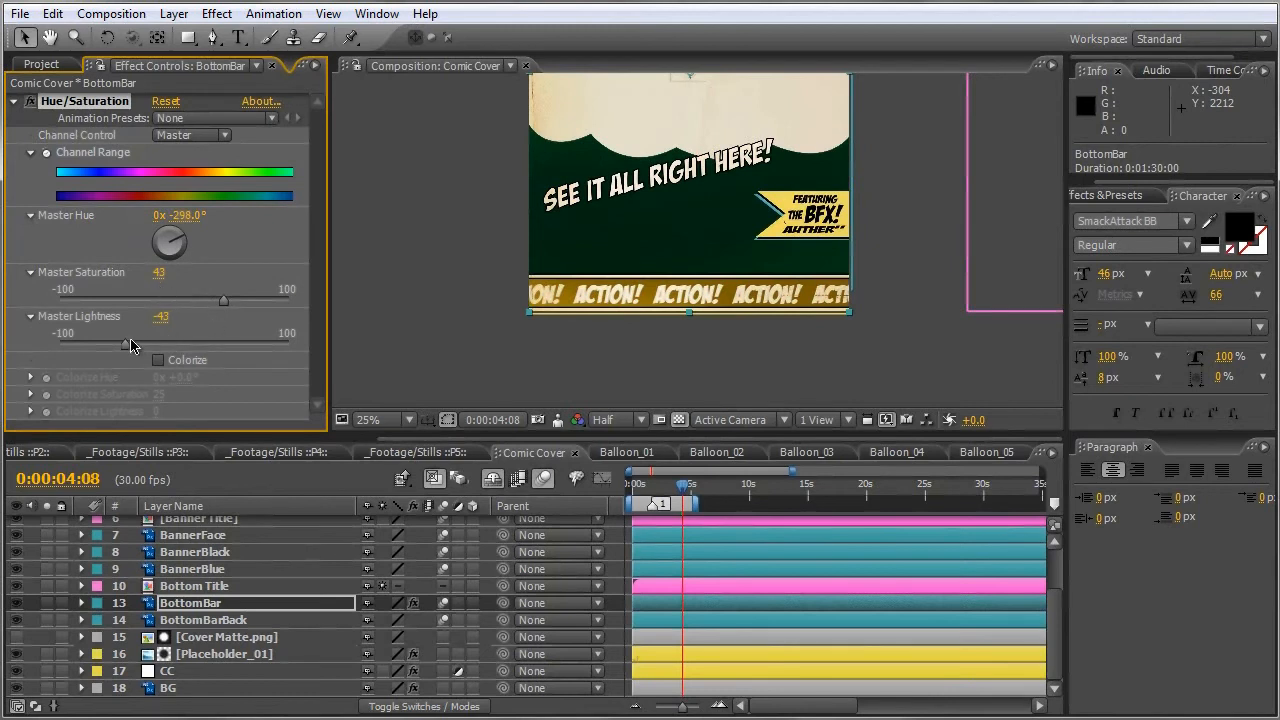
pyautogui.moveTo(133, 350); pyautogui.dragTo(155, 350)
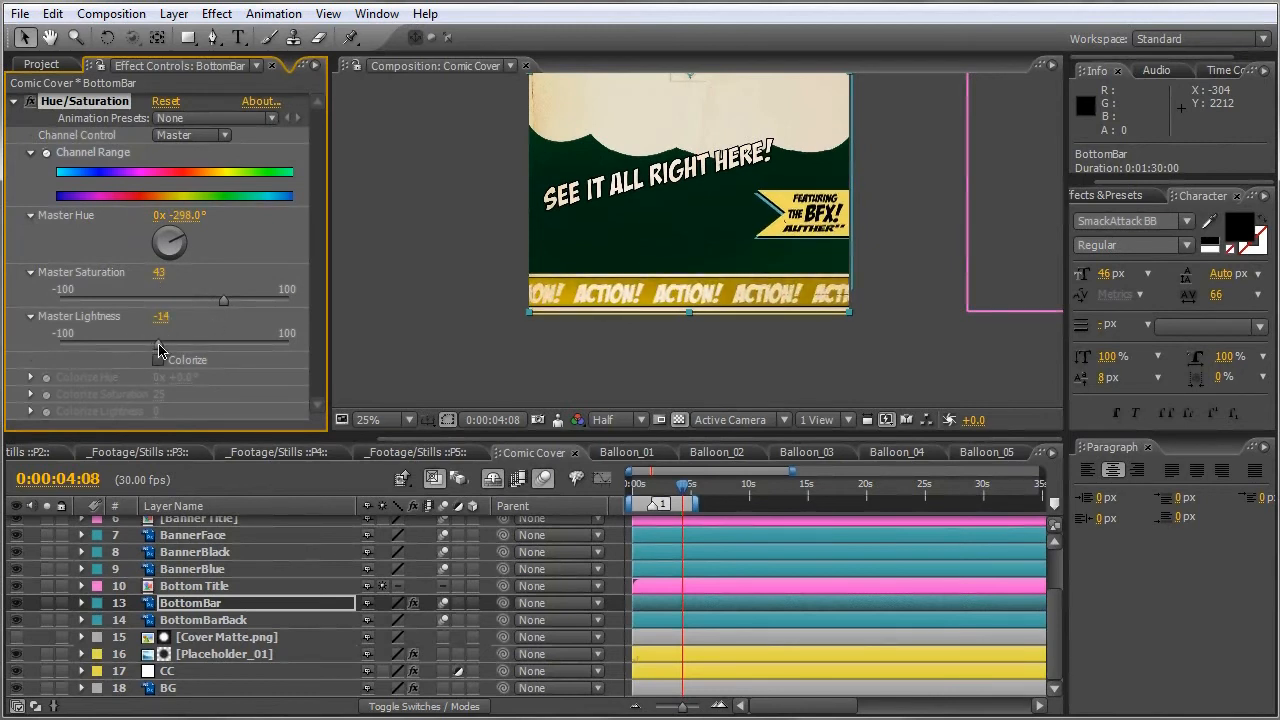
# Set BottomBar's Hue/Saturation to a Master Hue of -303°, Master Saturation of 100 and Master Lightness of -11.
pyautogui.moveTo(224, 300); pyautogui.dragTo(305, 310)
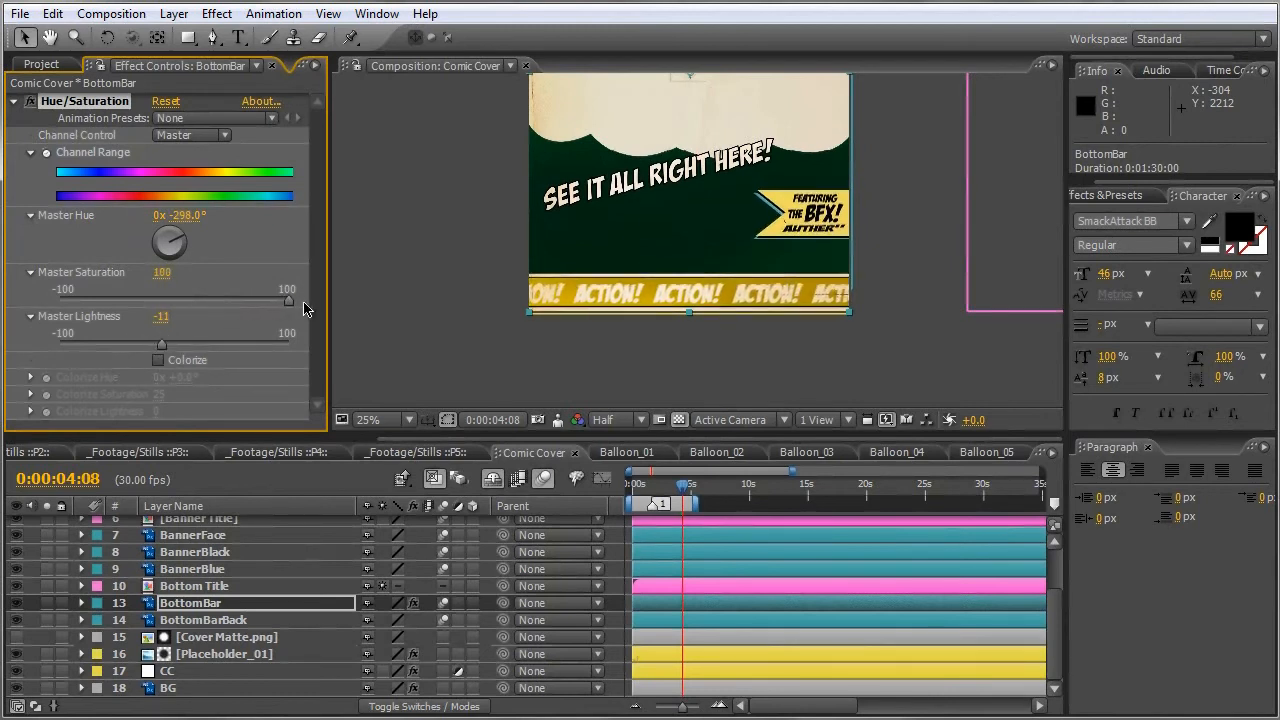
pyautogui.moveTo(215, 237)
pyautogui.mouseDown()
pyautogui.moveTo(158, 220)
pyautogui.moveTo(202, 232)
pyautogui.mouseUp()
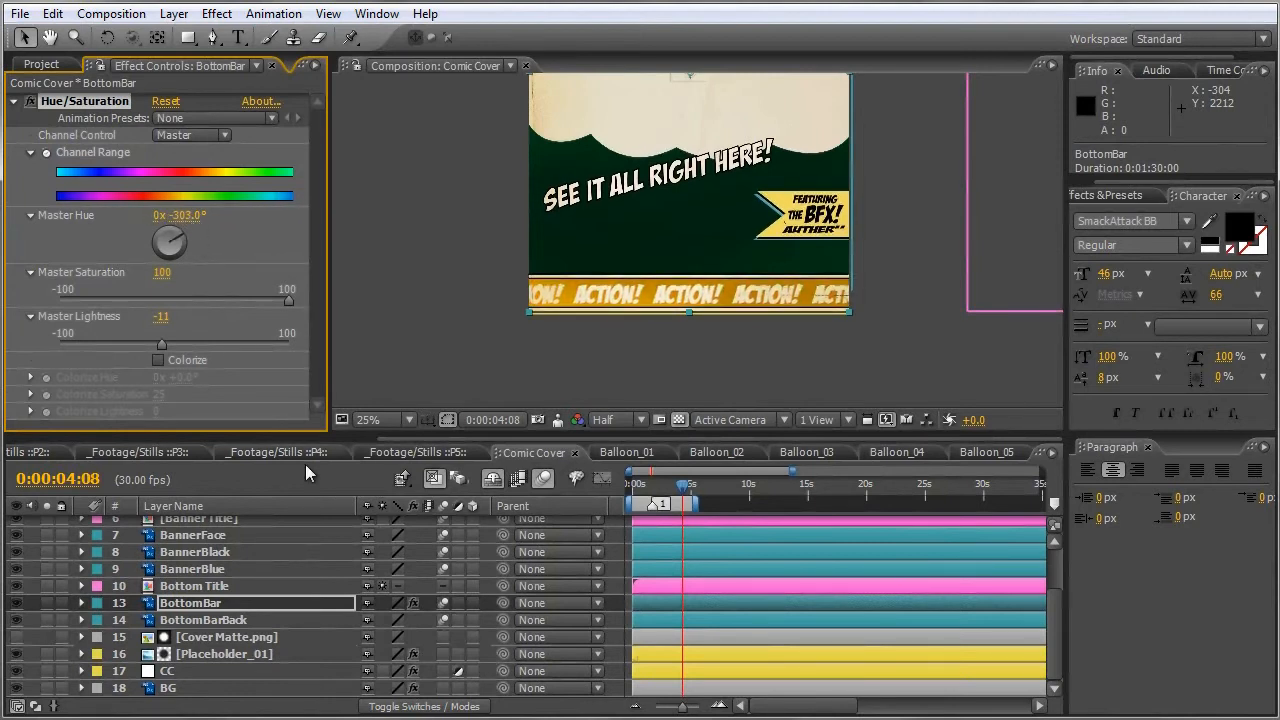
# Return to the _Main composition and open its nested BG composition.
pyautogui.moveTo(530, 437); pyautogui.dragTo(166, 432)
pyautogui.click(226, 452)
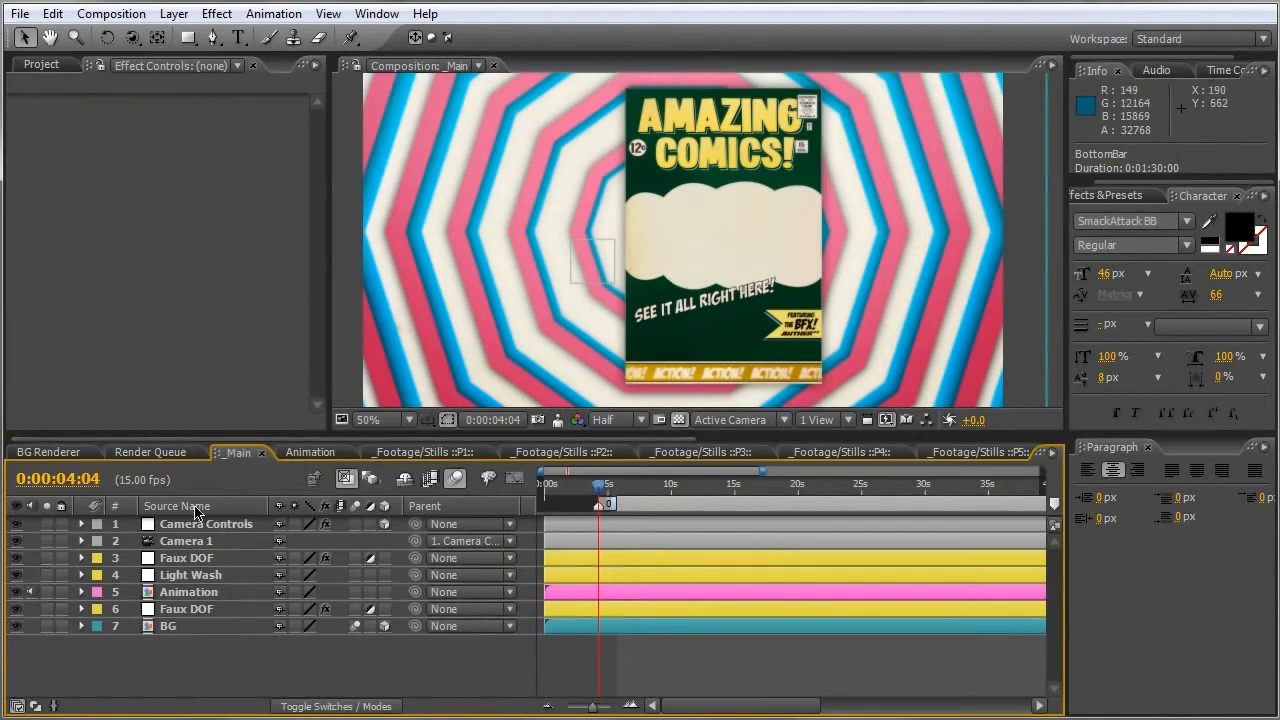
pyautogui.click(148, 627)
pyautogui.doubleClick(148, 627)
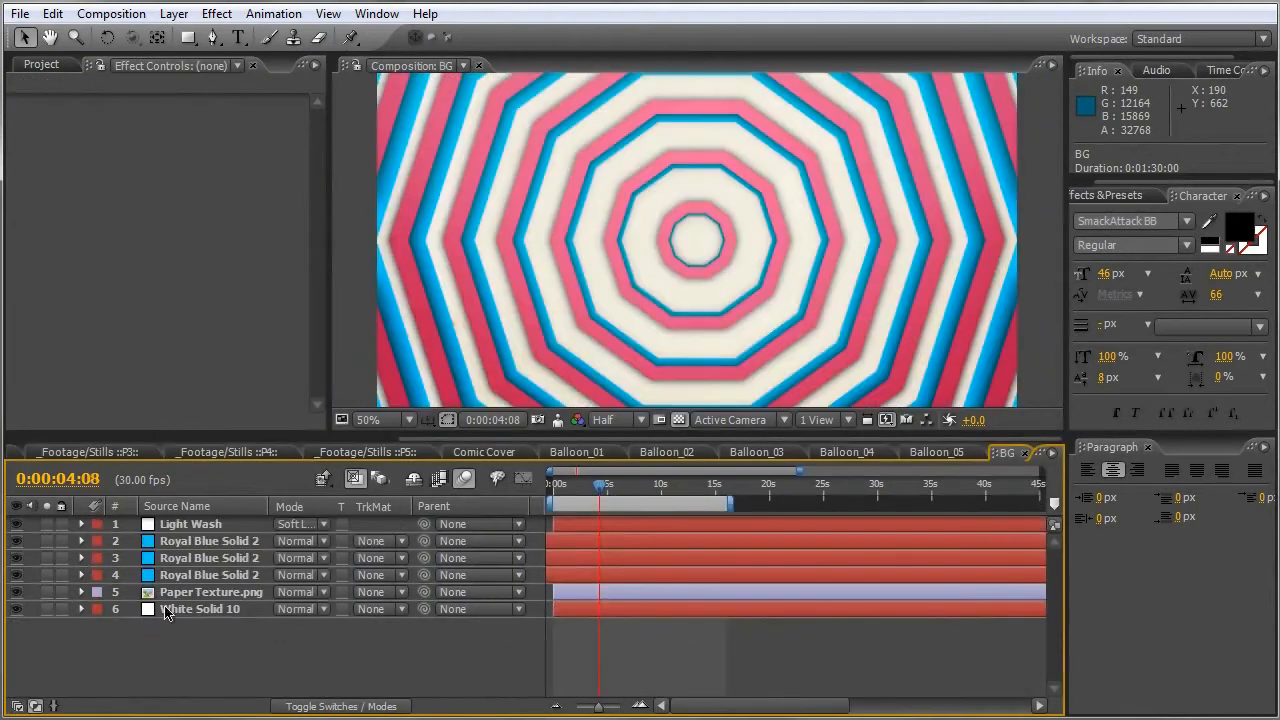
# Change the Ramp Start Color of the uppermost Royal Blue Solid 2 layer to yellow.
pyautogui.click(210, 545)
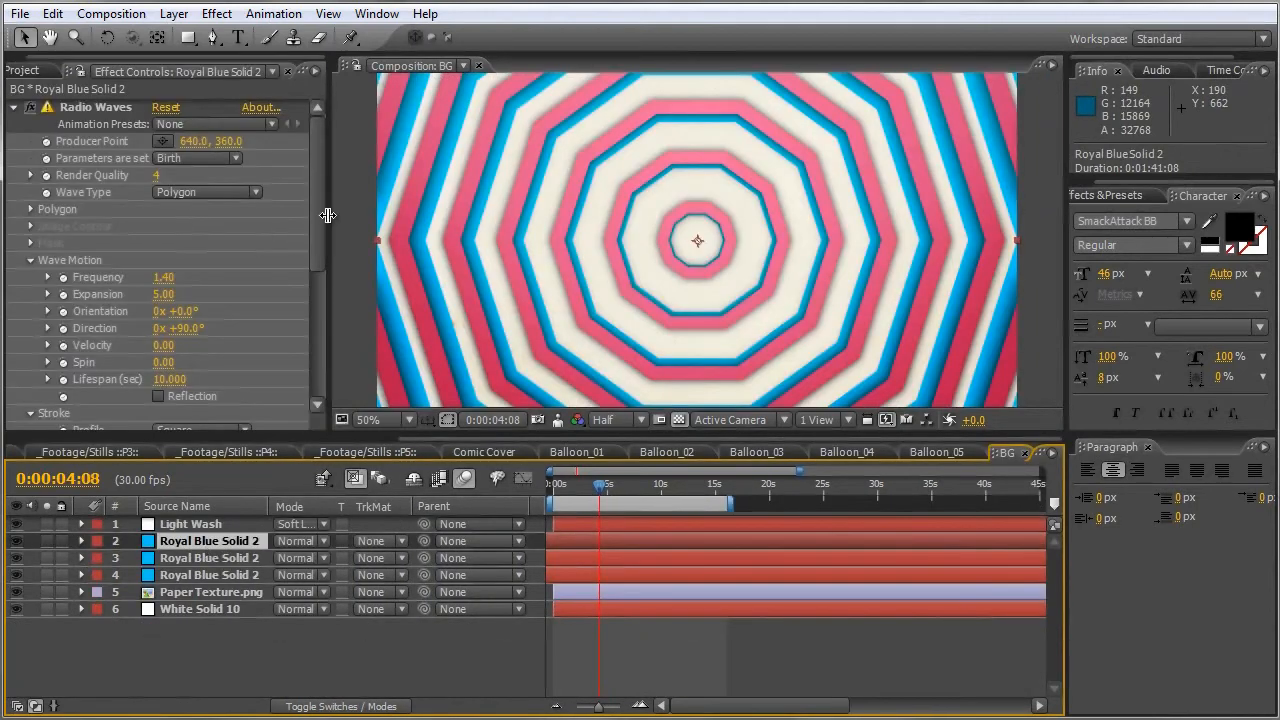
pyautogui.moveTo(311, 226); pyautogui.dragTo(317, 367)
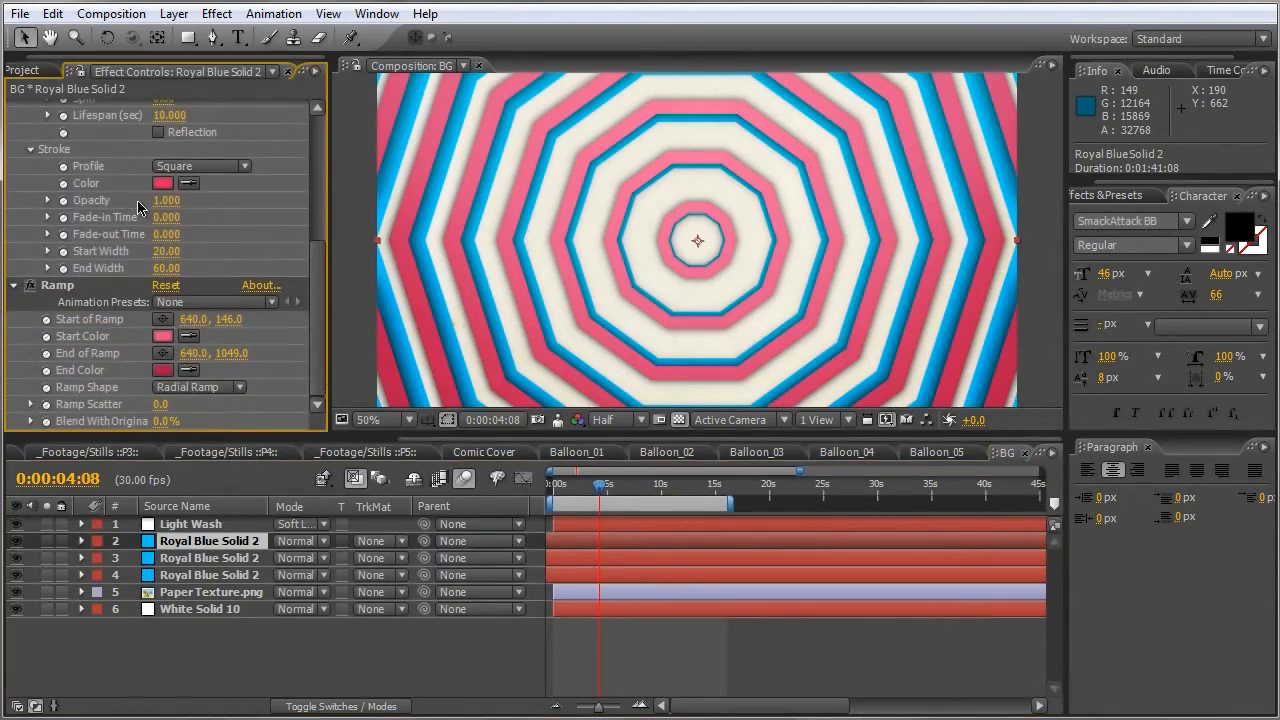
pyautogui.moveTo(316, 270); pyautogui.dragTo(317, 111)
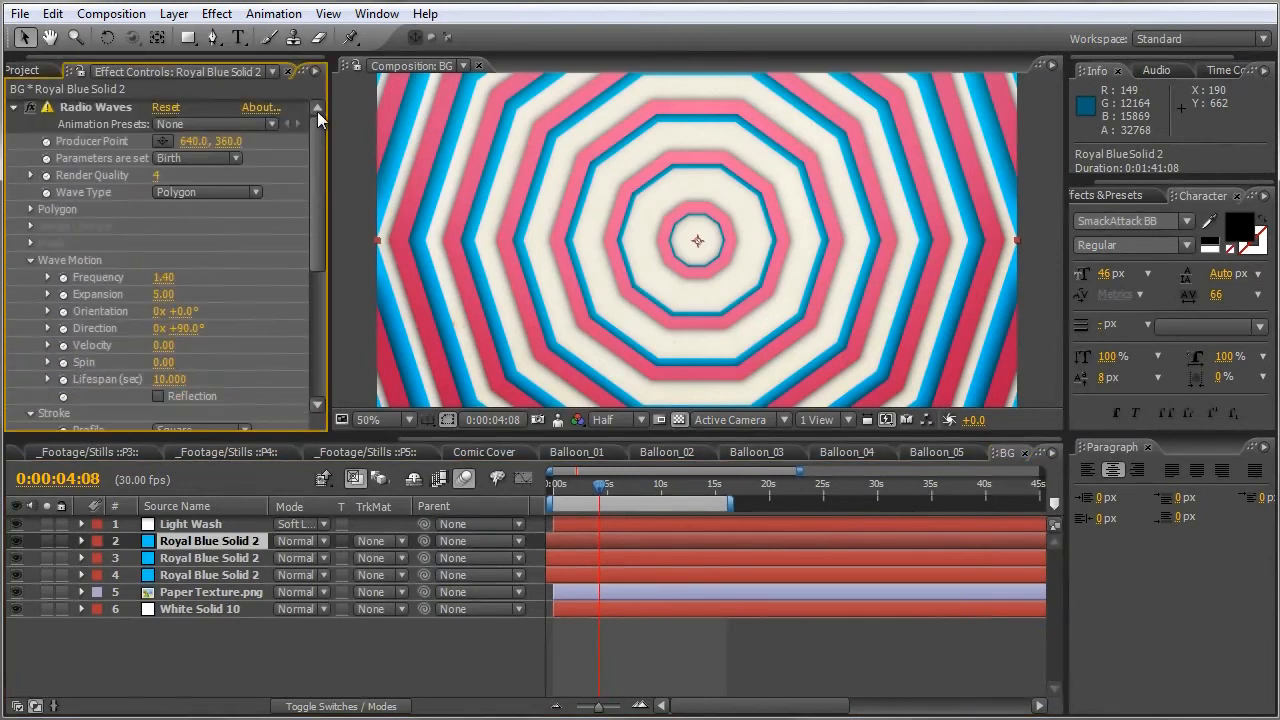
pyautogui.click(13, 107)
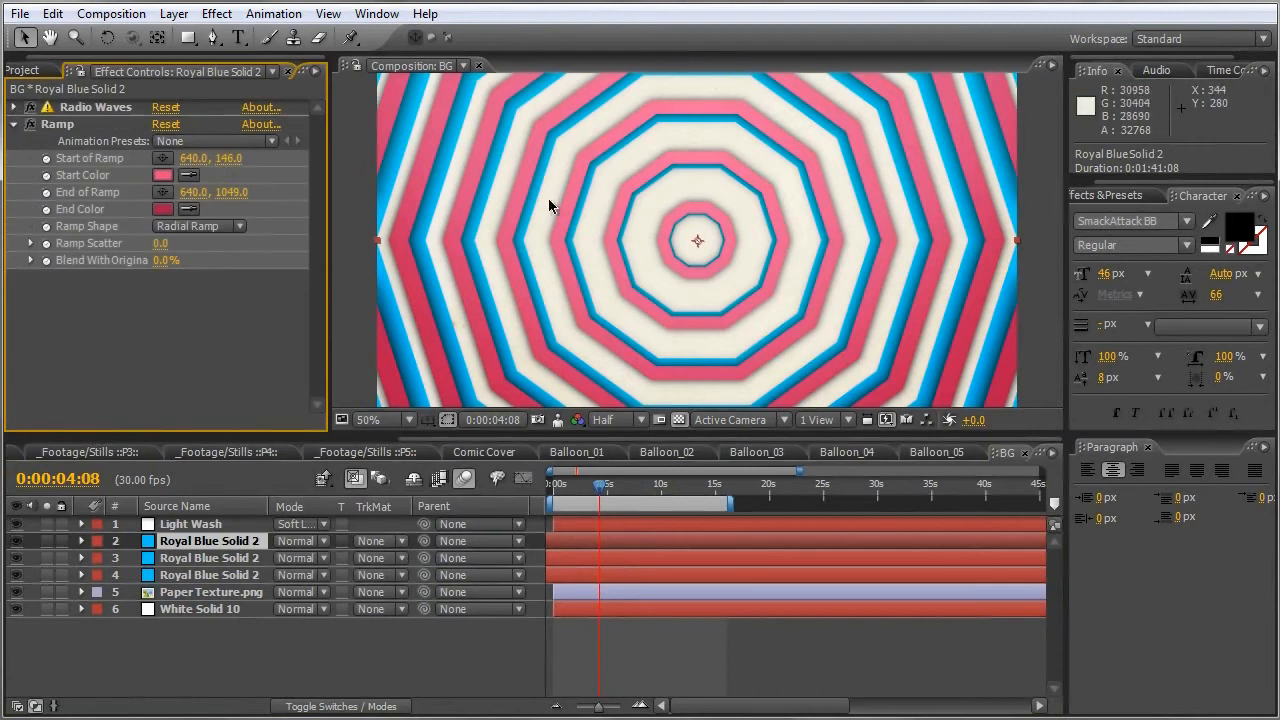
pyautogui.click(164, 176)
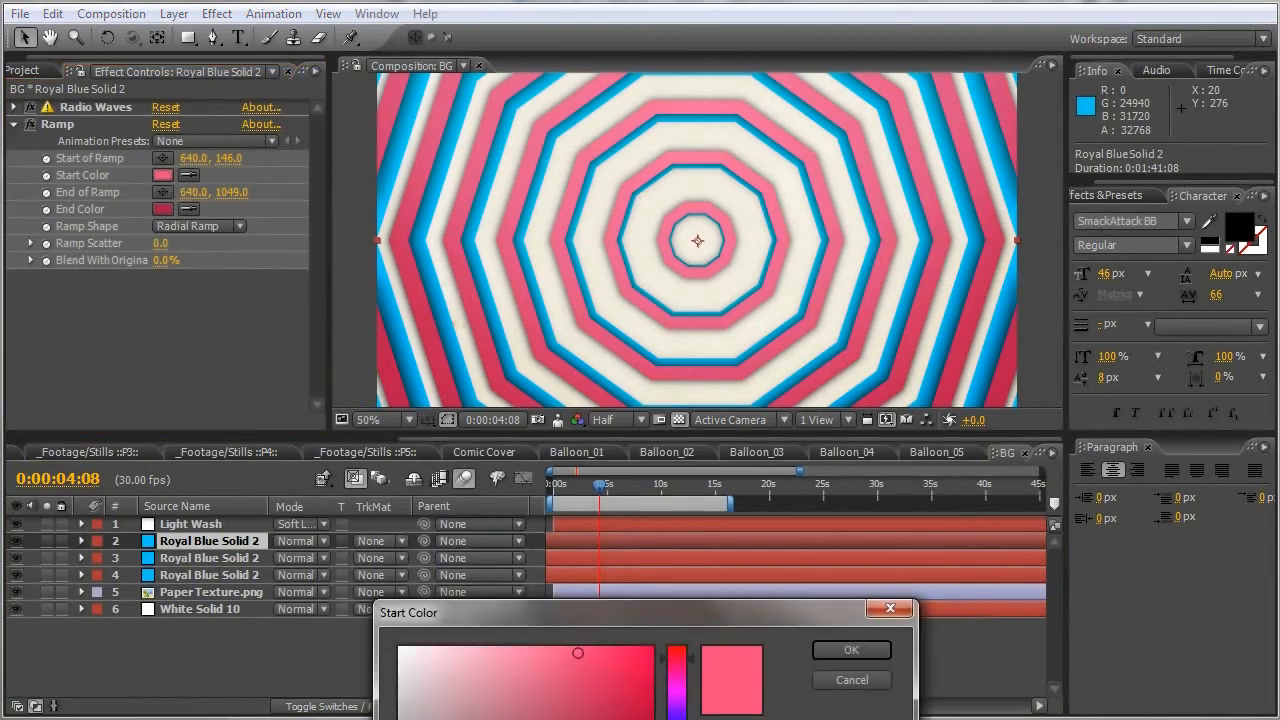
pyautogui.click(677, 719)
pyautogui.click(848, 652)
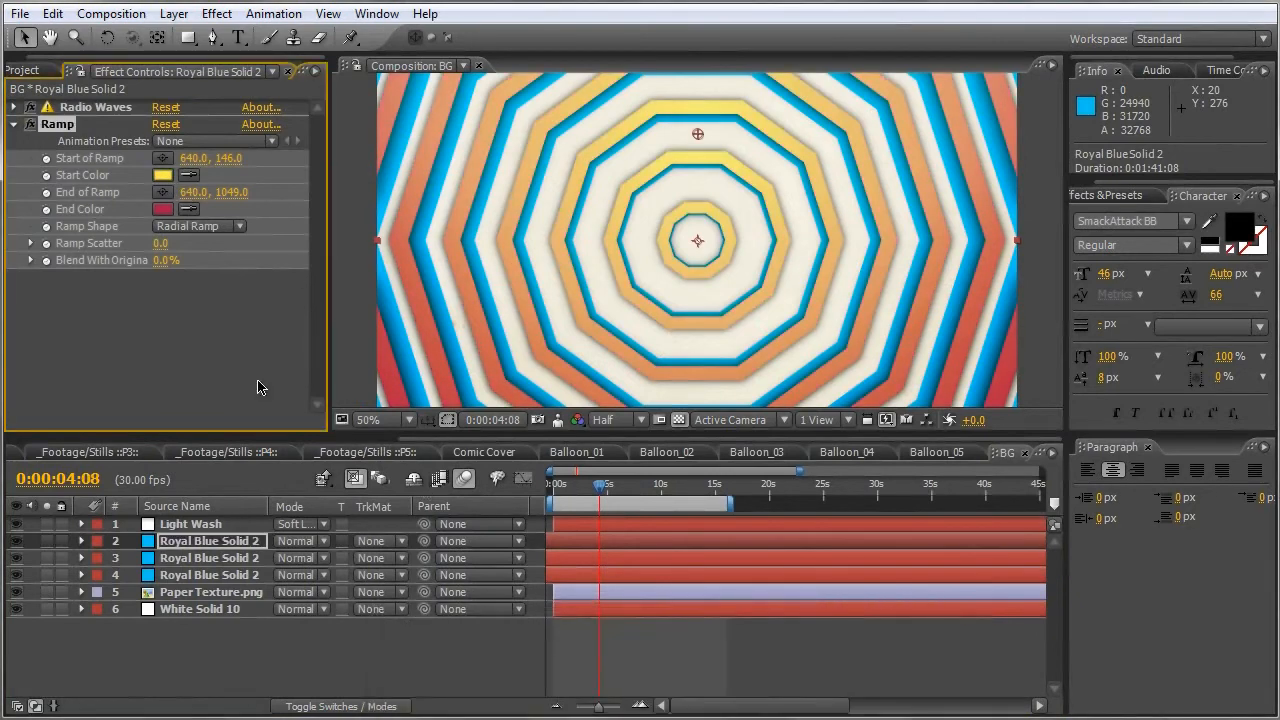
# Change the same layer's Ramp End Color to a dark golden yellow.
pyautogui.click(164, 212)
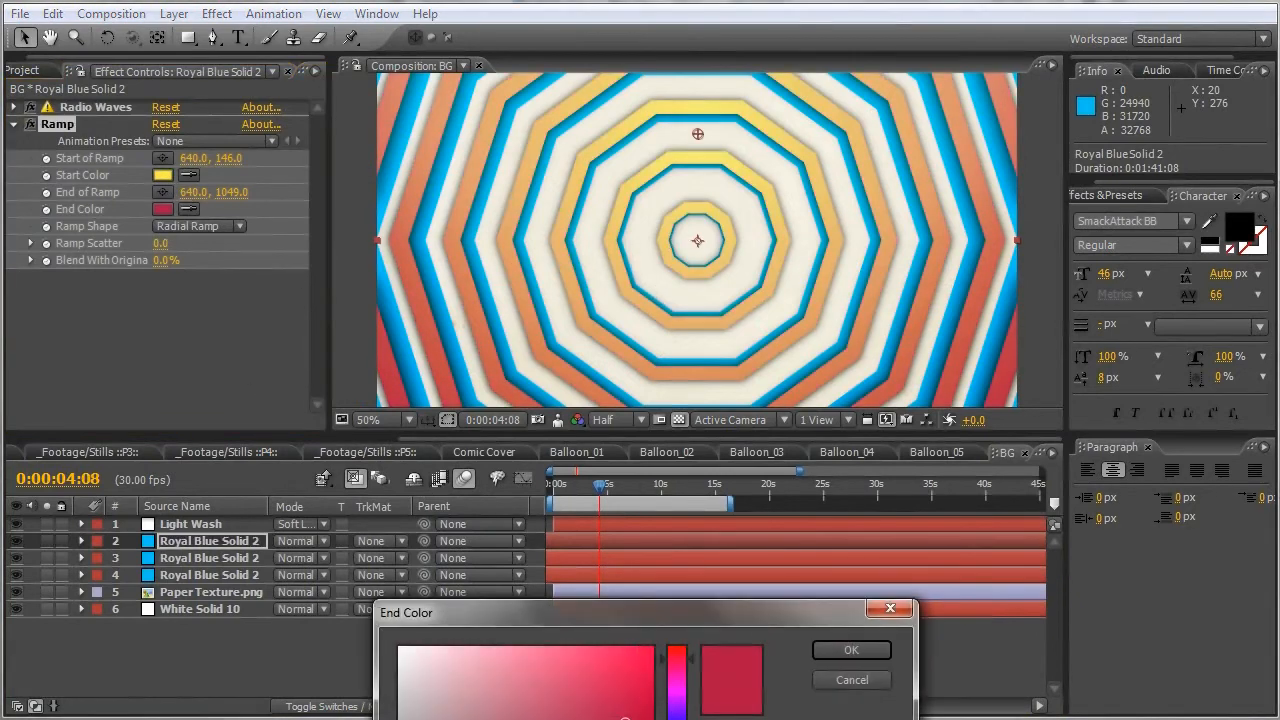
pyautogui.click(677, 715)
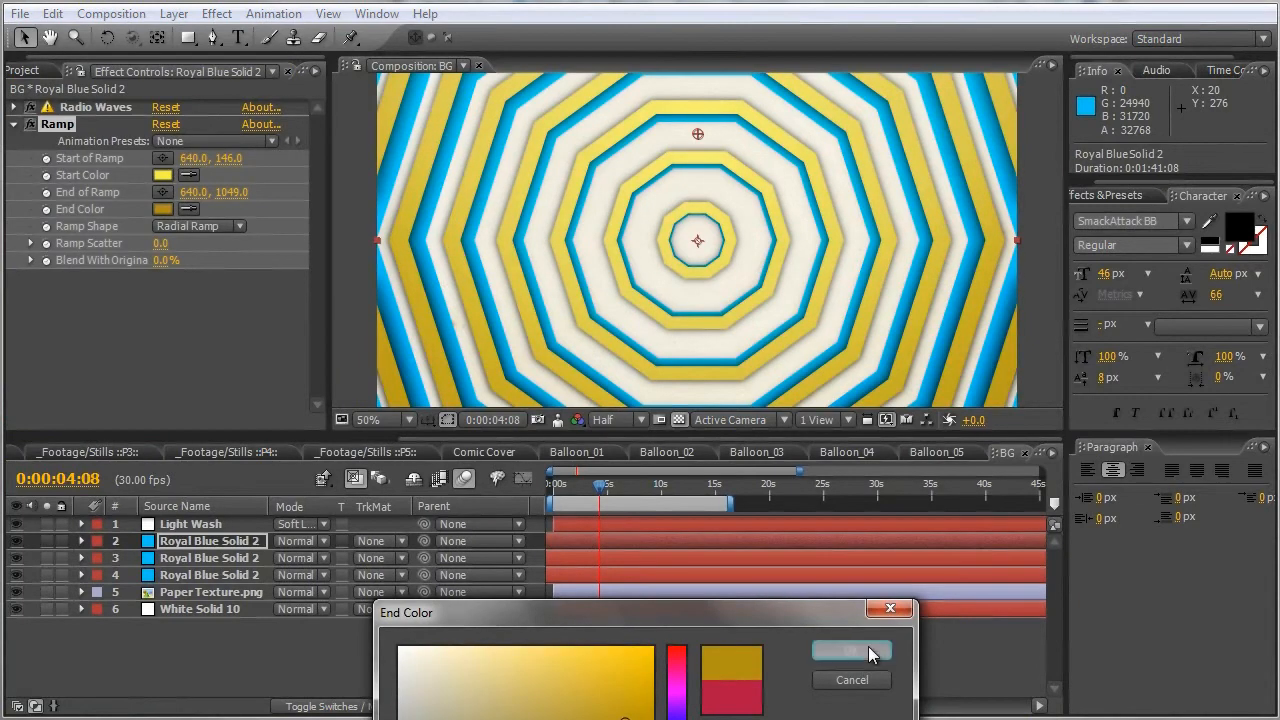
pyautogui.click(851, 651)
# Change the Radio Waves stroke color of the lowest Royal Blue Solid 2 layer to dark green.
pyautogui.click(207, 575)
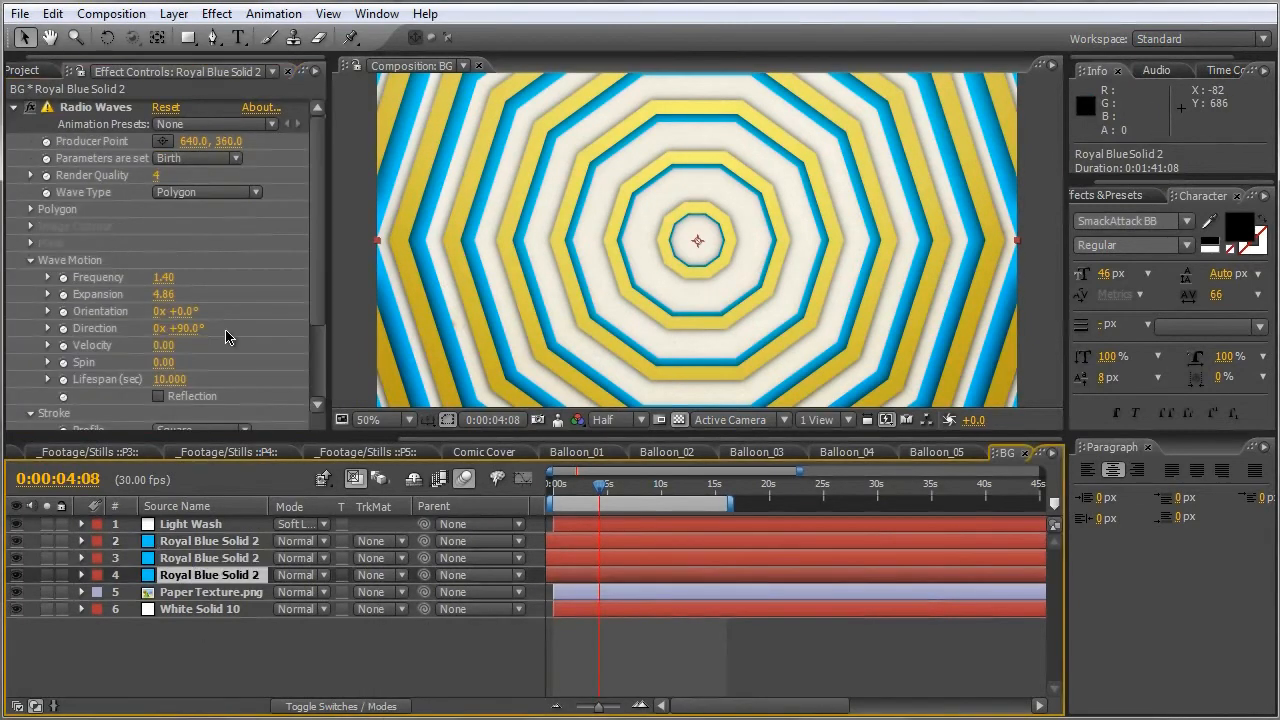
pyautogui.moveTo(320, 337); pyautogui.dragTo(333, 412)
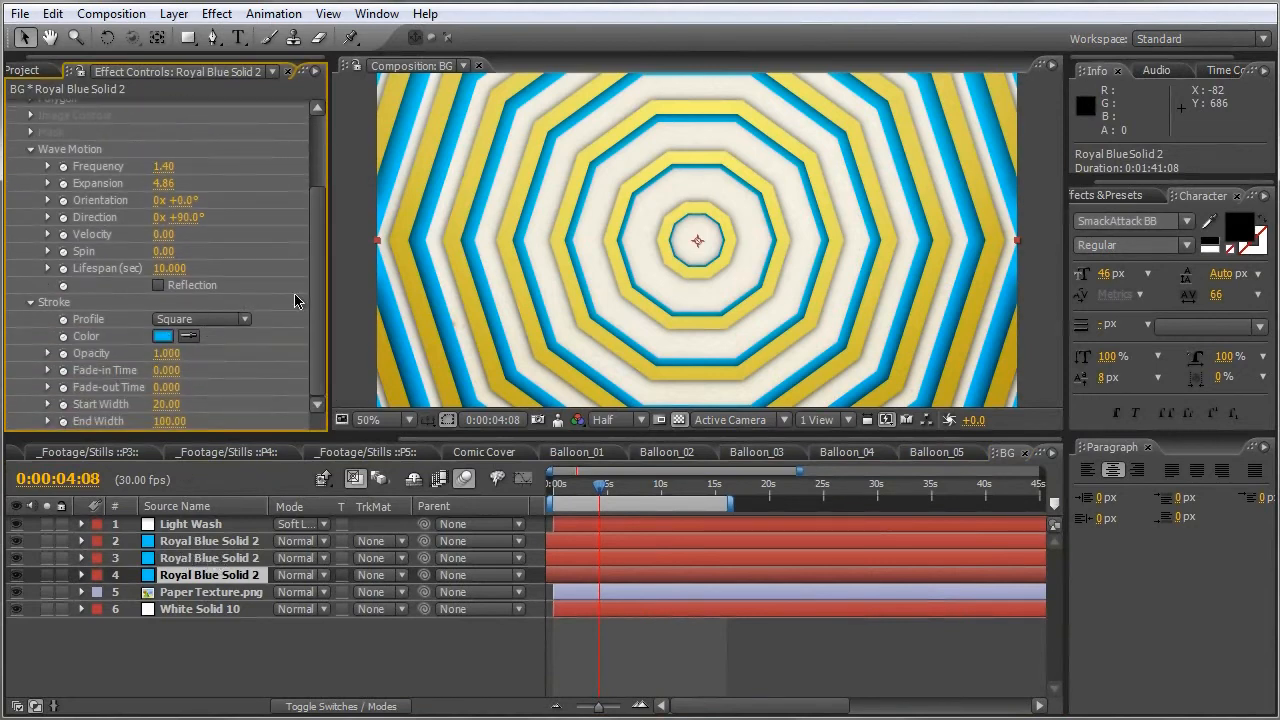
pyautogui.moveTo(316, 275)
pyautogui.mouseDown()
pyautogui.moveTo(315, 245)
pyautogui.moveTo(316, 275)
pyautogui.mouseUp()
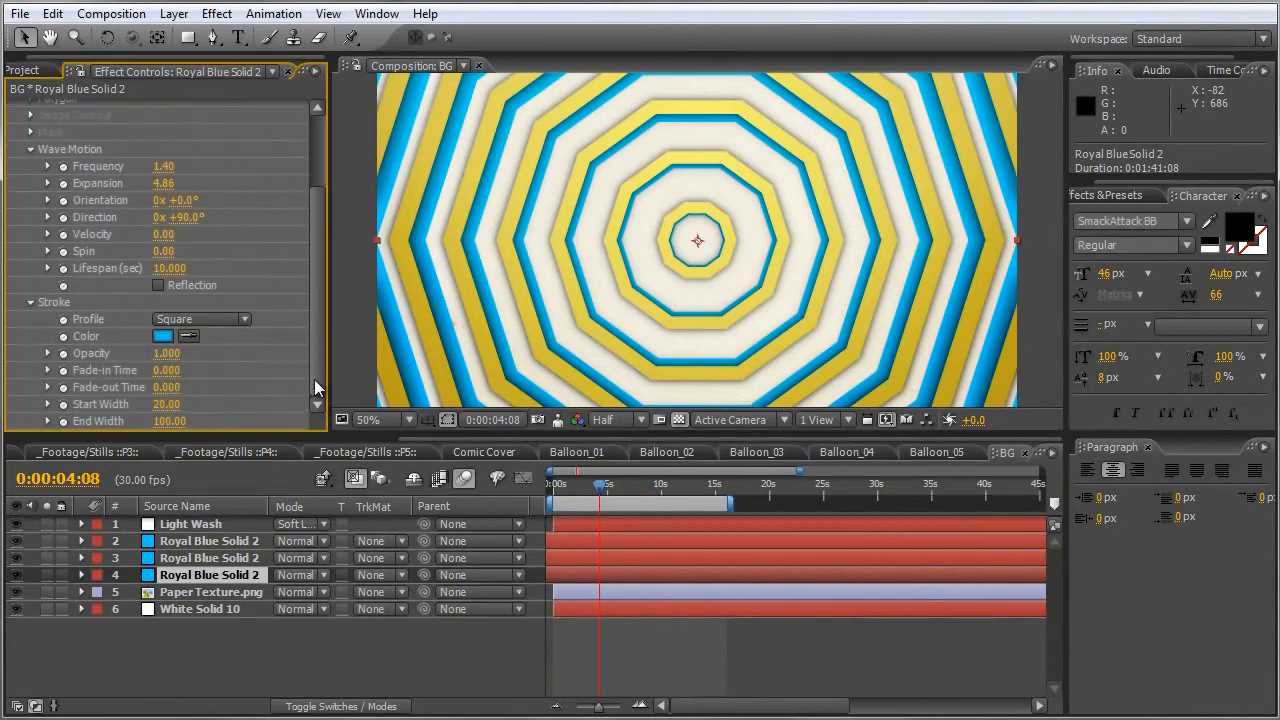
pyautogui.click(161, 338)
pyautogui.click(676, 719)
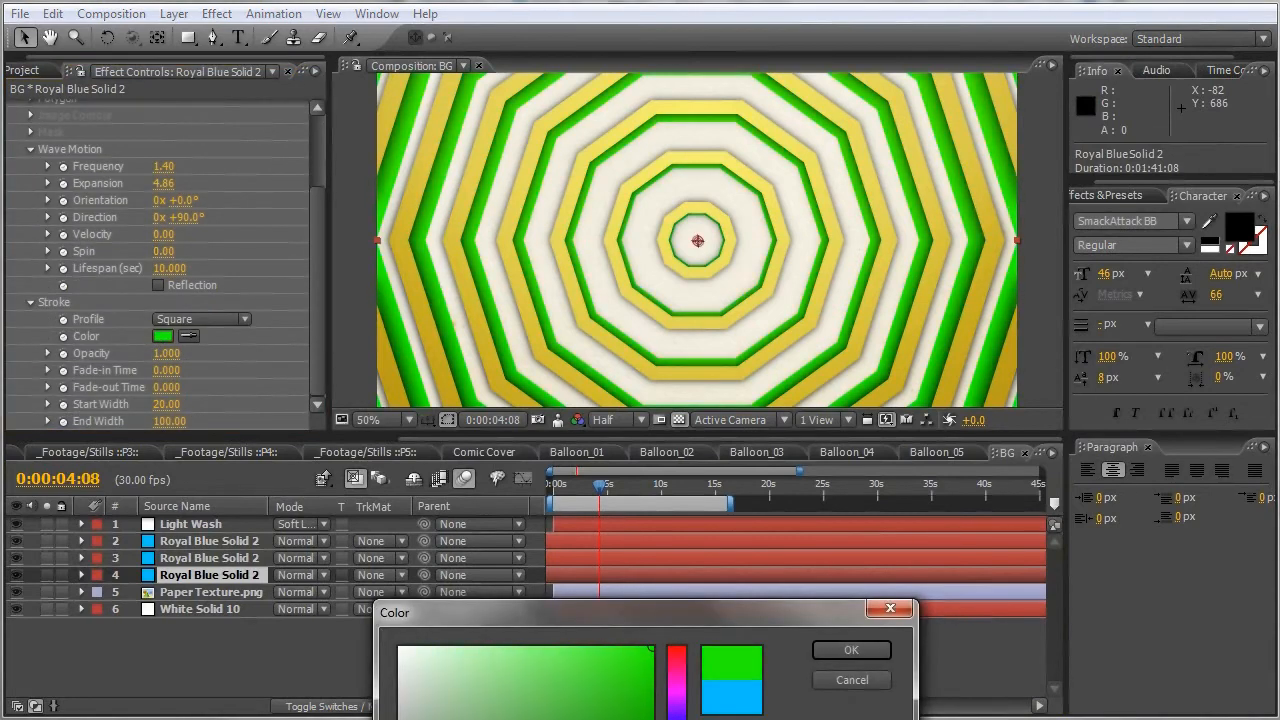
pyautogui.moveTo(652, 719); pyautogui.dragTo(665, 718)
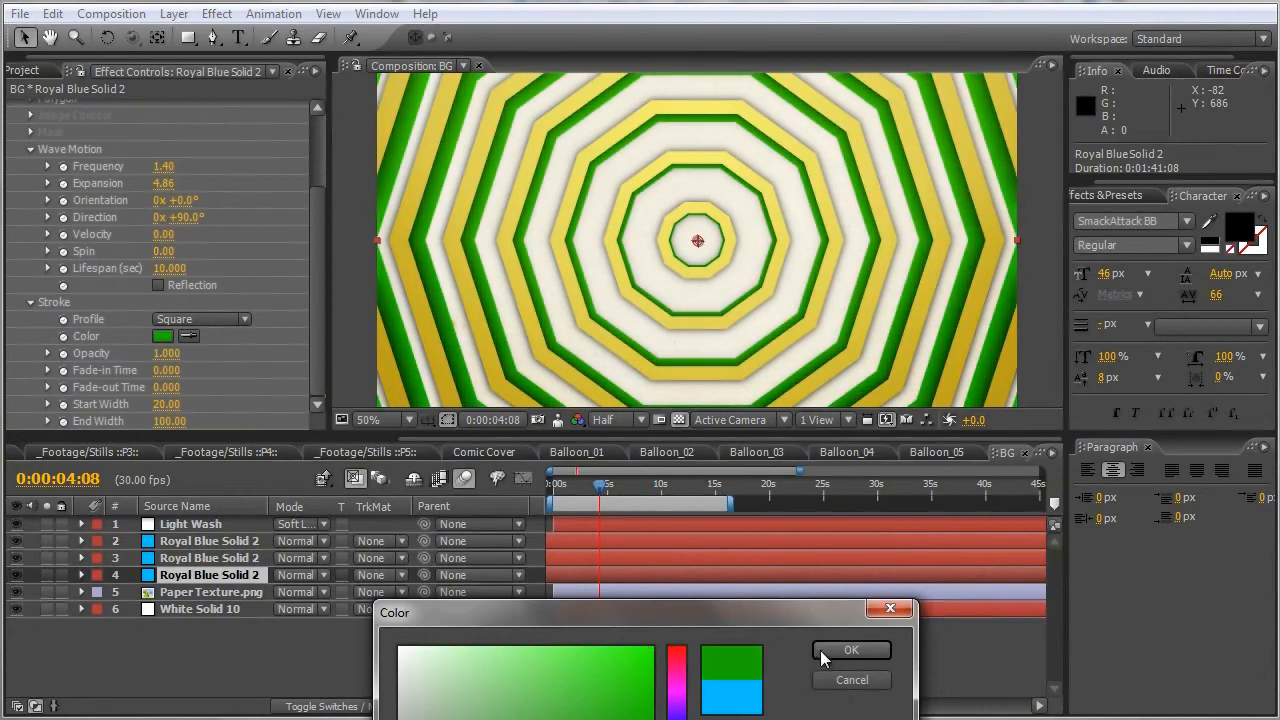
pyautogui.click(850, 652)
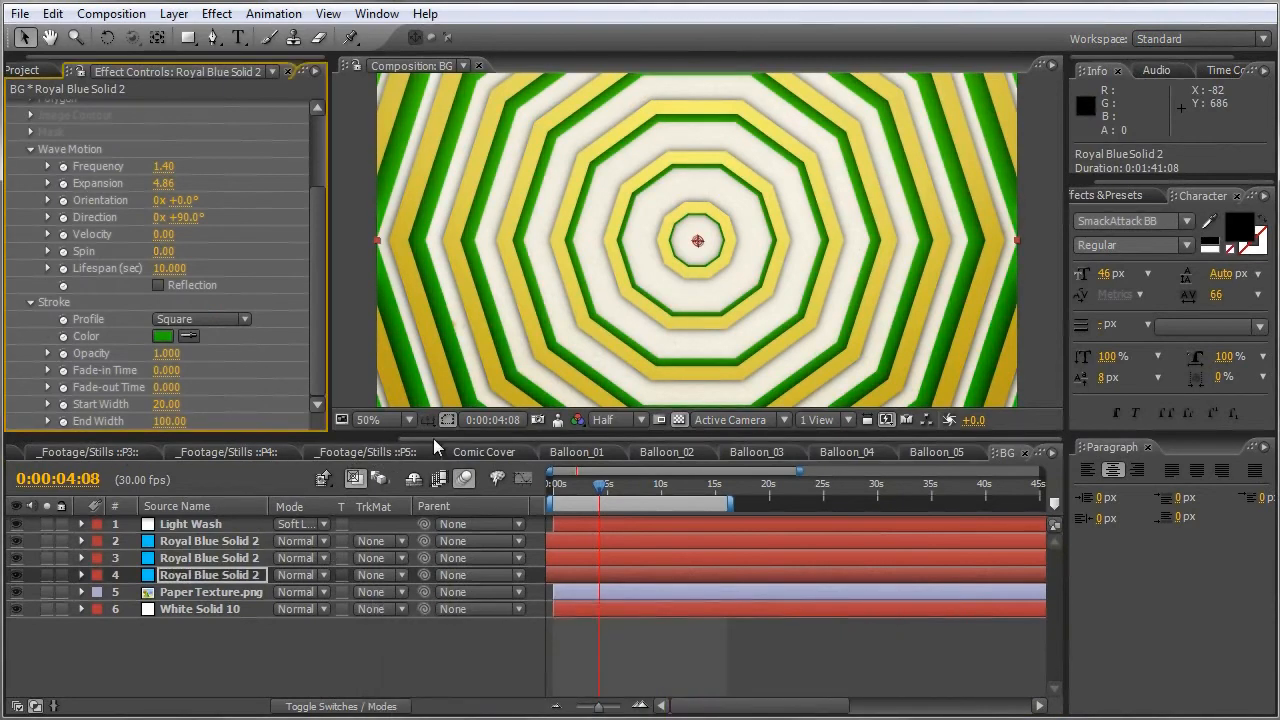
# Return to the _Main composition and compare the recoloured cover and background with the last snapshot.
pyautogui.moveTo(433, 439); pyautogui.dragTo(20, 450)
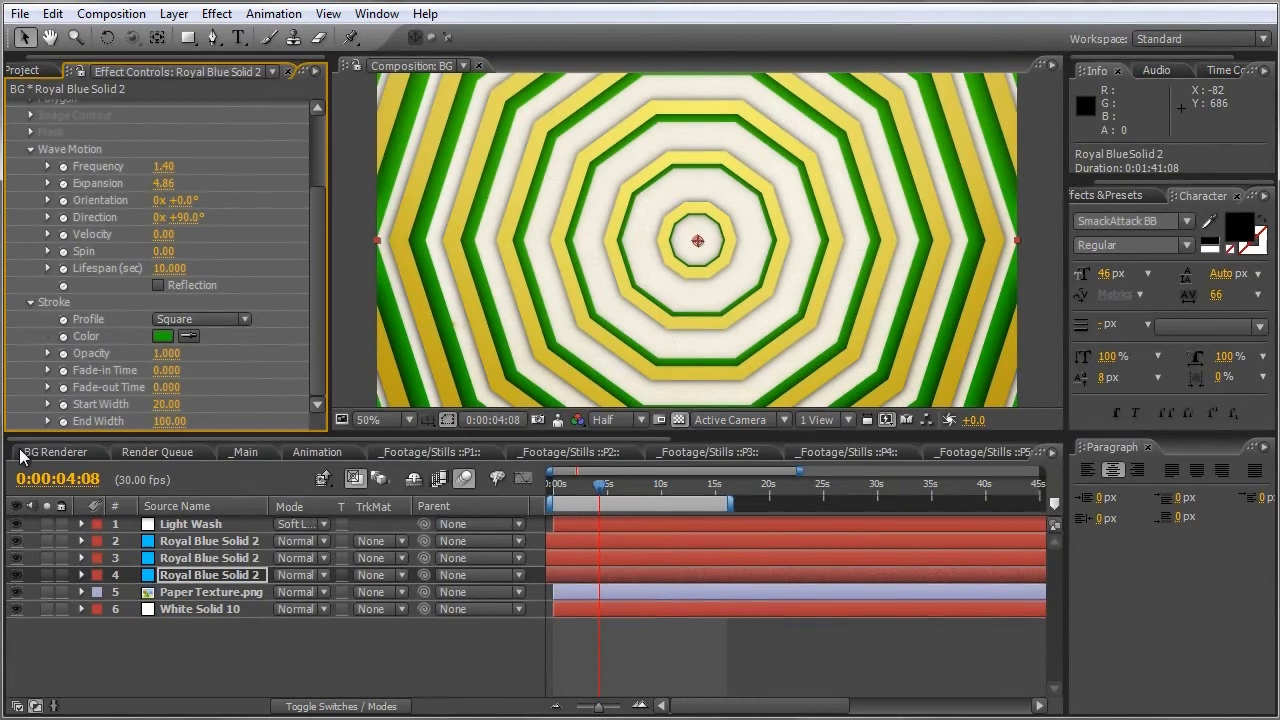
pyautogui.click(244, 452)
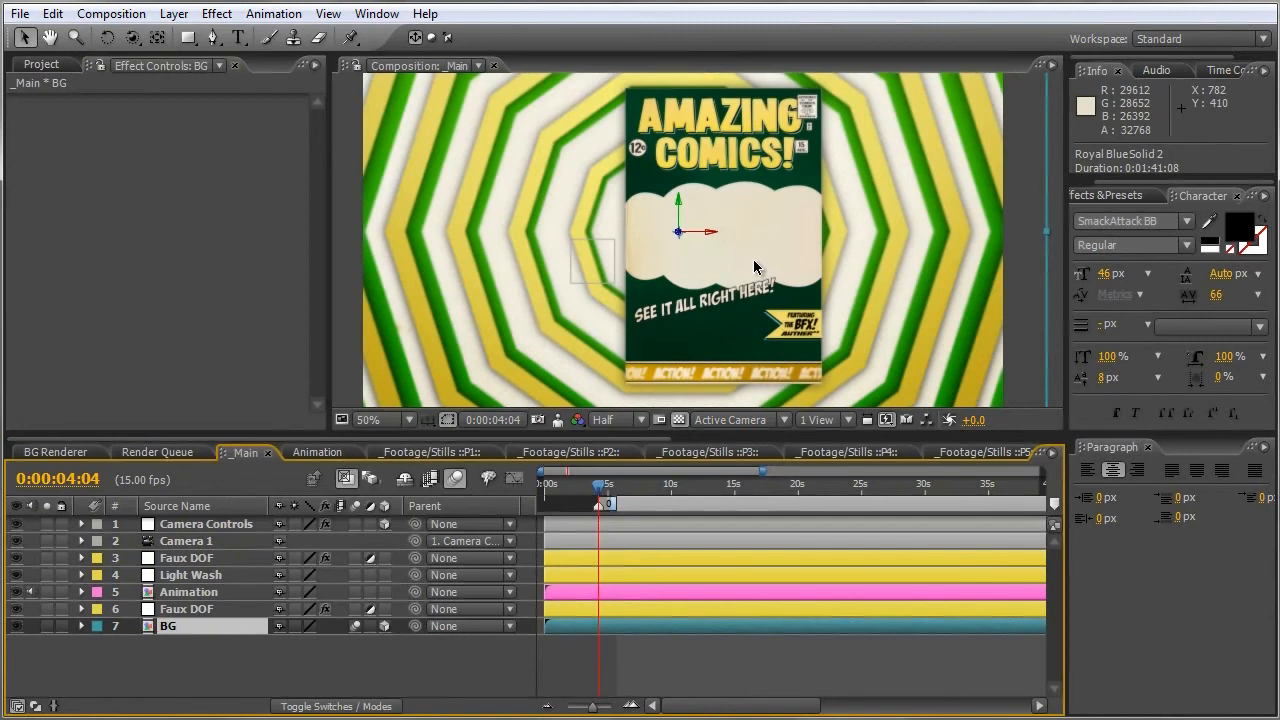
pyautogui.click(554, 419)
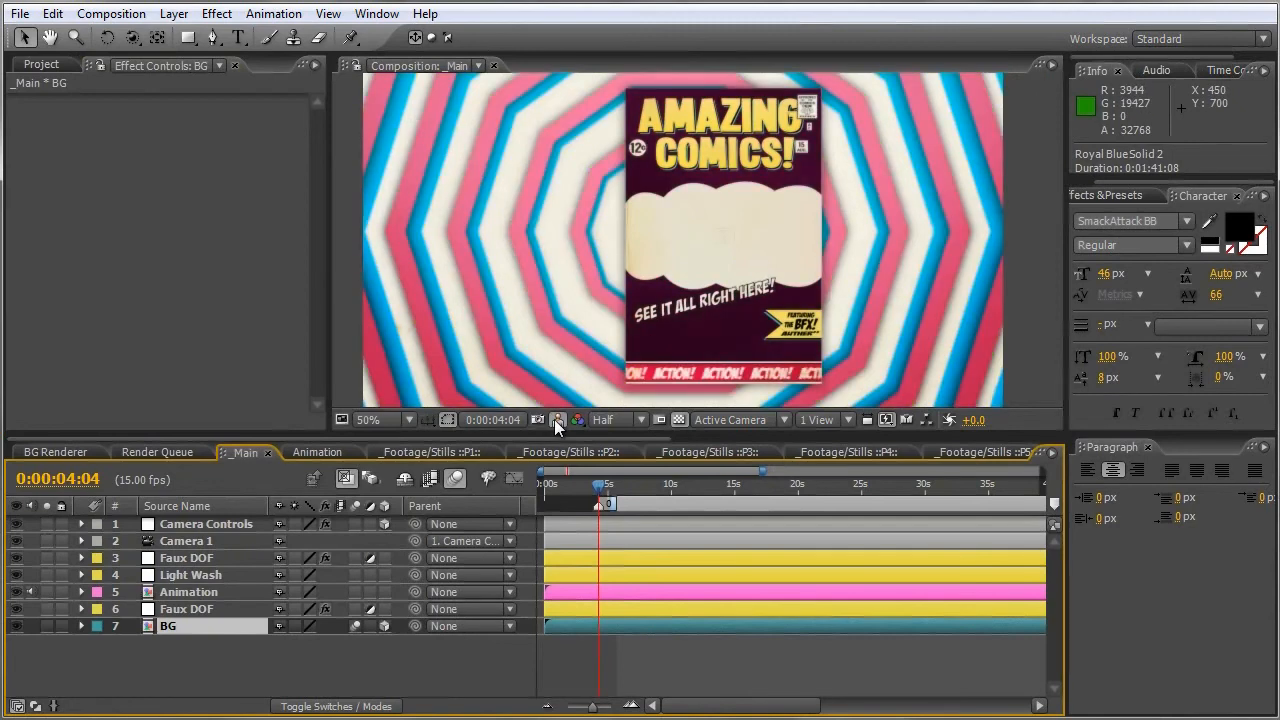
pyautogui.click(554, 419)
pyautogui.click(554, 419)
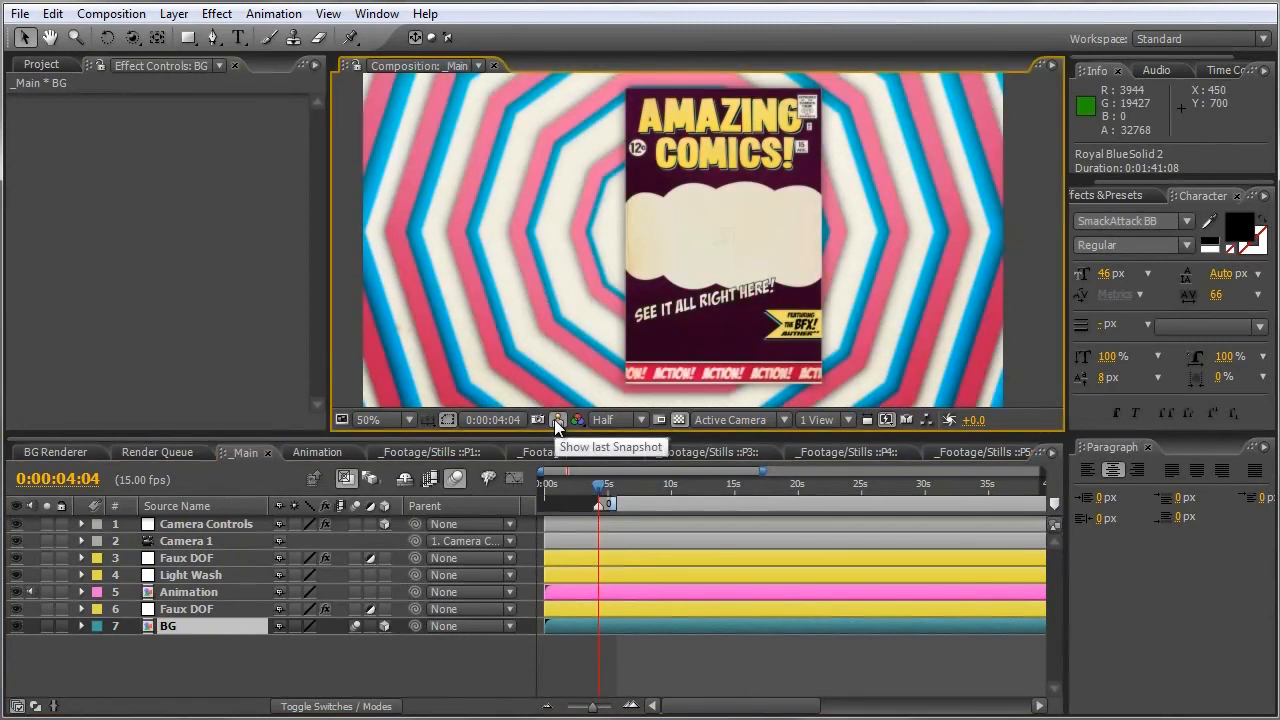
pyautogui.click(556, 420)
pyautogui.click(556, 420)
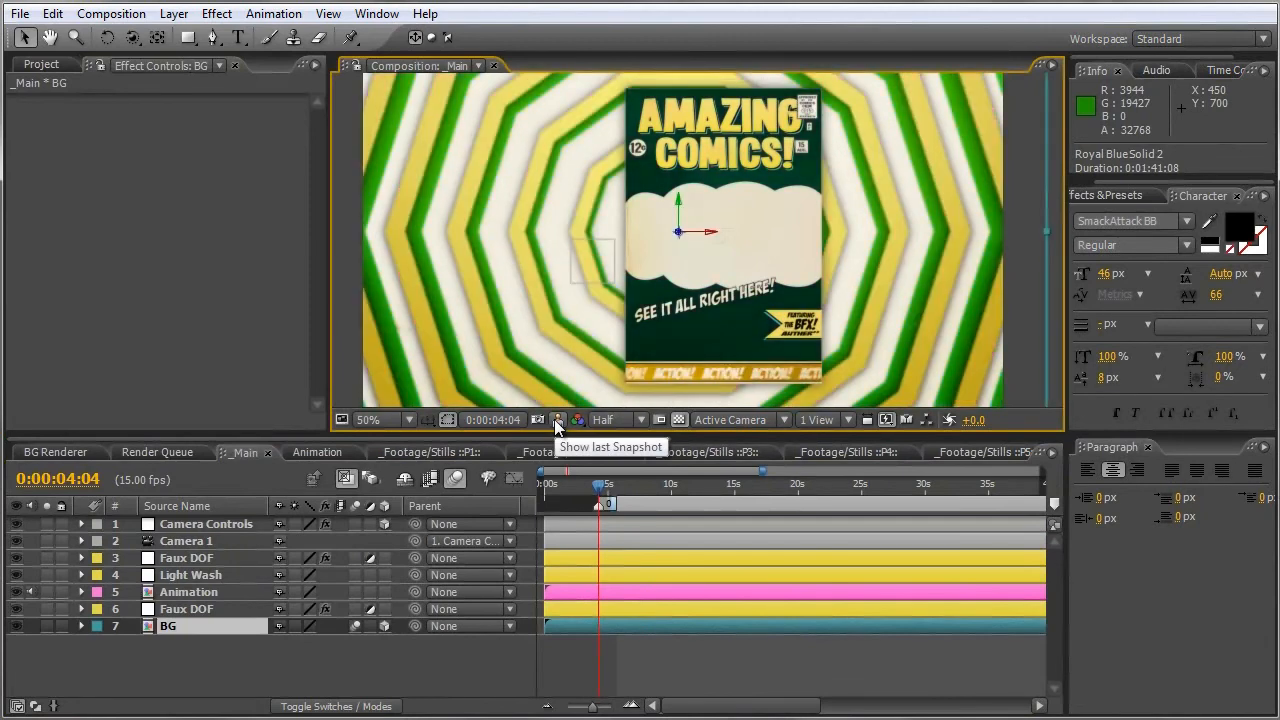
pyautogui.click(556, 420)
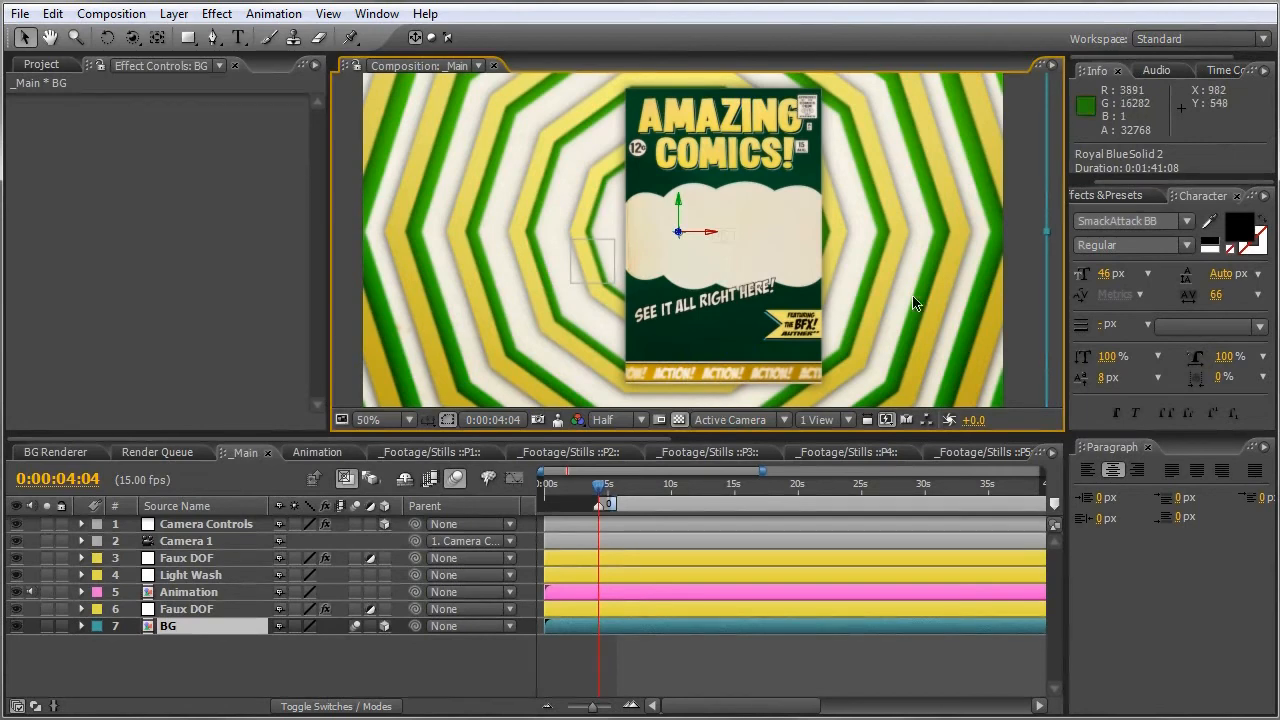
pyautogui.click(560, 418)
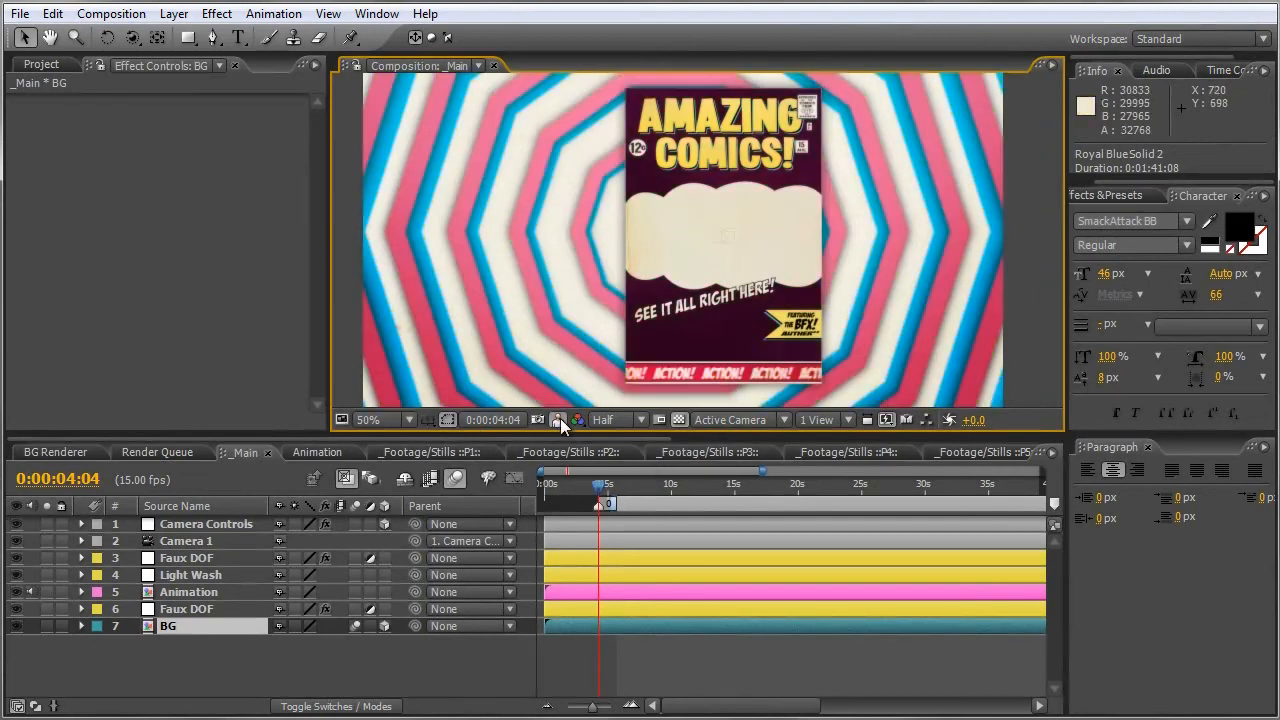
pyautogui.click(560, 418)
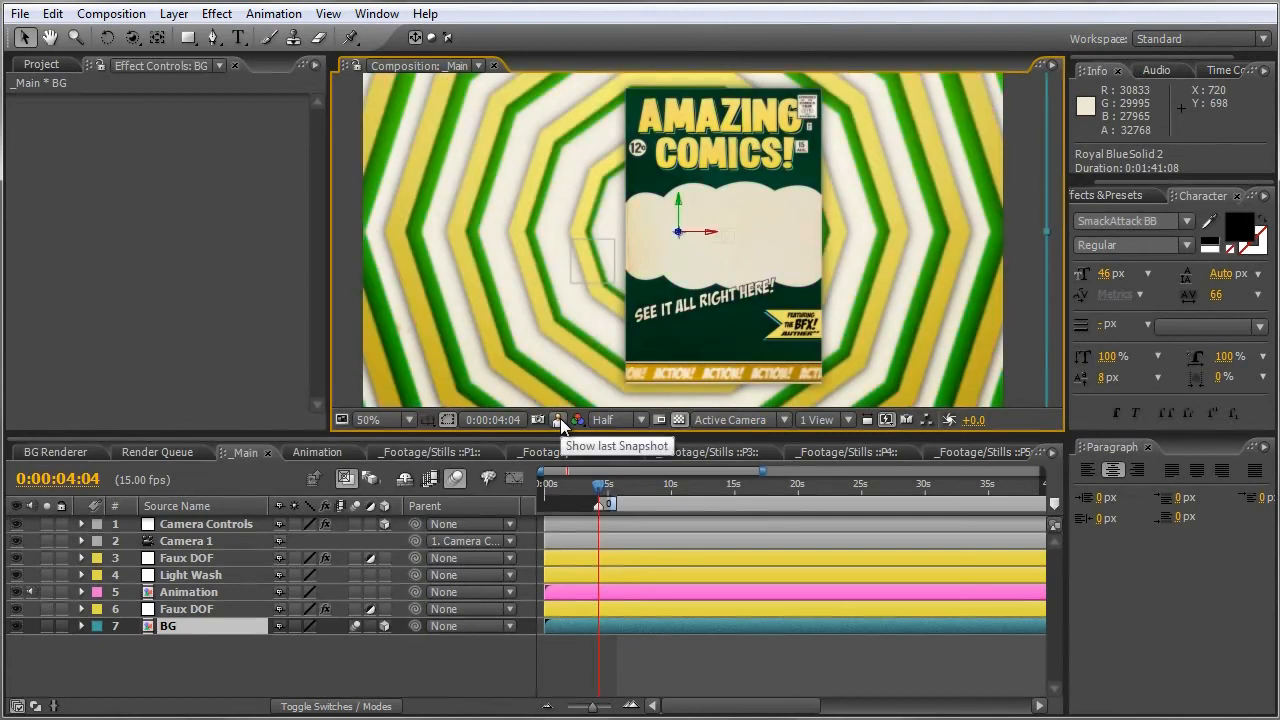